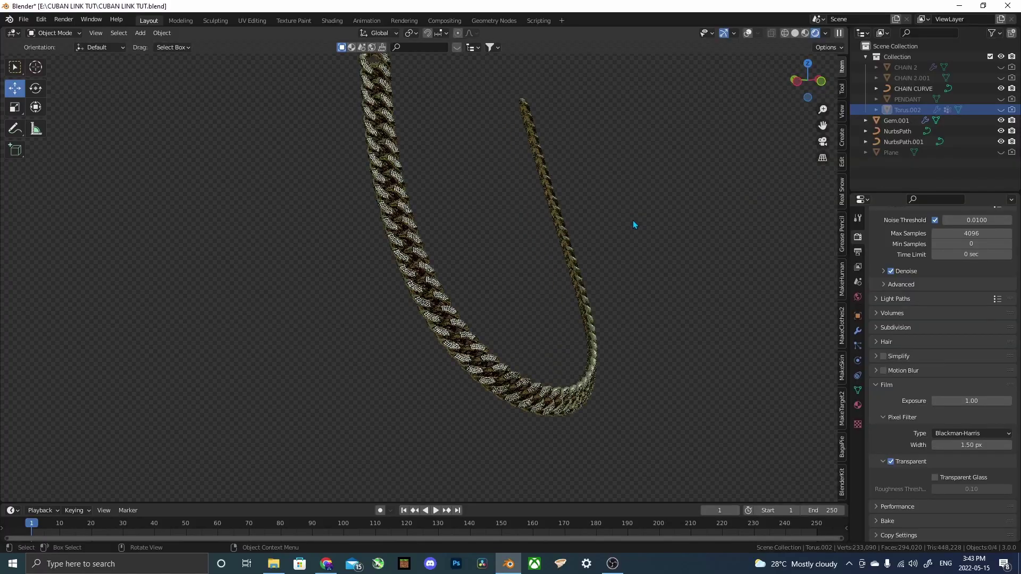
# Orbit and zoom around the finished chain, ending on a near top-down view of the gold link.
pyautogui.moveTo(646, 139); pyautogui.dragTo(516, 176, button='middle')
pyautogui.scroll(5, 535, 176)
pyautogui.scroll(1, 516, 180)
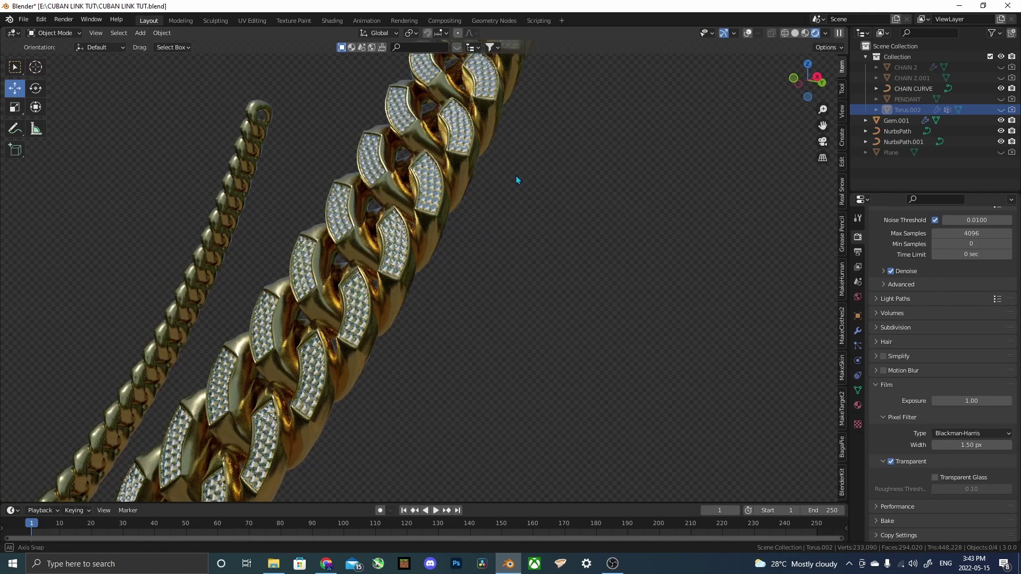
pyautogui.scroll(-4, 516, 178)
pyautogui.scroll(-2, 529, 181)
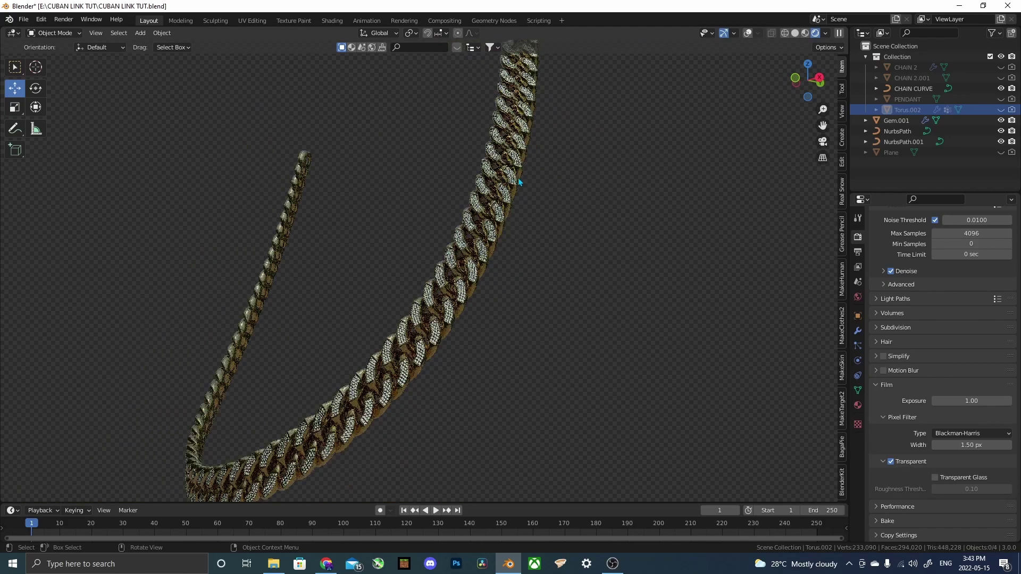
pyautogui.moveTo(529, 184); pyautogui.dragTo(613, 209, button='middle')
pyautogui.scroll(-3, 576, 202)
pyautogui.scroll(6, 614, 206)
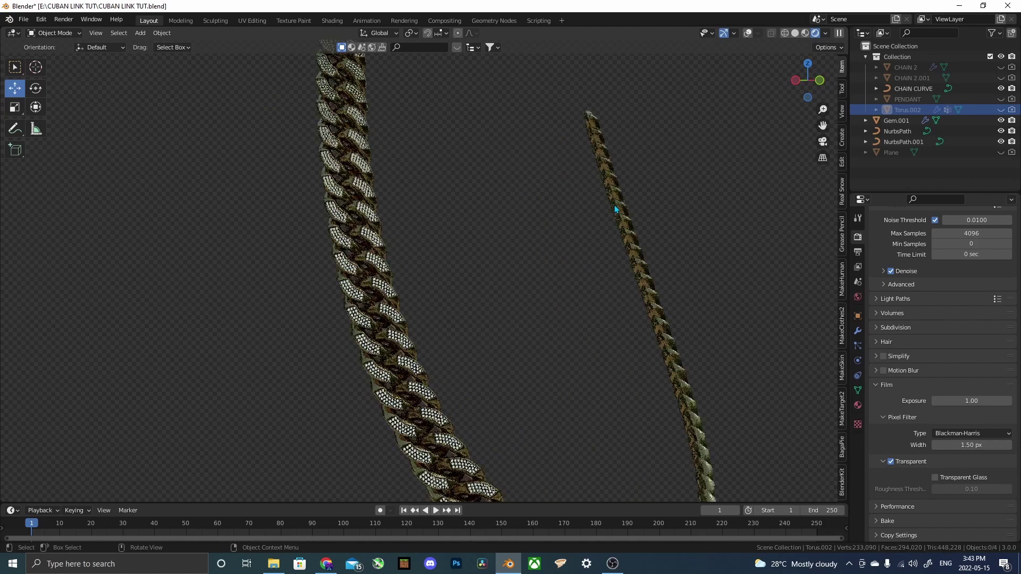
pyautogui.moveTo(477, 158); pyautogui.dragTo(478, 184, button='middle')
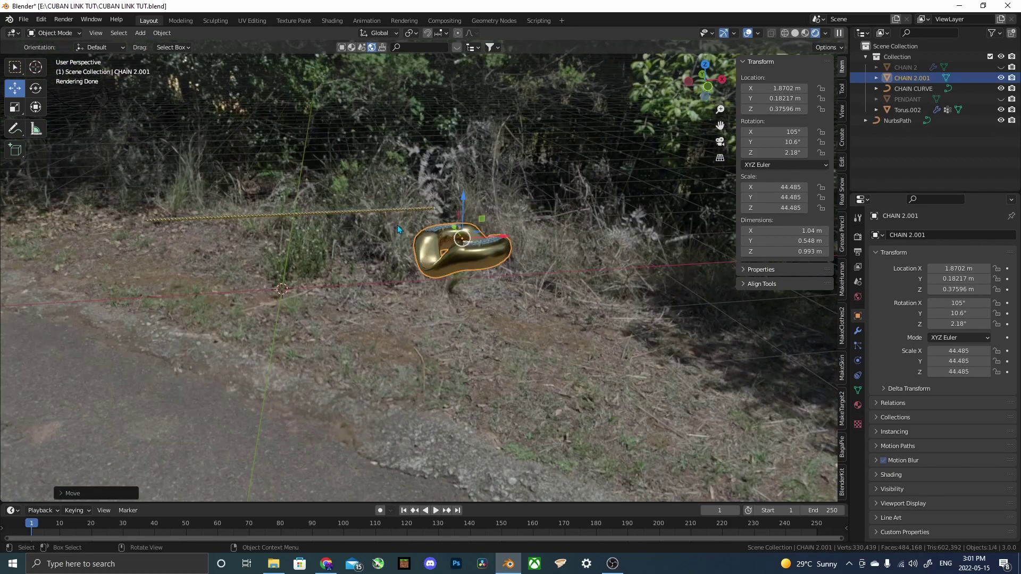
pyautogui.moveTo(401, 219); pyautogui.dragTo(409, 241, button='middle')
pyautogui.scroll(4, 409, 242)
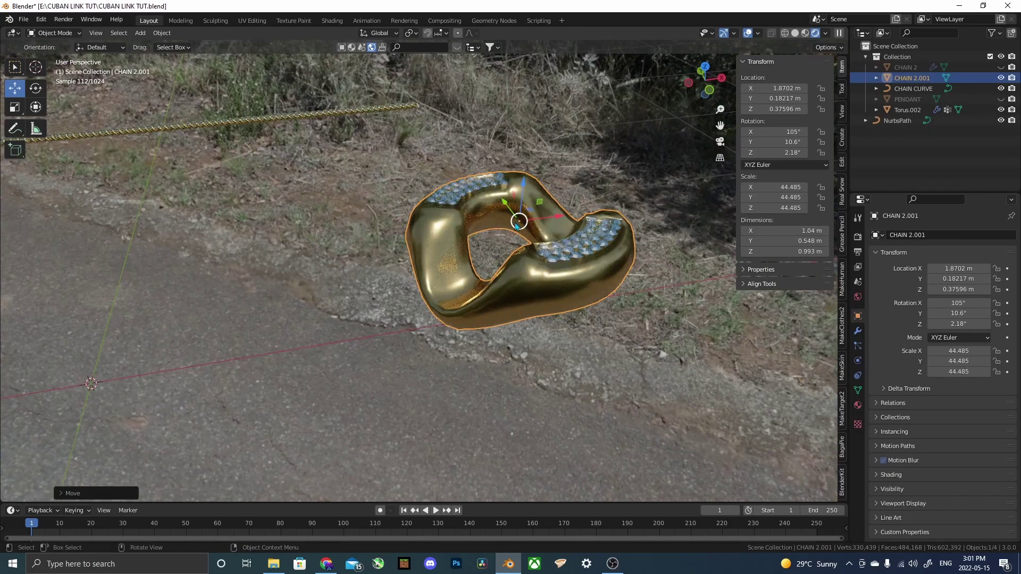
pyautogui.moveTo(516, 220); pyautogui.dragTo(412, 254, button='middle')
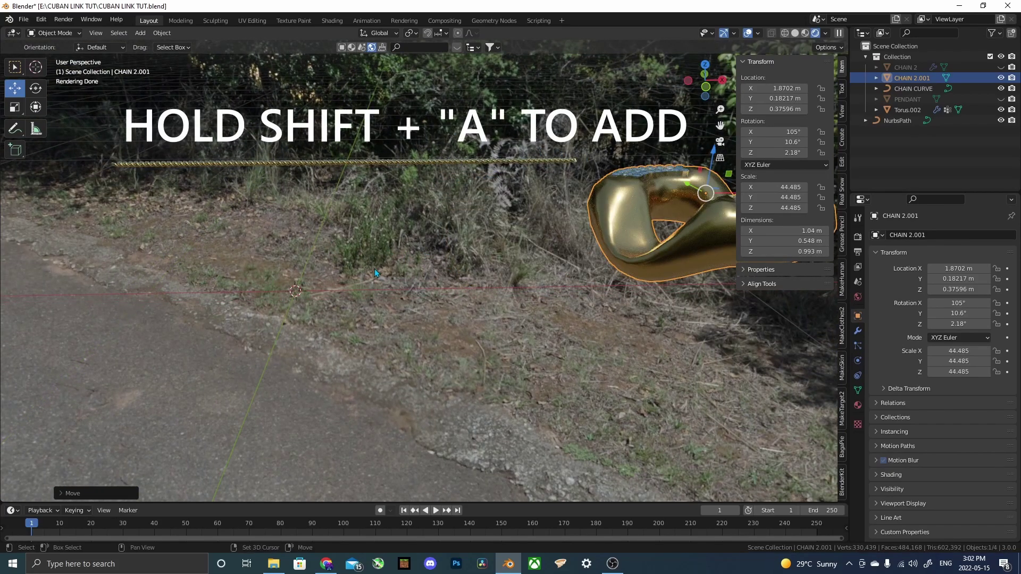
# Add a plane and lower it to about Z -0.23 m beneath the gold link.
pyautogui.hotkey('shift', 'a')
pyautogui.moveTo(375, 270)
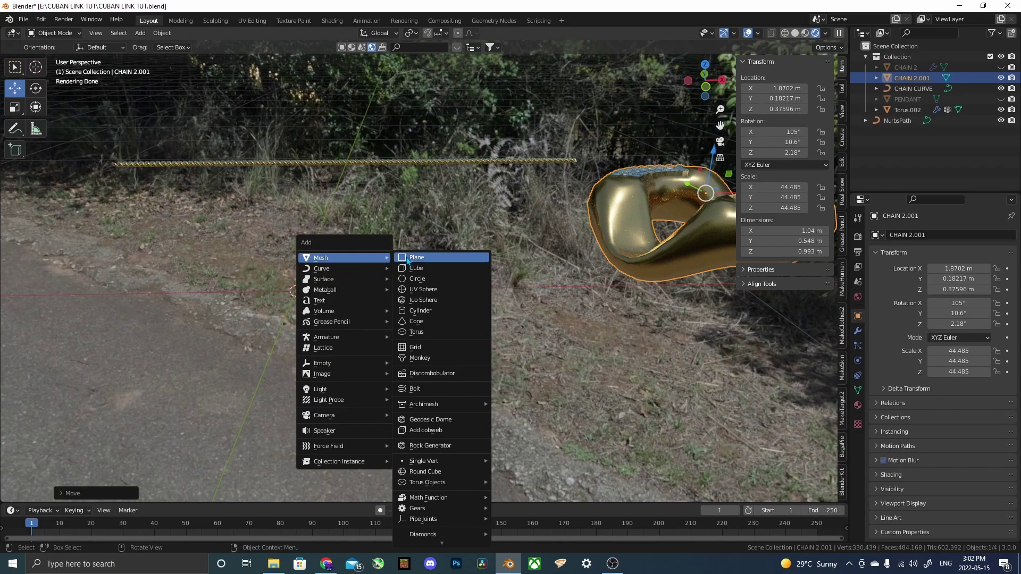
pyautogui.click(406, 257)
pyautogui.scroll(-4, 406, 257)
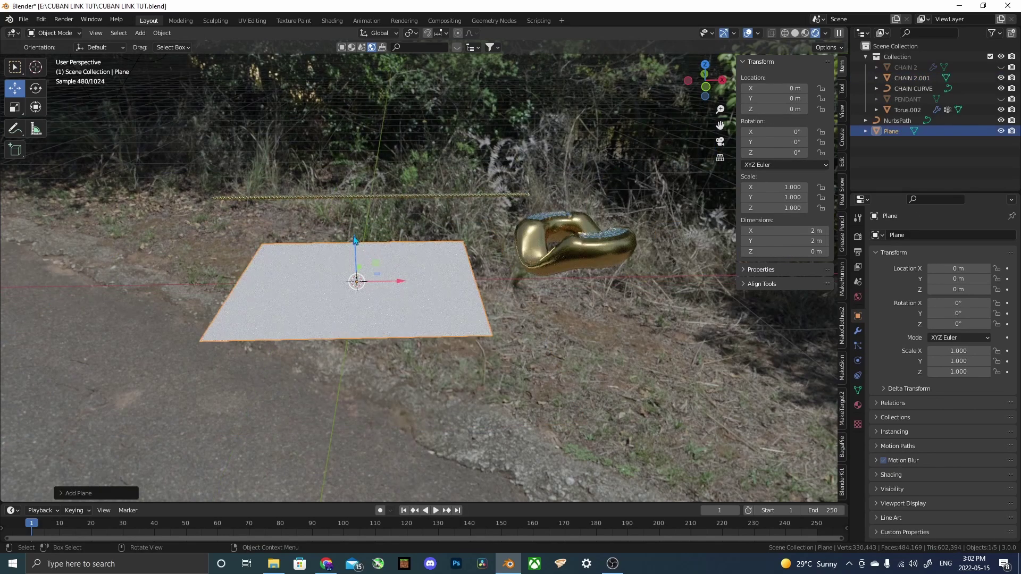
pyautogui.moveTo(355, 240); pyautogui.dragTo(375, 271)
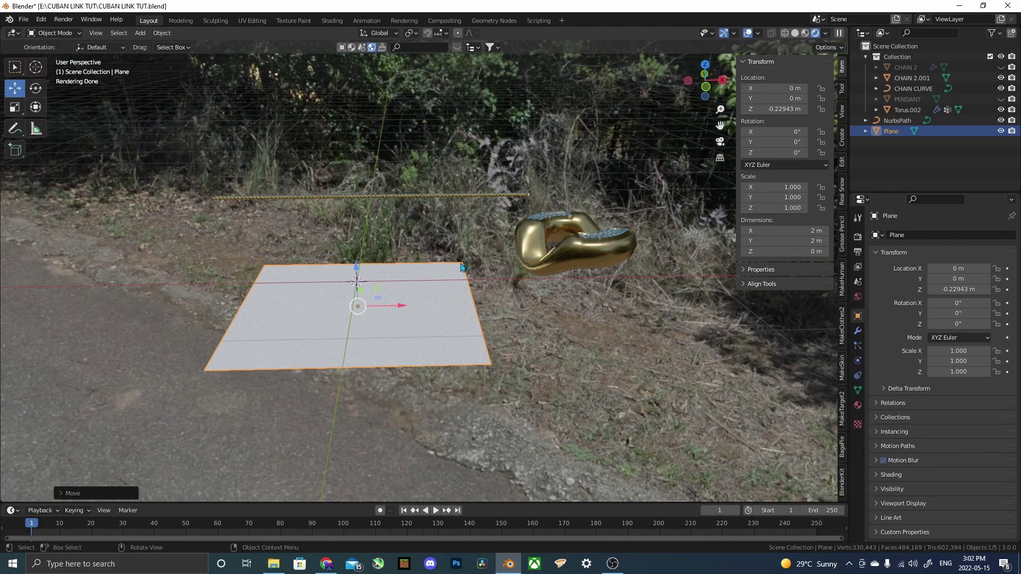
# Add a torus at the plane's centre and scale it down to about 0.23.
pyautogui.scroll(3, 460, 267)
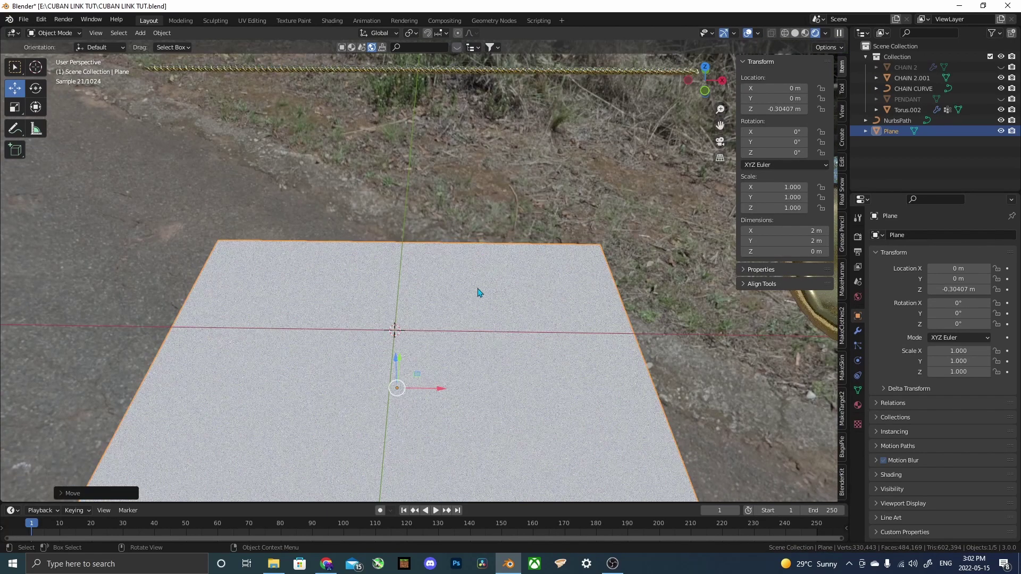
pyautogui.hotkey('shift', 'a')
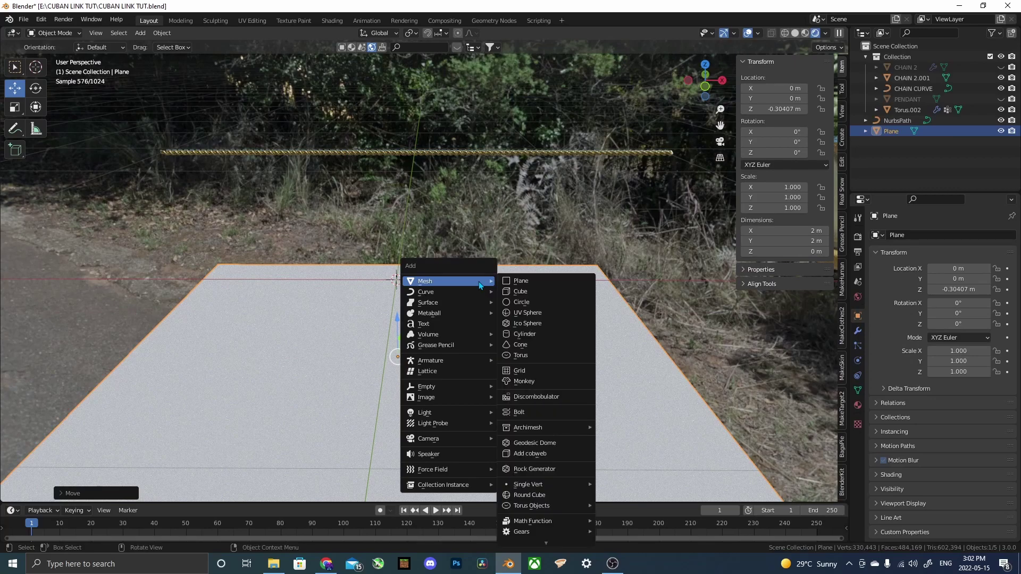
pyautogui.click(537, 355)
pyautogui.scroll(-2, 524, 319)
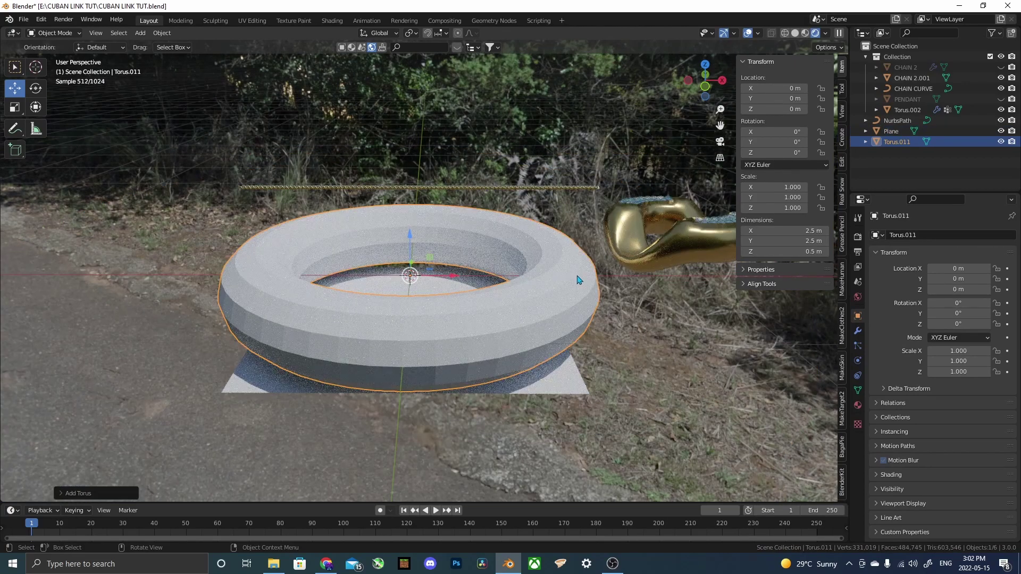
pyautogui.press('s')
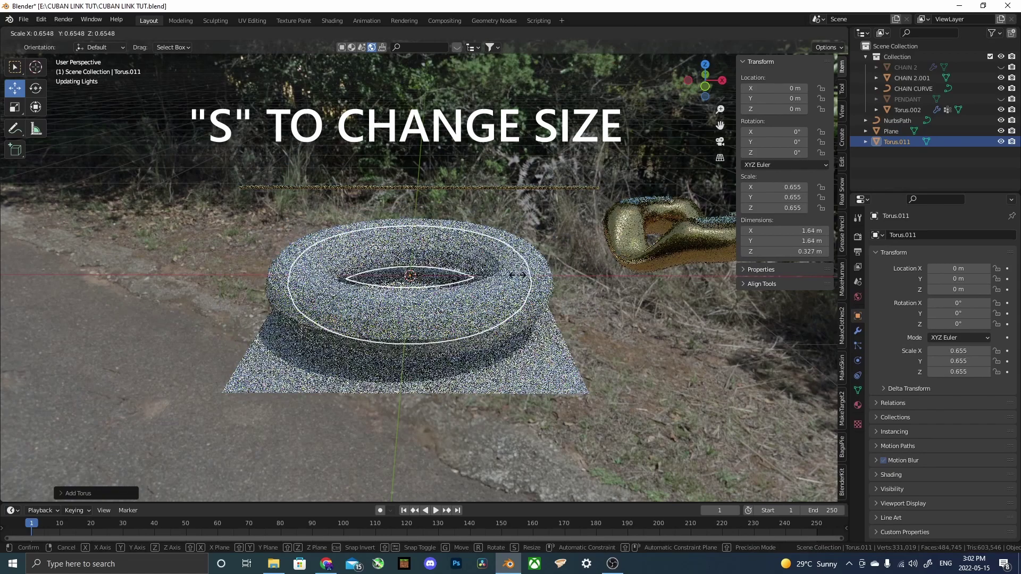
pyautogui.click(465, 274)
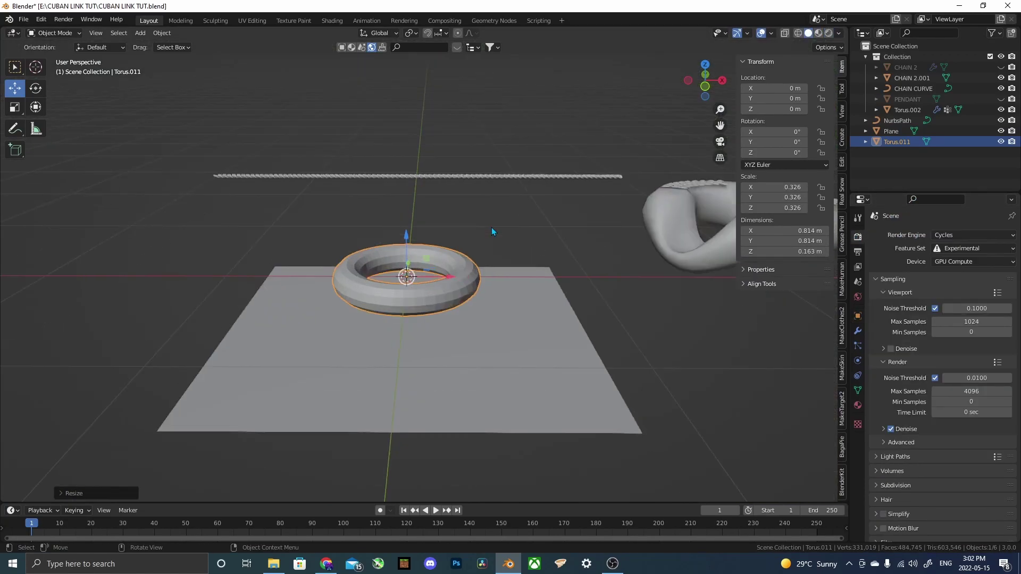
pyautogui.scroll(4, 491, 227)
pyautogui.moveTo(491, 228)
pyautogui.mouseDown(button='middle')
pyautogui.moveTo(491, 316)
pyautogui.moveTo(501, 223)
pyautogui.moveTo(505, 238)
pyautogui.mouseUp(button='middle')
# Shrink the torus further to 0.198 scale and give it a Solidify modifier.
pyautogui.press('s')
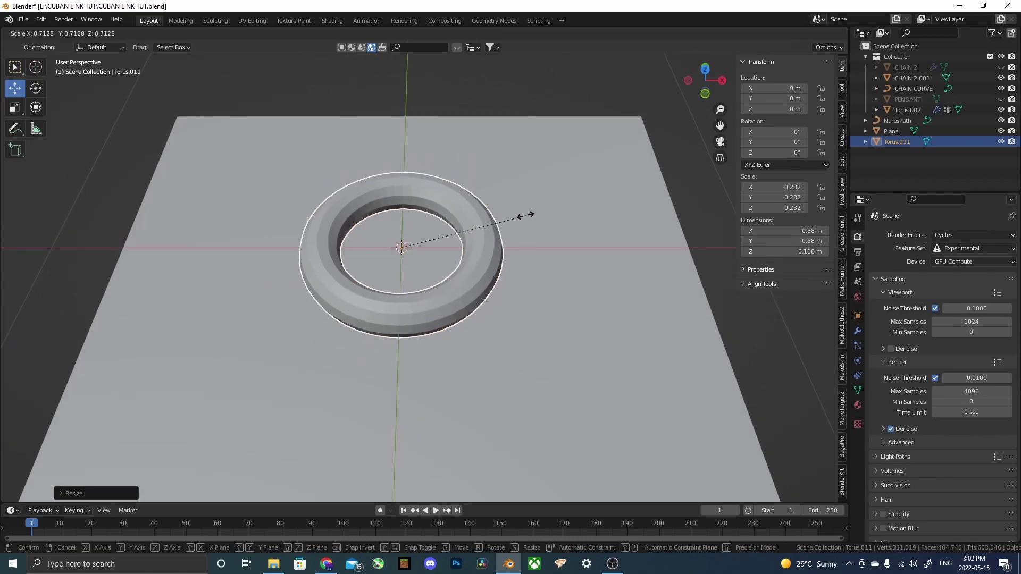
pyautogui.click(508, 222)
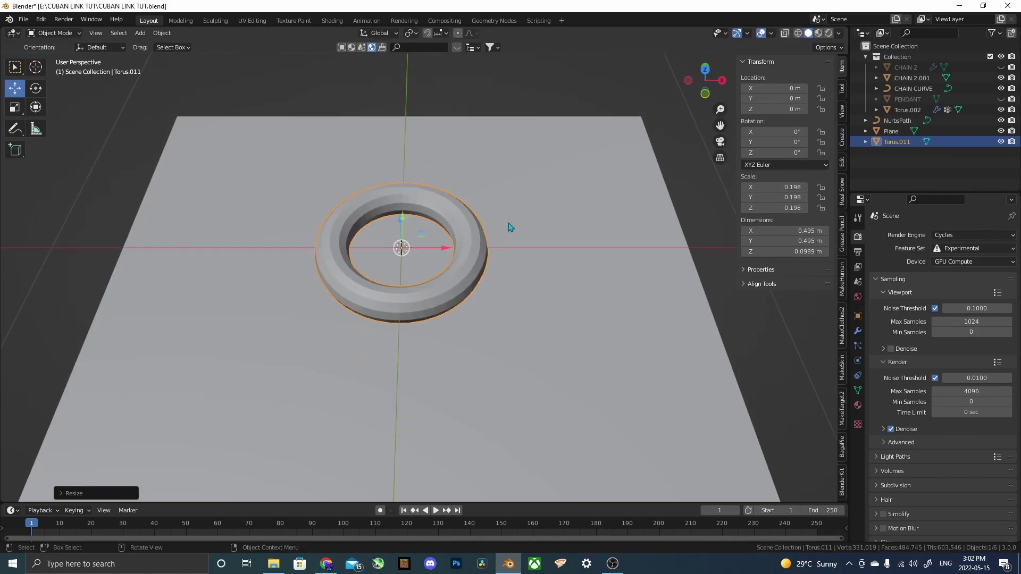
pyautogui.click(858, 331)
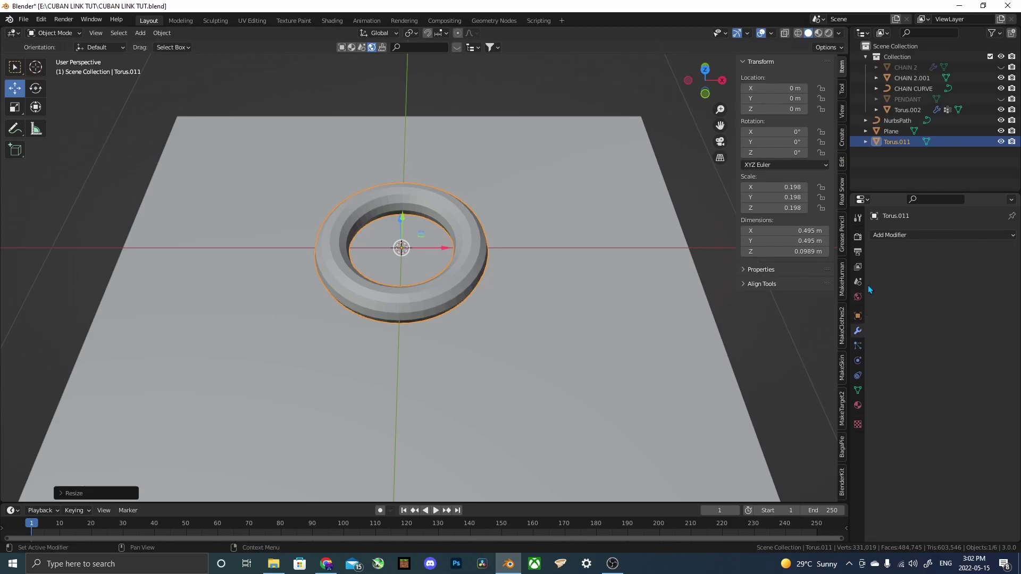
pyautogui.click(896, 236)
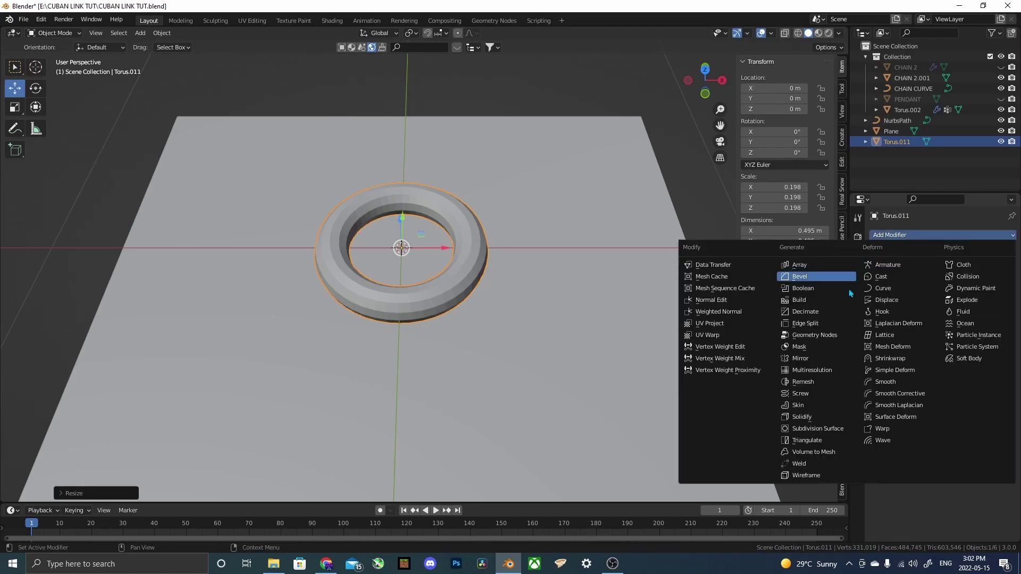
pyautogui.click(812, 418)
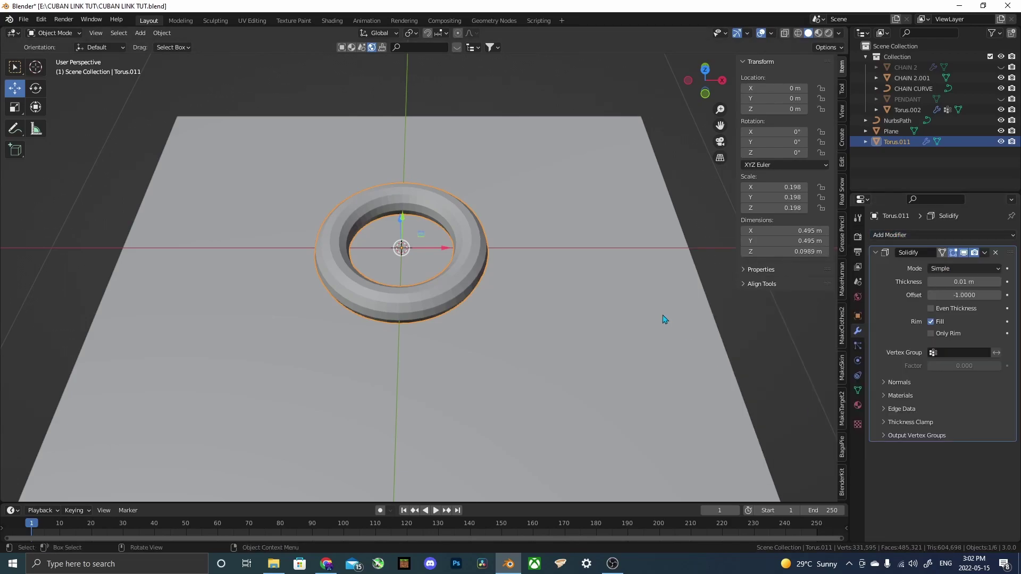
# Set the Solidify thickness to about 0.65 m and apply the modifier.
pyautogui.moveTo(661, 319); pyautogui.dragTo(627, 289, button='middle')
pyautogui.scroll(3, 626, 289)
pyautogui.moveTo(524, 192); pyautogui.dragTo(540, 279, button='middle')
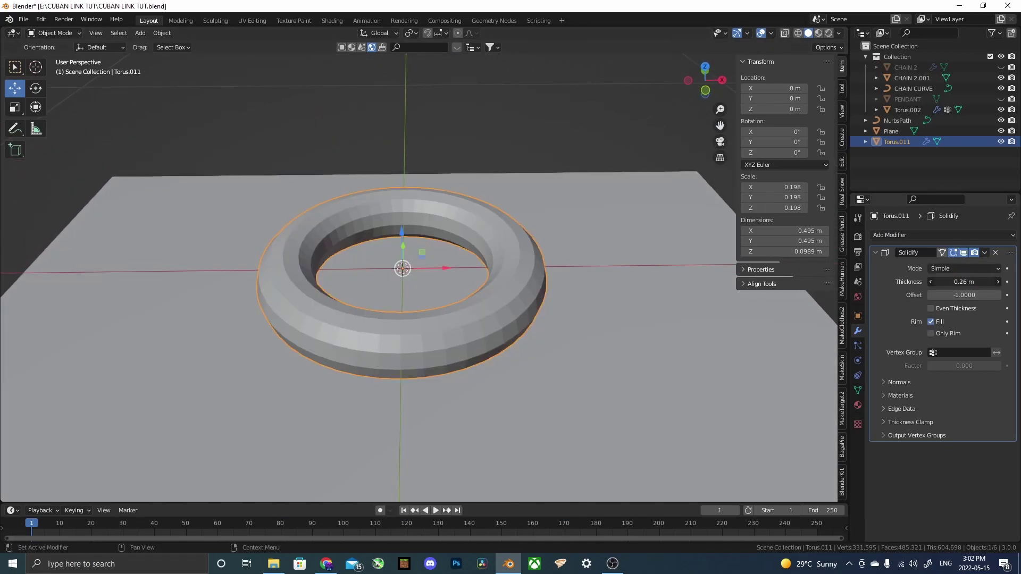
pyautogui.moveTo(964, 282); pyautogui.dragTo(991, 282)
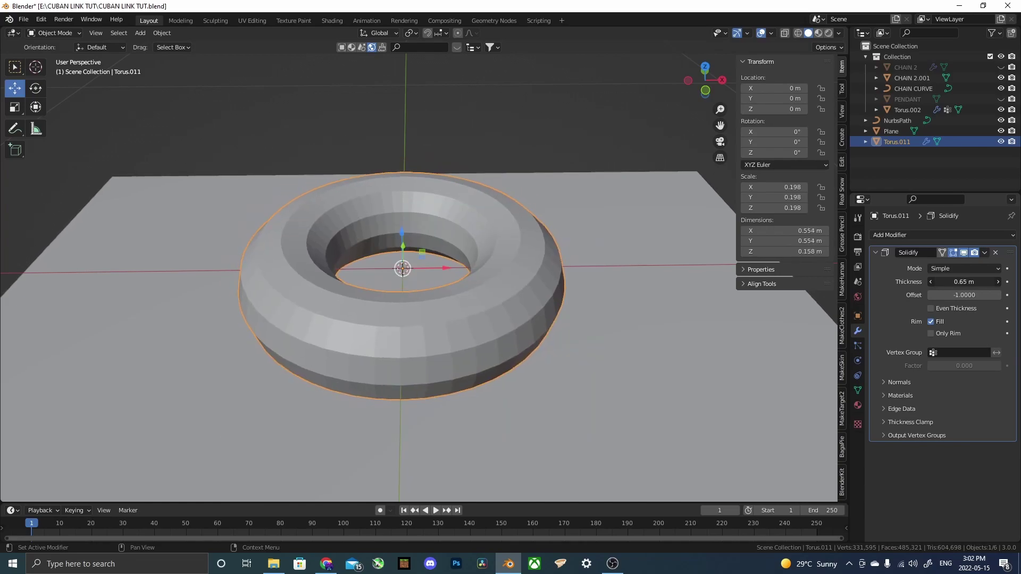
pyautogui.moveTo(549, 237)
pyautogui.mouseDown(button='middle')
pyautogui.moveTo(551, 253)
pyautogui.moveTo(555, 230)
pyautogui.mouseUp(button='middle')
pyautogui.click(984, 253)
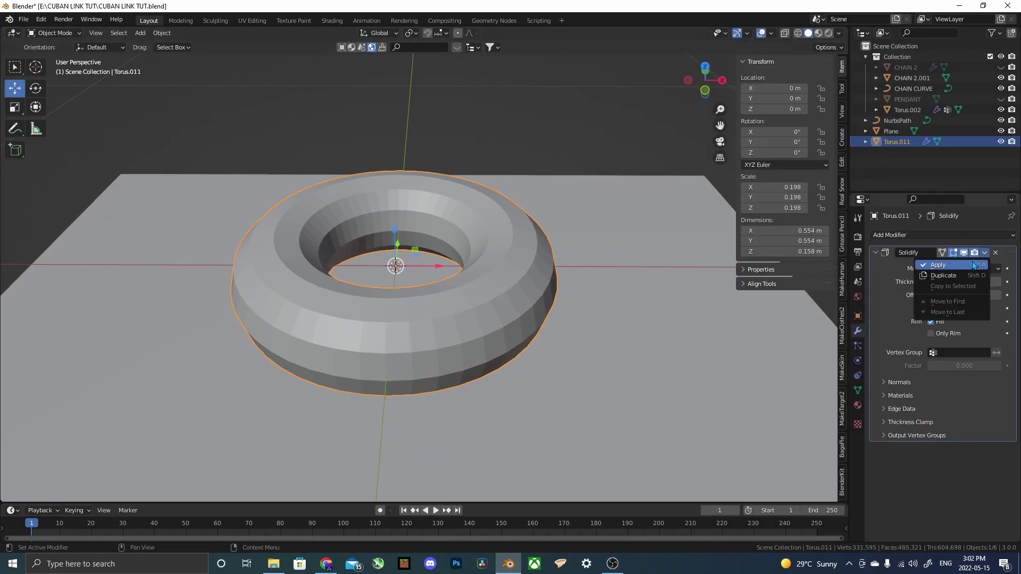
pyautogui.click(973, 266)
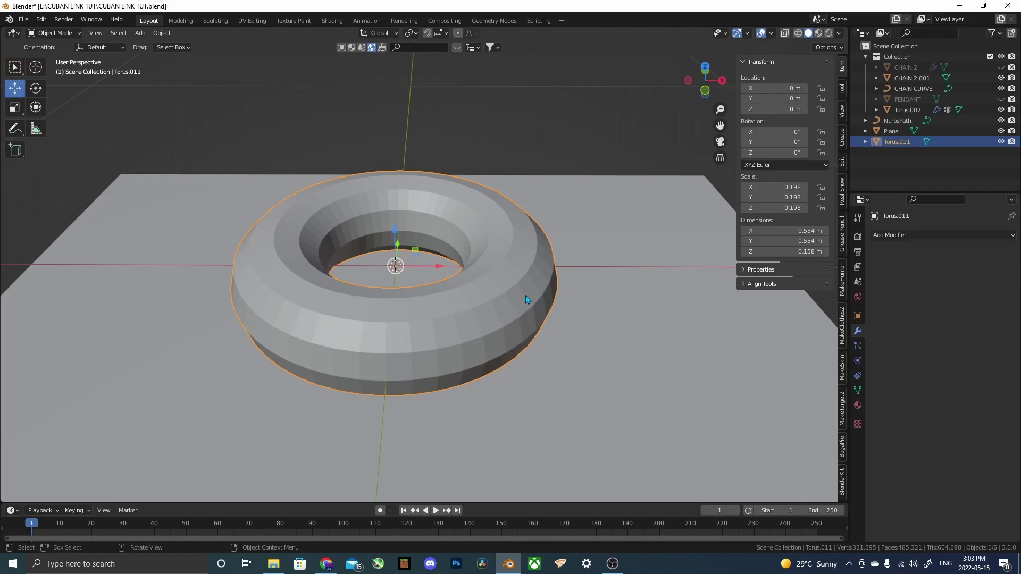
# In Edit Mode, separate the torus mesh into its loose parts, then return to Object Mode.
pyautogui.click(73, 33)
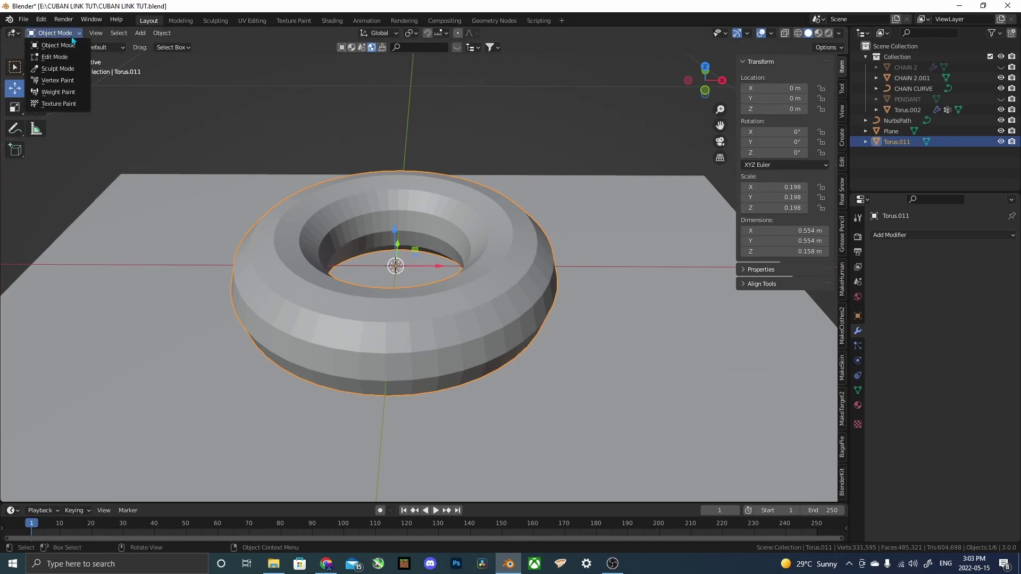
pyautogui.press('Tab')
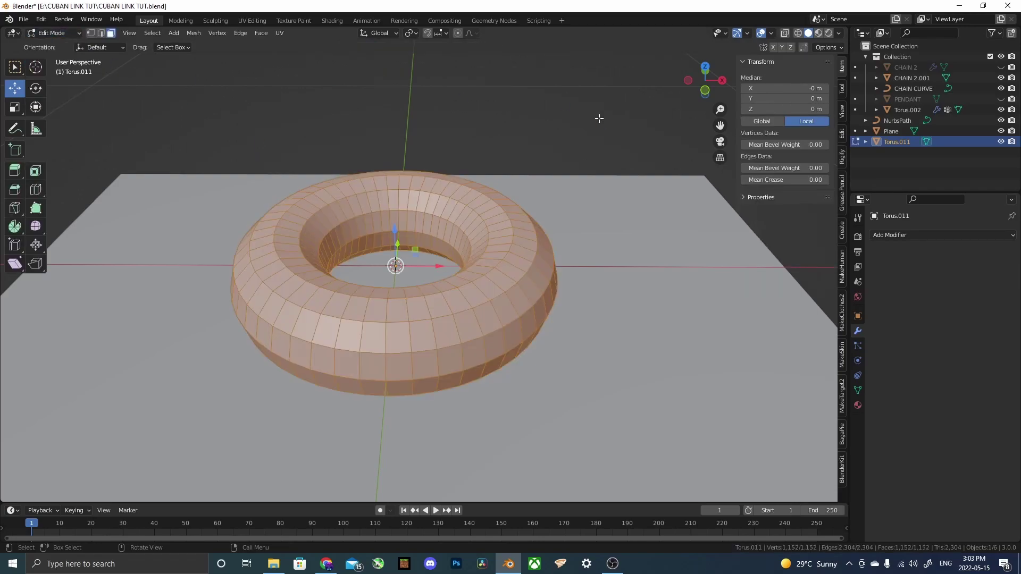
pyautogui.rightClick(493, 231)
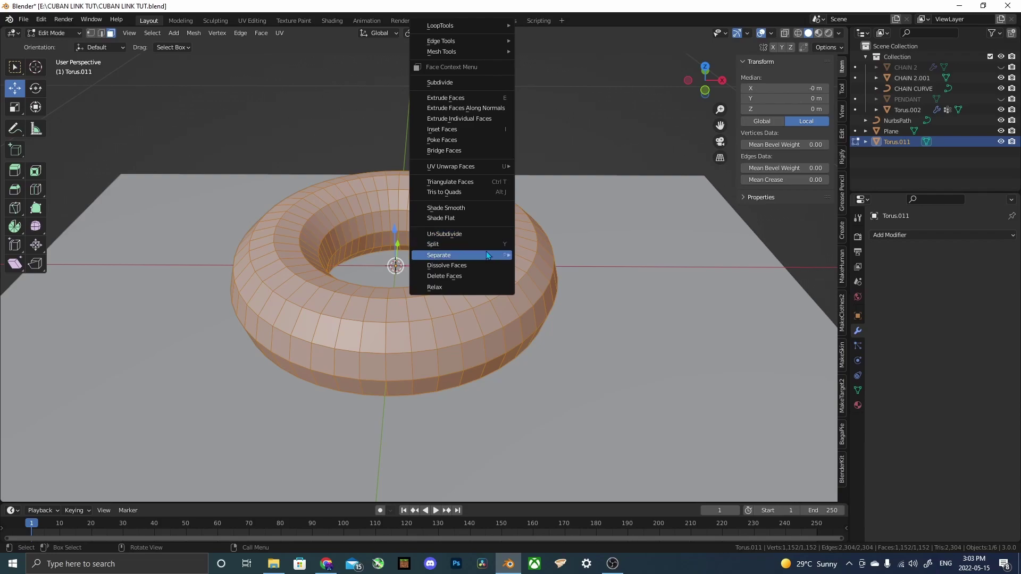
pyautogui.moveTo(483, 257)
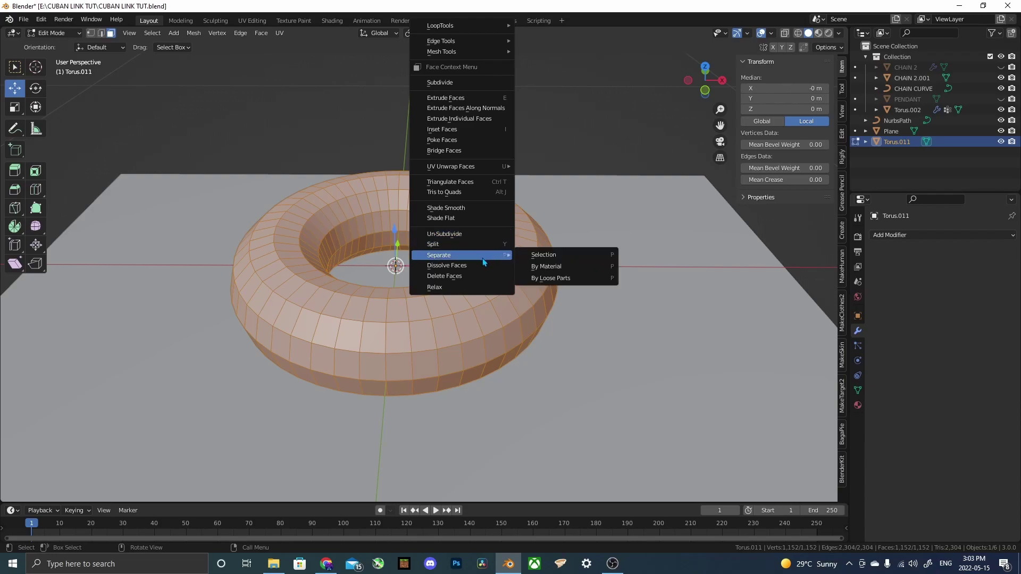
pyautogui.click(550, 278)
pyautogui.press('Tab')
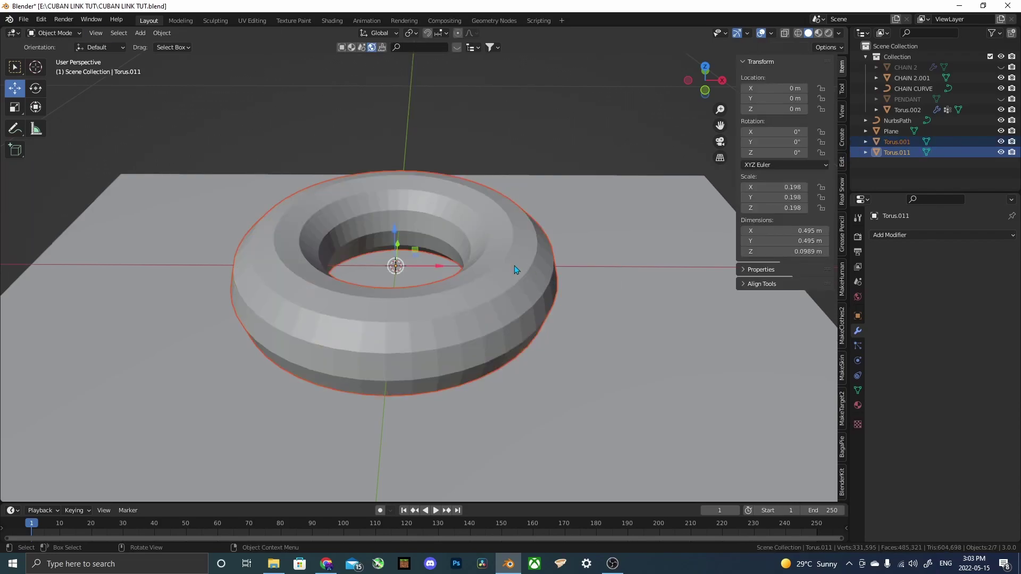
# Select the inner torus Torus.011 and move it up and to the right.
pyautogui.click(514, 269)
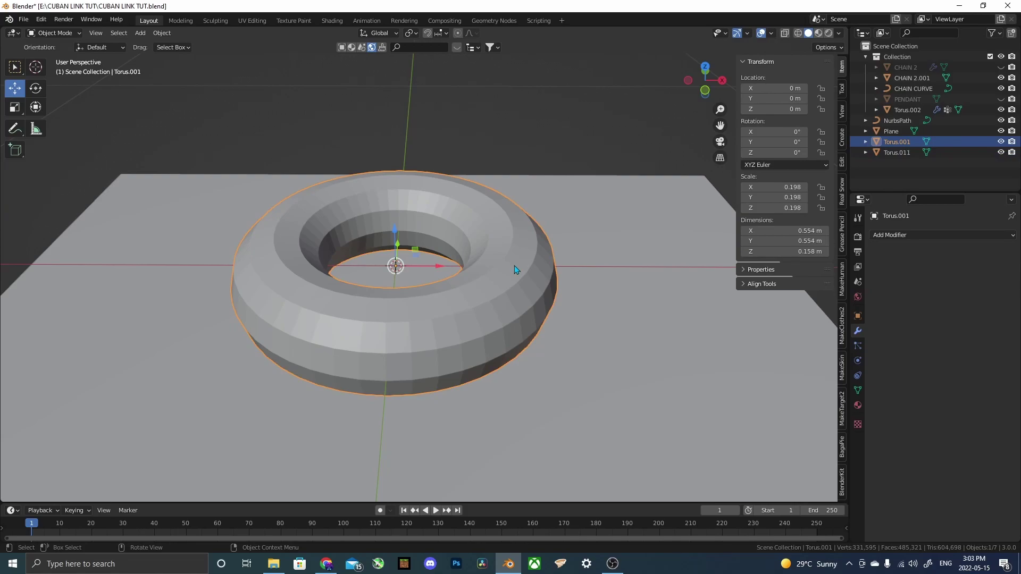
pyautogui.click(515, 270)
pyautogui.click(515, 270)
pyautogui.moveTo(514, 270); pyautogui.dragTo(404, 248, button='middle')
pyautogui.moveTo(394, 234); pyautogui.dragTo(531, 168)
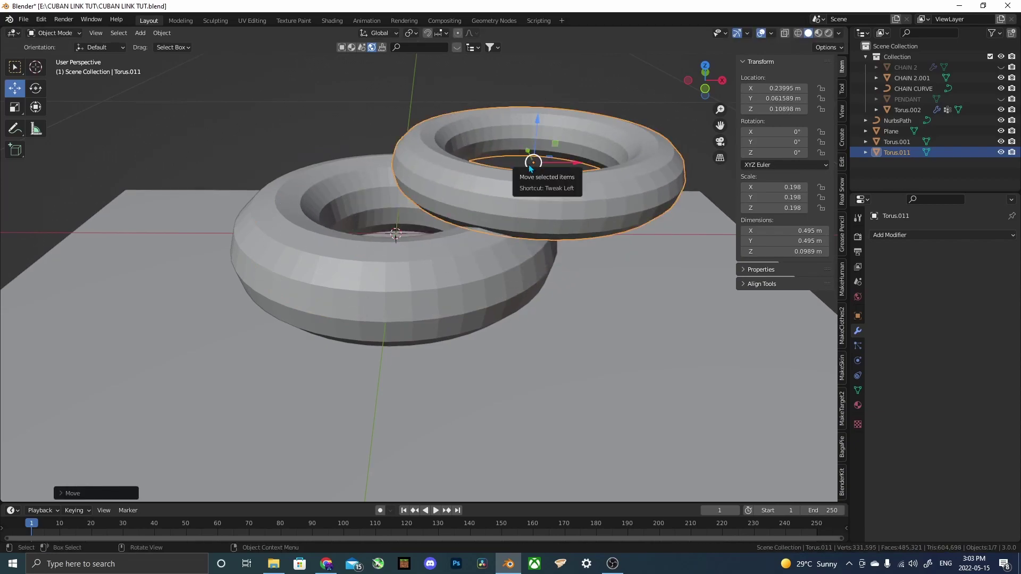
# Delete Torus.011 and view the remaining Torus.001 from the front.
pyautogui.press('x')
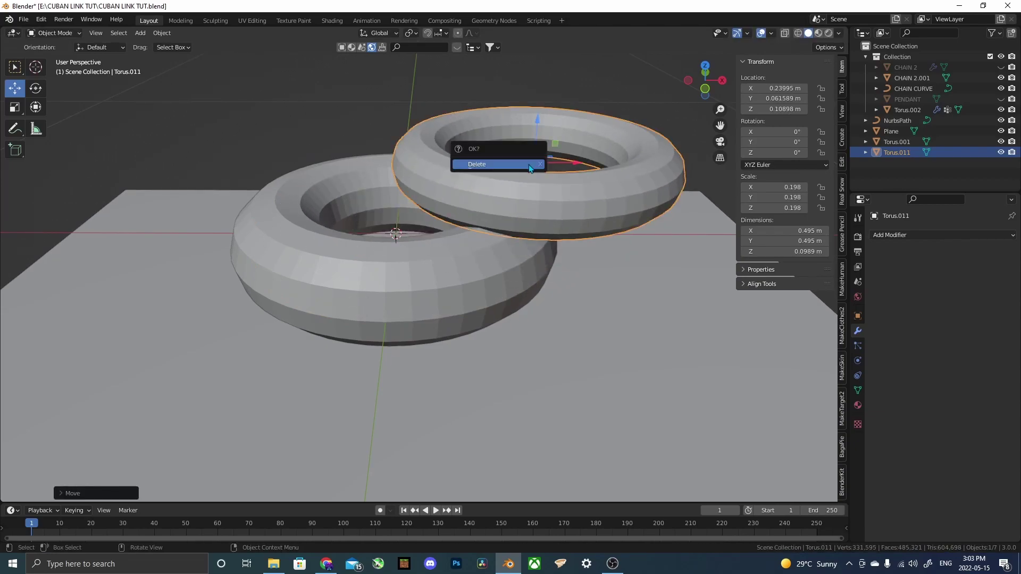
pyautogui.click(529, 166)
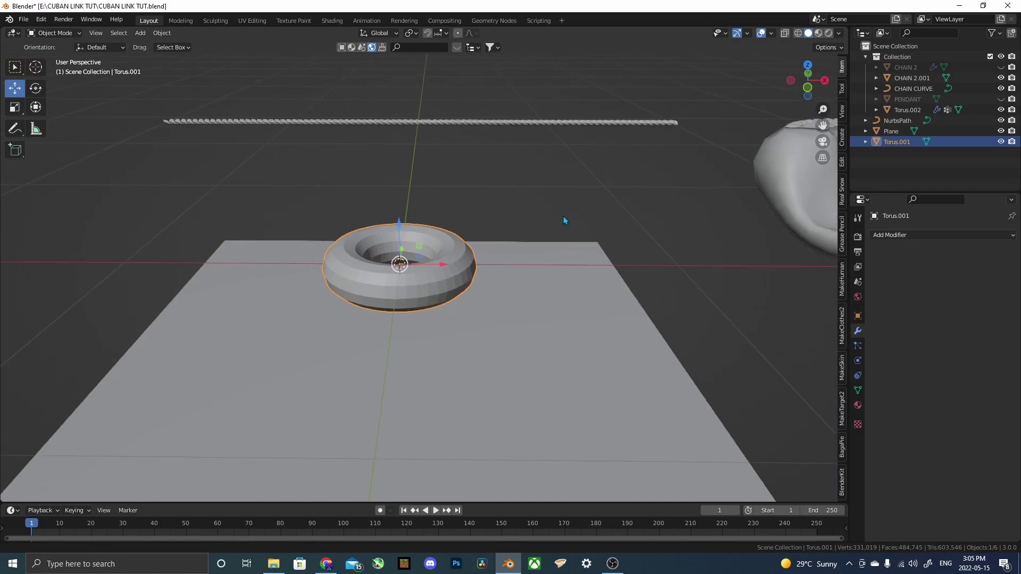
pyautogui.keyDown('shift'); pyautogui.moveTo(563, 215); pyautogui.dragTo(420, 241, button='middle'); pyautogui.keyUp('shift')
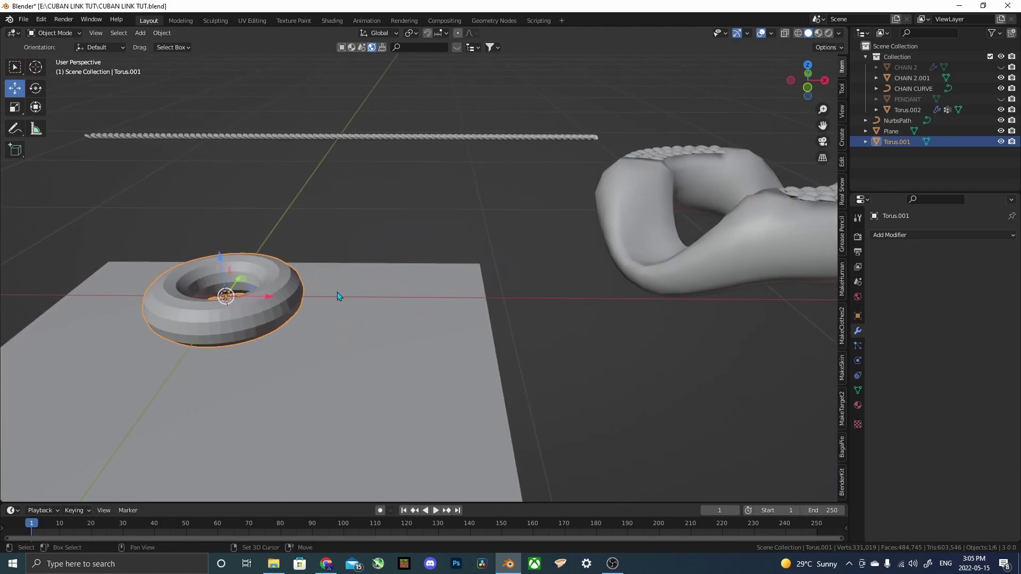
pyautogui.moveTo(337, 292); pyautogui.dragTo(418, 275, button='middle')
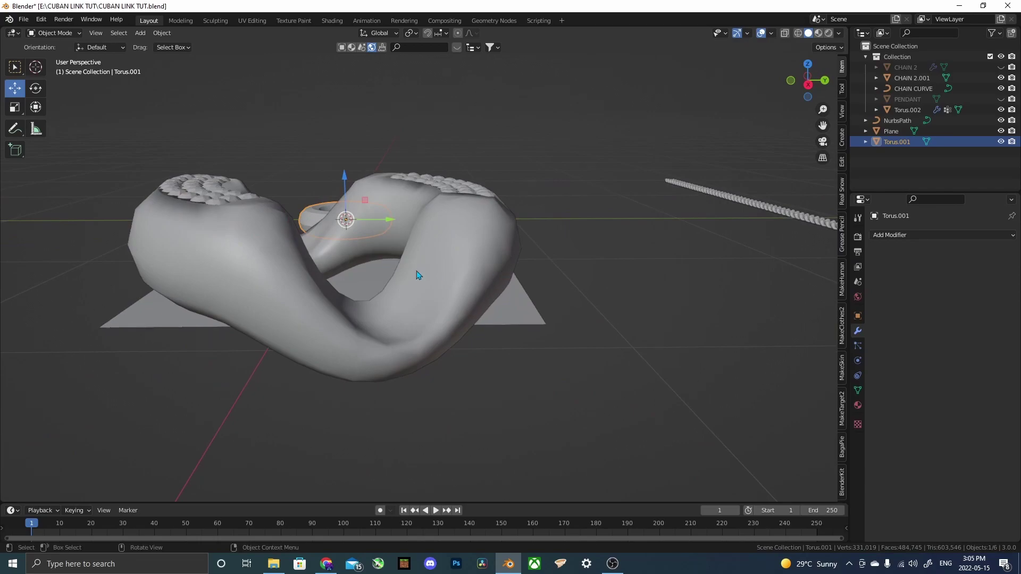
pyautogui.moveTo(366, 367); pyautogui.dragTo(413, 363, button='middle')
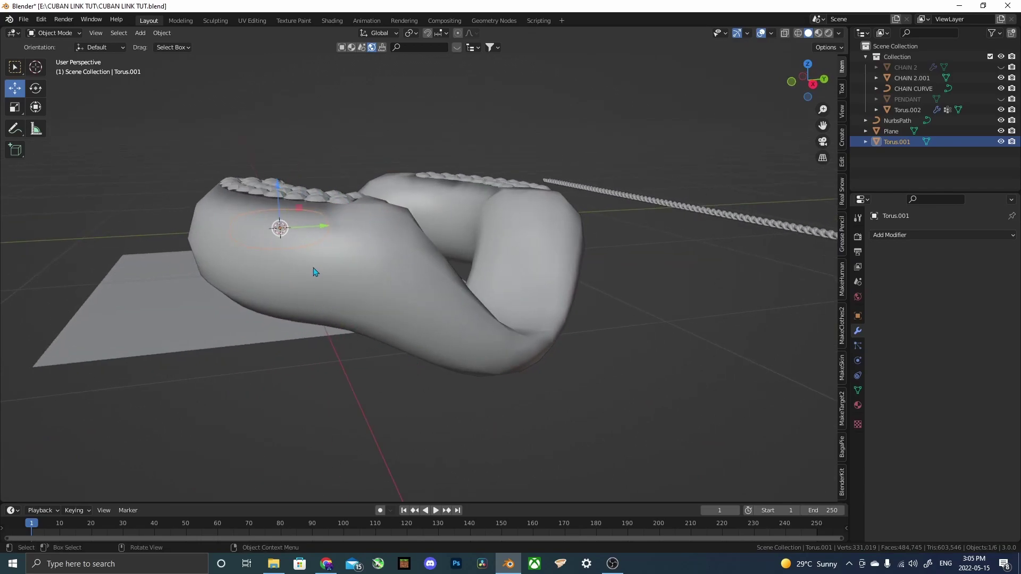
pyautogui.moveTo(282, 292); pyautogui.dragTo(550, 291, button='middle')
# Switch the torus to Sculpt Mode with X and Y symmetry enabled.
pyautogui.click(56, 34)
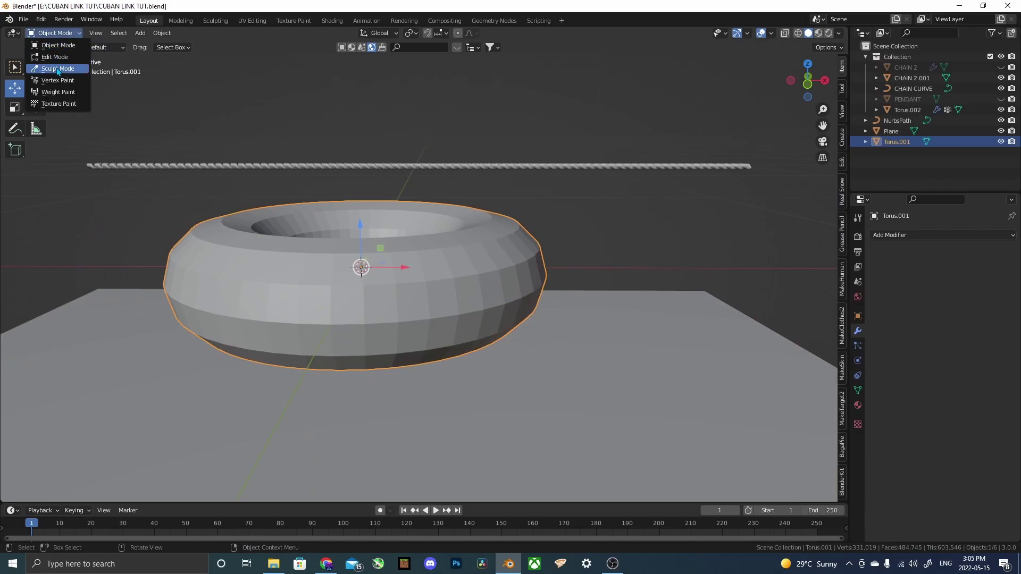
pyautogui.click(53, 70)
pyautogui.moveTo(478, 194)
pyautogui.mouseDown(button='middle')
pyautogui.moveTo(517, 261)
pyautogui.moveTo(506, 272)
pyautogui.mouseUp(button='middle')
pyautogui.scroll(-2, 506, 272)
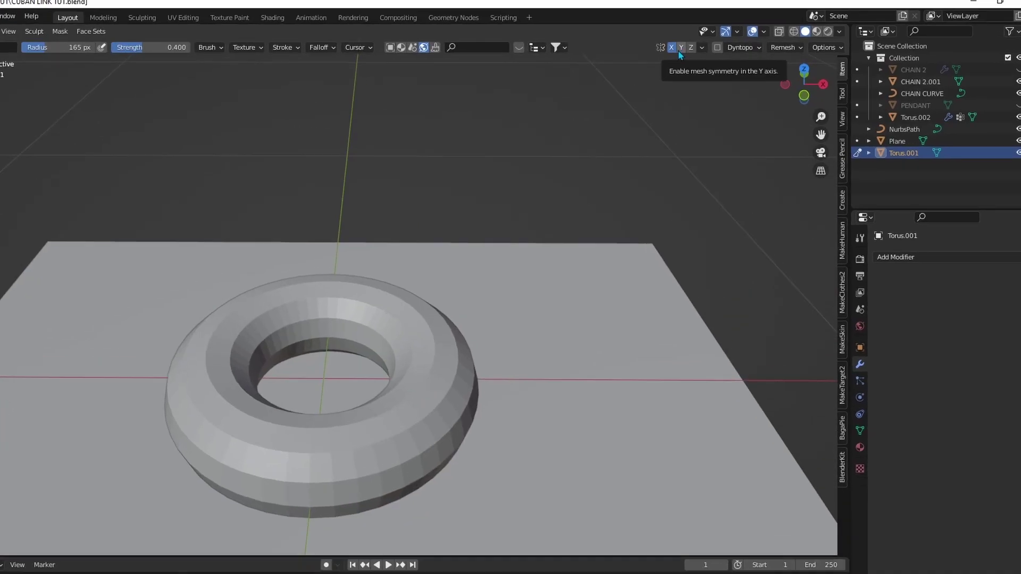
pyautogui.click(689, 47)
pyautogui.click(698, 48)
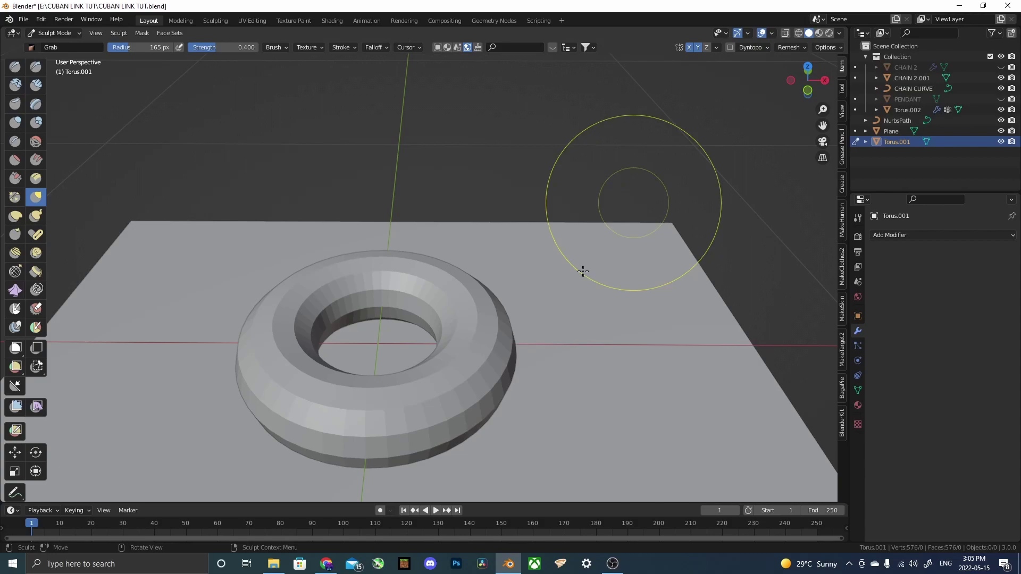
pyautogui.moveTo(417, 296); pyautogui.dragTo(418, 292, button='middle')
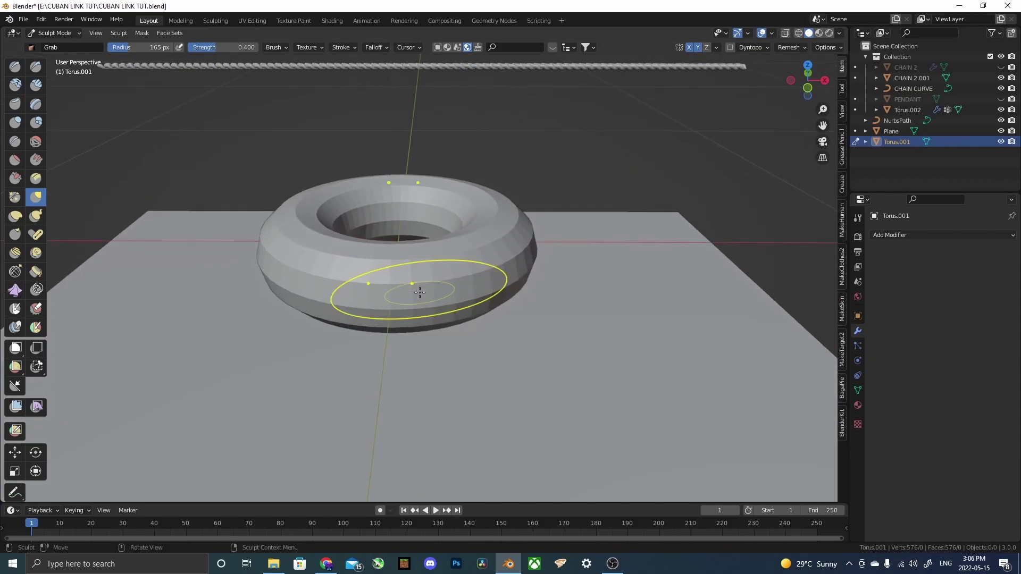
pyautogui.scroll(-2, 420, 289)
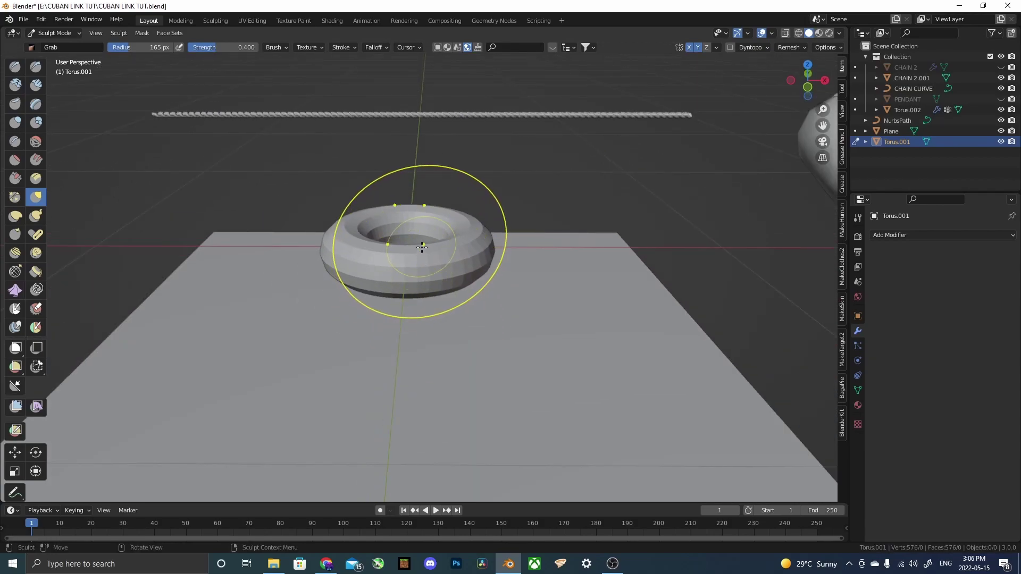
pyautogui.scroll(1, 420, 245)
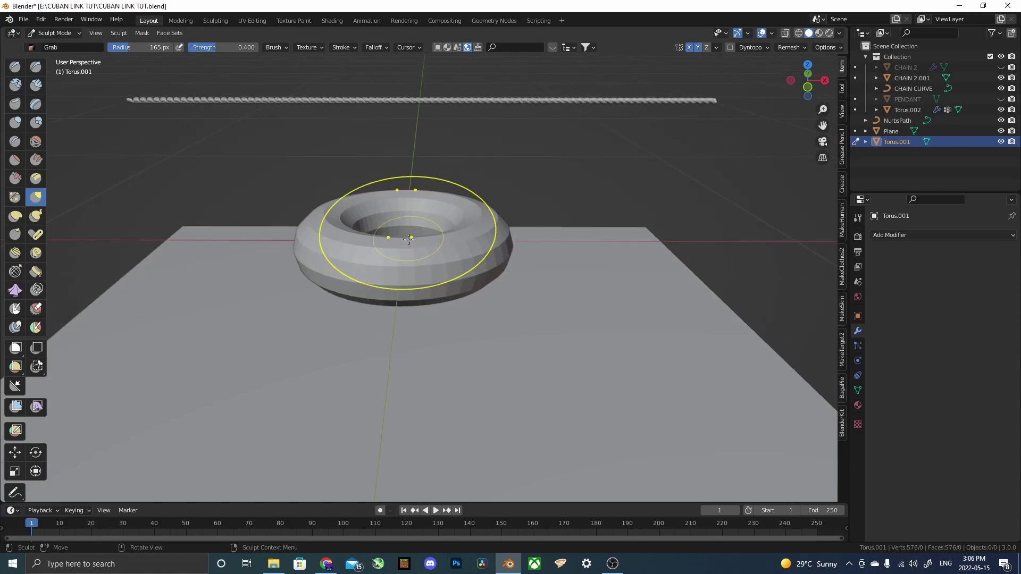
# Grab-bend the torus's near side downward and reshape its right side and inner edge.
pyautogui.moveTo(408, 238); pyautogui.dragTo(415, 399)
pyautogui.moveTo(415, 399); pyautogui.dragTo(445, 232, button='middle')
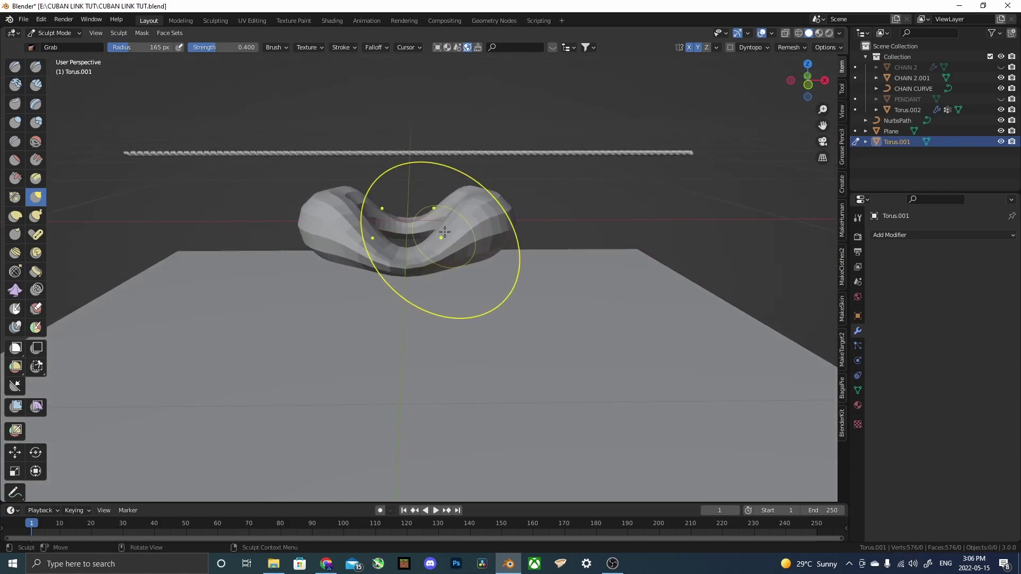
pyautogui.moveTo(443, 239); pyautogui.dragTo(440, 236)
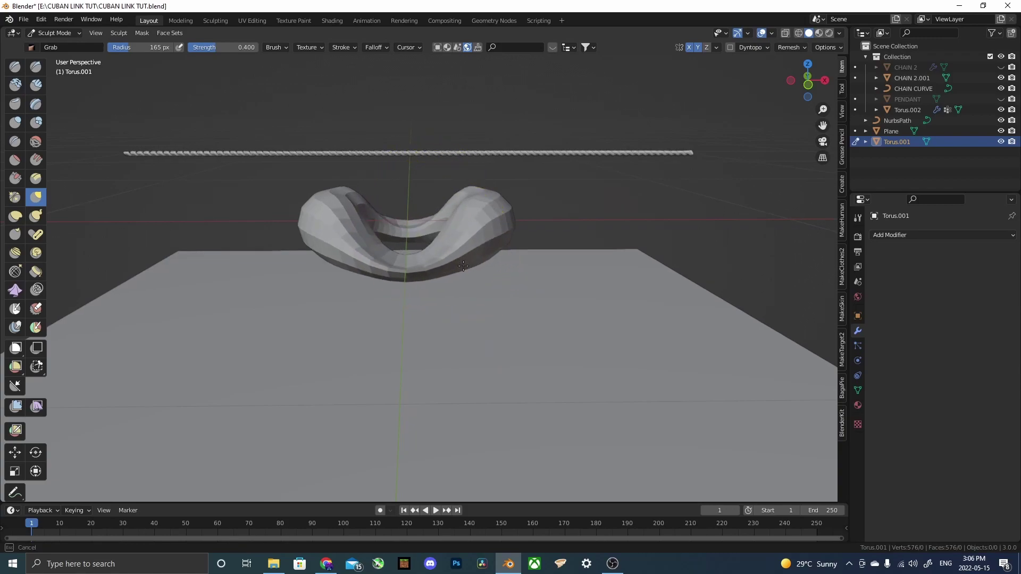
pyautogui.moveTo(495, 258)
pyautogui.mouseDown()
pyautogui.moveTo(399, 262)
pyautogui.moveTo(416, 264)
pyautogui.moveTo(420, 245)
pyautogui.mouseUp()
pyautogui.moveTo(425, 252)
pyautogui.mouseDown(button='middle')
pyautogui.moveTo(537, 297)
pyautogui.moveTo(476, 283)
pyautogui.moveTo(437, 258)
pyautogui.mouseUp(button='middle')
pyautogui.scroll(1, 433, 269)
pyautogui.moveTo(437, 223); pyautogui.dragTo(438, 220)
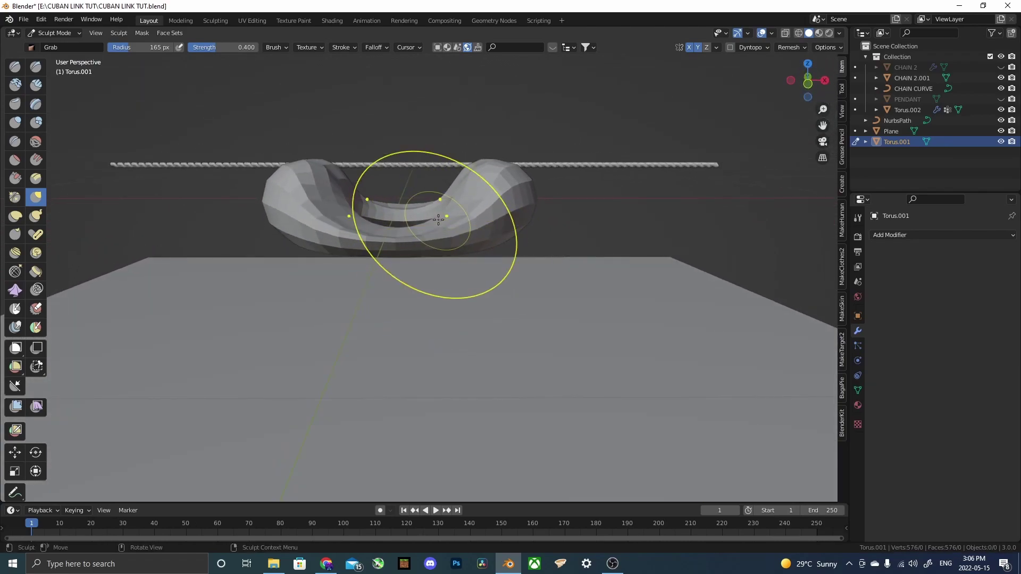
pyautogui.moveTo(438, 220)
pyautogui.mouseDown(button='middle')
pyautogui.moveTo(610, 211)
pyautogui.moveTo(506, 228)
pyautogui.moveTo(423, 223)
pyautogui.mouseUp(button='middle')
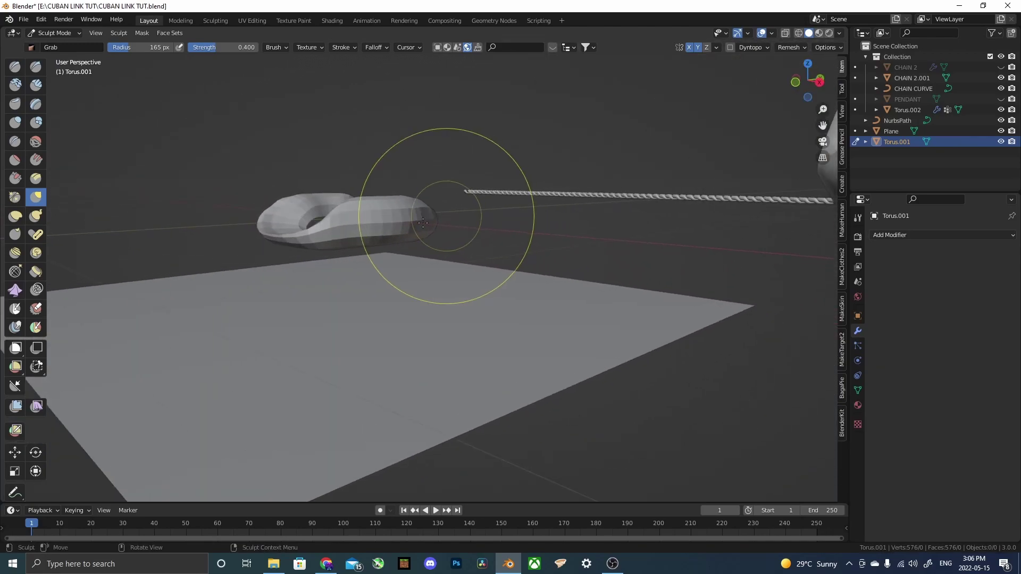
# Try another grab bend on the torus, undo it, and check the shape from above.
pyautogui.scroll(-2, 390, 226)
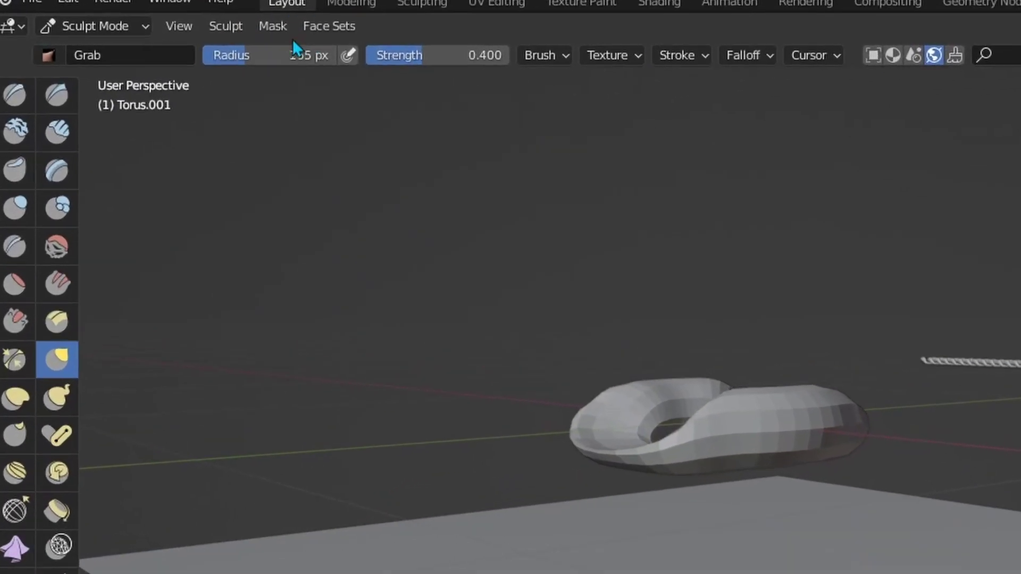
pyautogui.scroll(-1, 798, 423)
pyautogui.scroll(2, 818, 432)
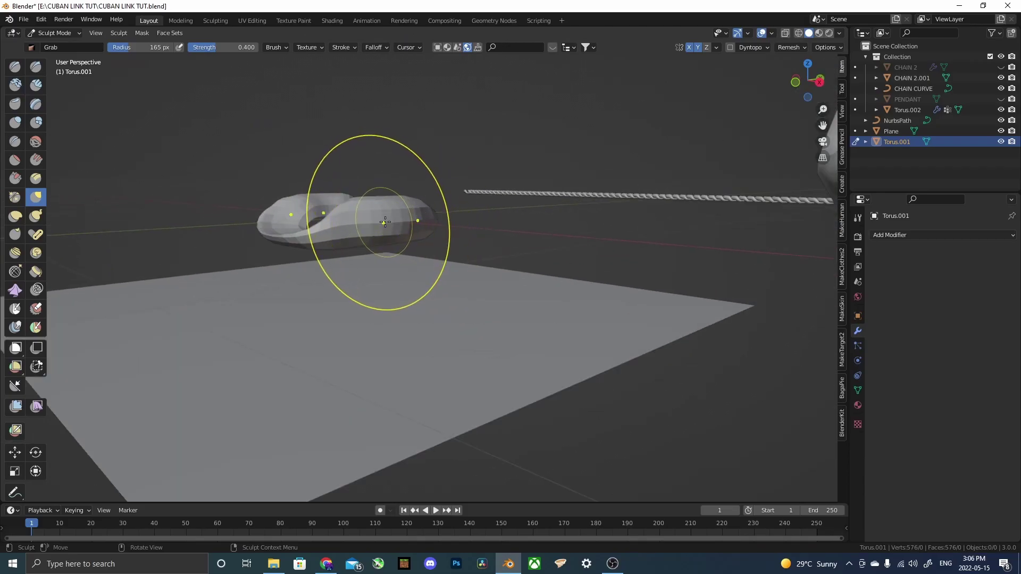
pyautogui.scroll(-3, 385, 222)
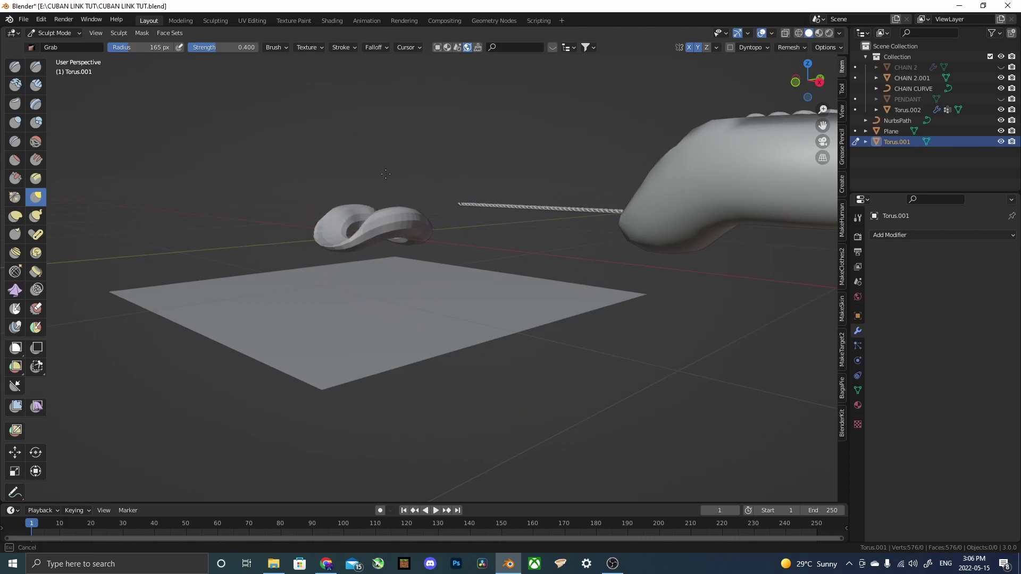
pyautogui.moveTo(386, 176); pyautogui.dragTo(406, 305, button='middle')
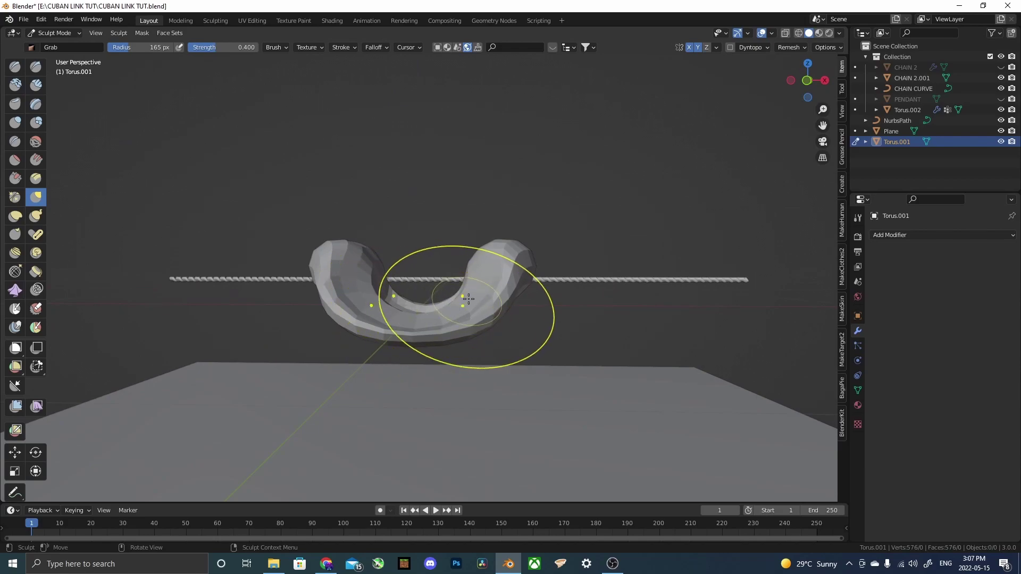
pyautogui.moveTo(455, 248); pyautogui.dragTo(455, 251)
pyautogui.hotkey('ctrl', 'z')
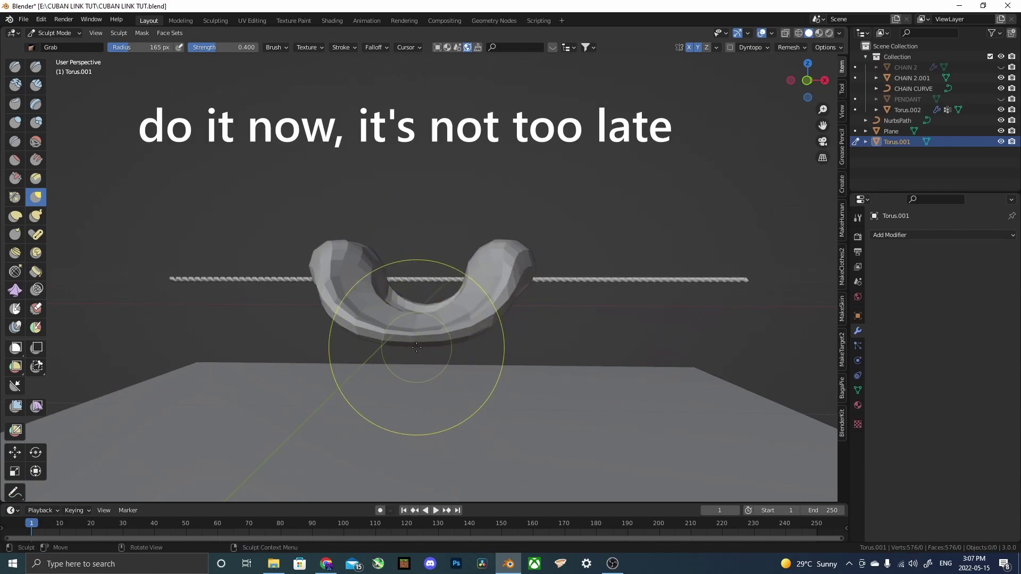
pyautogui.moveTo(417, 348); pyautogui.dragTo(428, 308, button='middle')
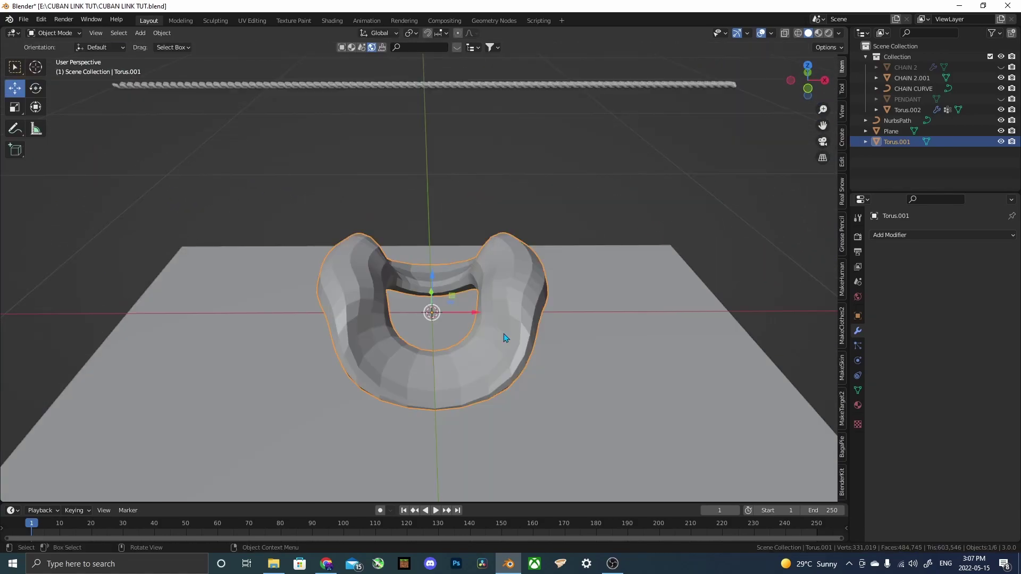
# Enter Edit Mode in top view with X-Ray on and face selection active.
pyautogui.press('Tab')
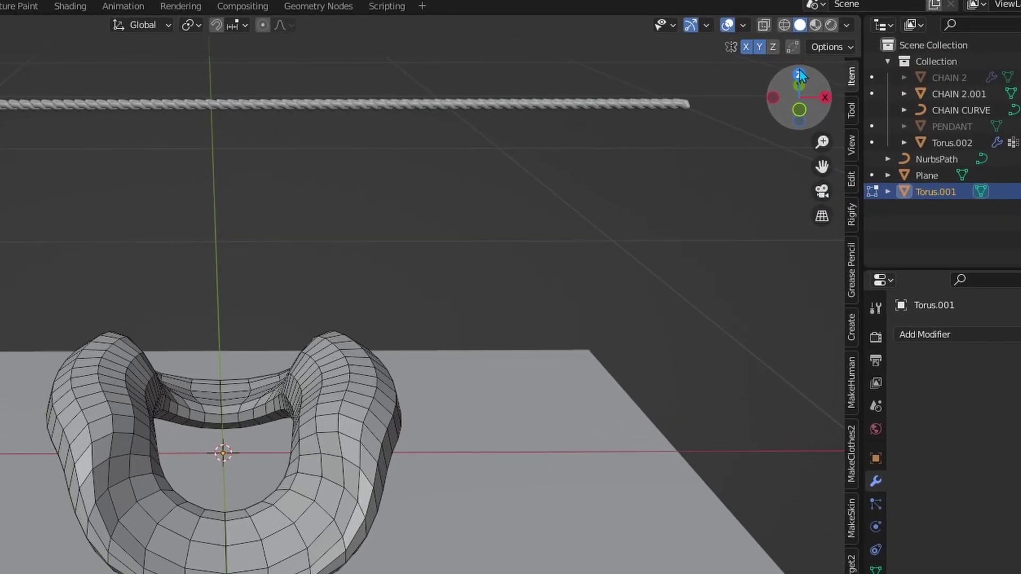
pyautogui.click(808, 66)
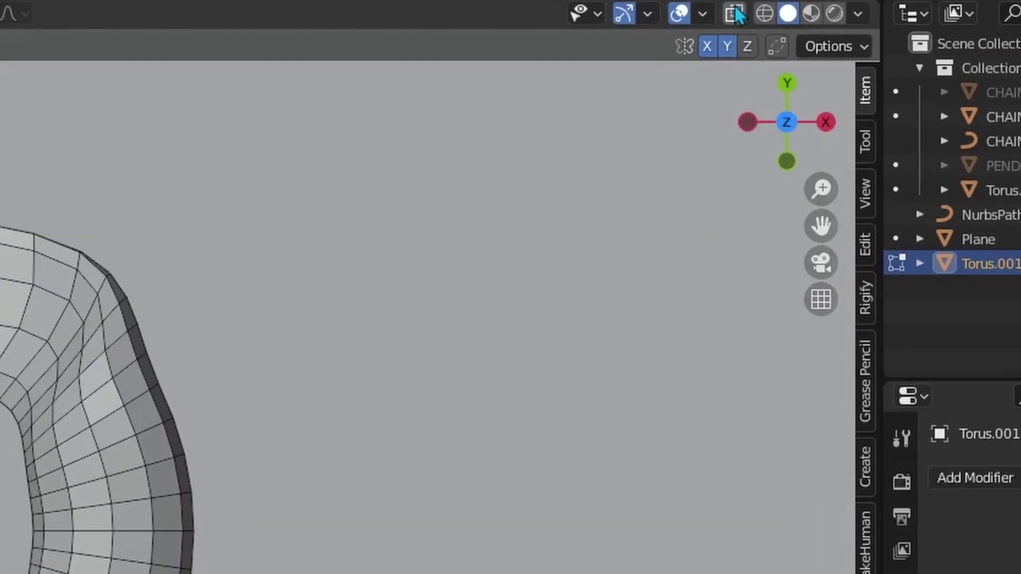
pyautogui.click(735, 15)
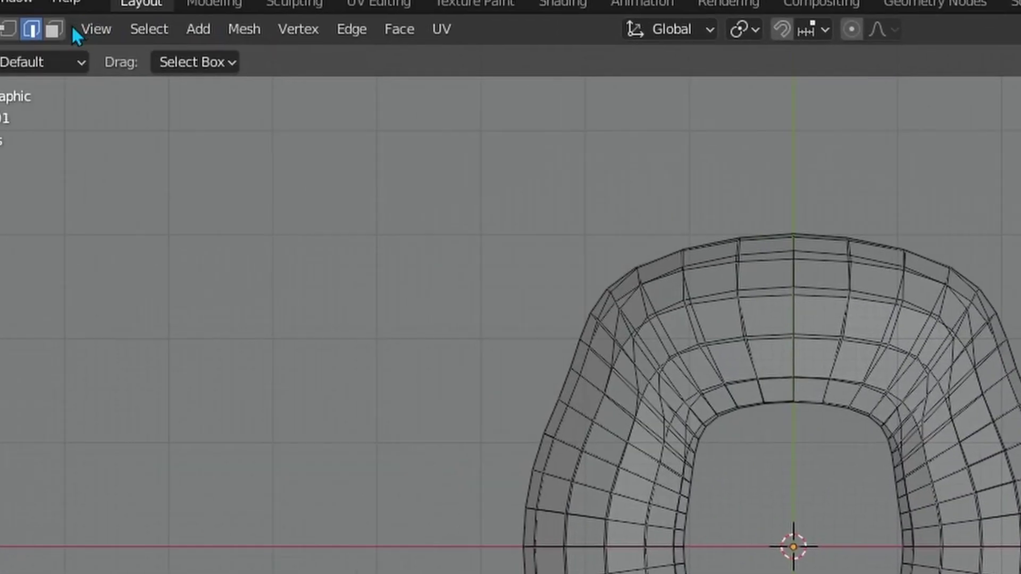
pyautogui.click(53, 30)
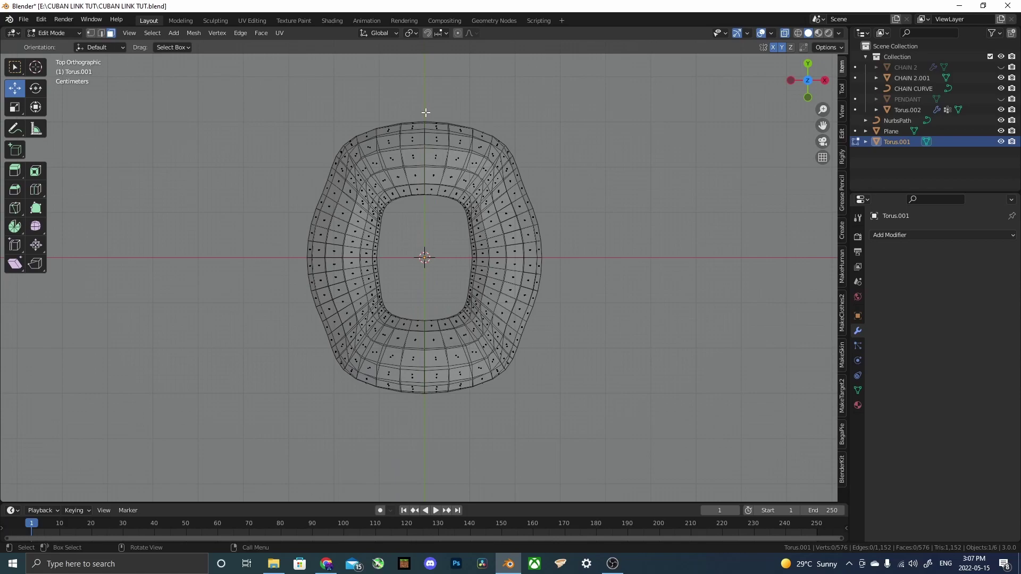
# Box-select and delete the torus's right-half faces, then return to Object Mode with X-Ray off.
pyautogui.moveTo(426, 113); pyautogui.dragTo(445, 143)
pyautogui.moveTo(669, 421); pyautogui.dragTo(668, 421)
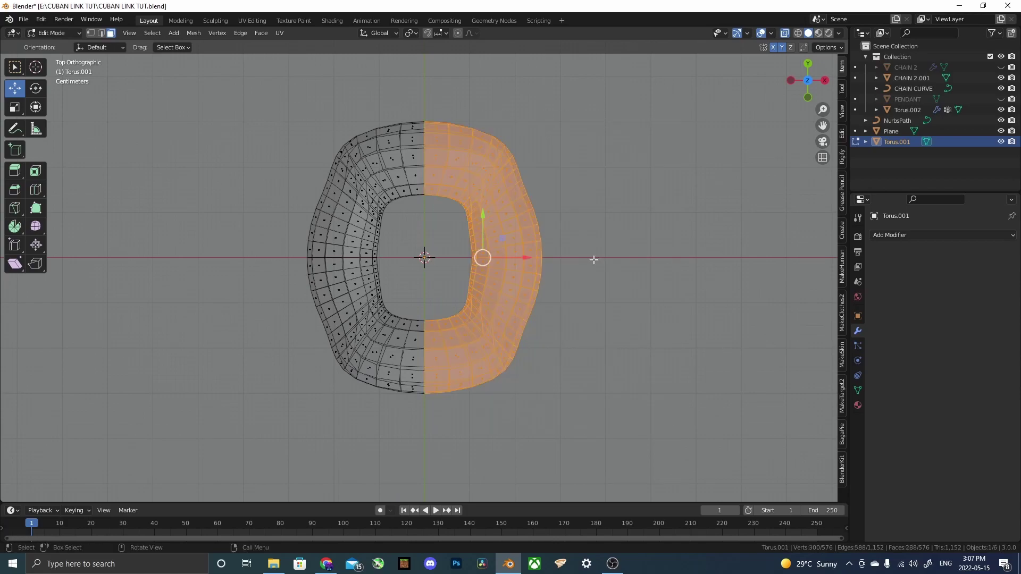
pyautogui.press('x')
pyautogui.click(572, 224)
pyautogui.press('Tab')
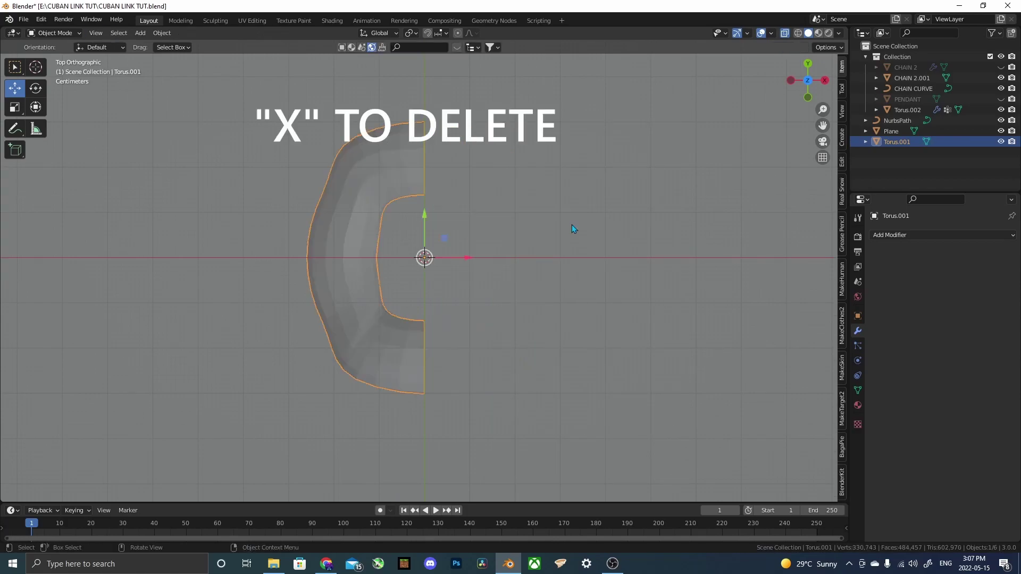
pyautogui.click(785, 33)
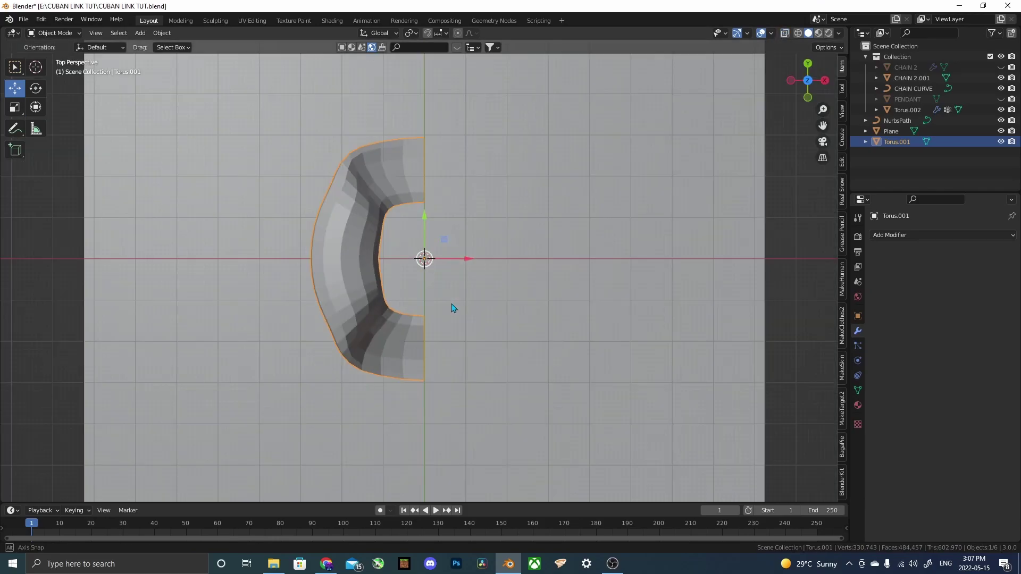
pyautogui.moveTo(451, 305); pyautogui.dragTo(449, 239, button='middle')
# Add a Mirror modifier to the half torus with Plane as its mirror object.
pyautogui.click(914, 235)
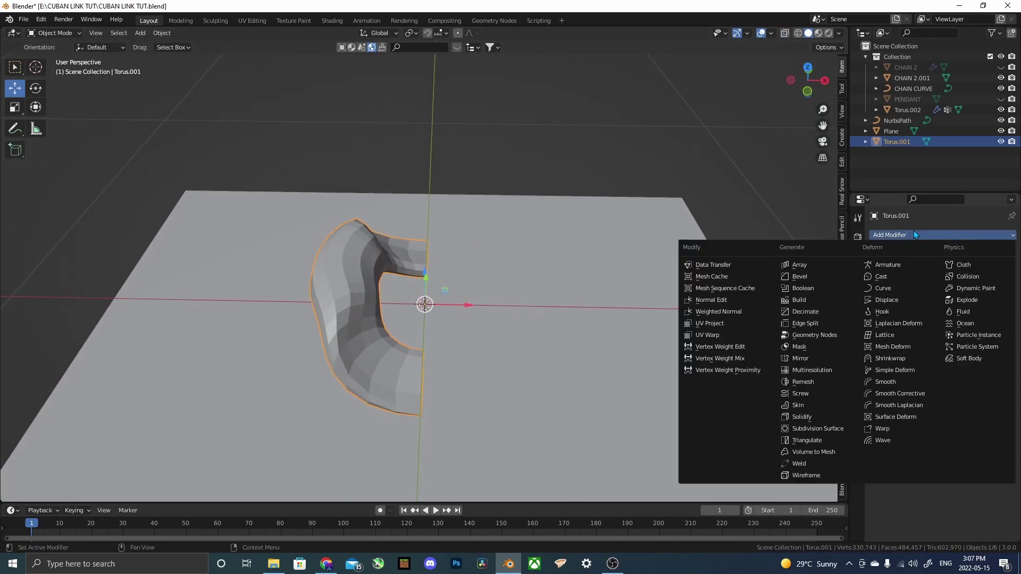
pyautogui.click(802, 359)
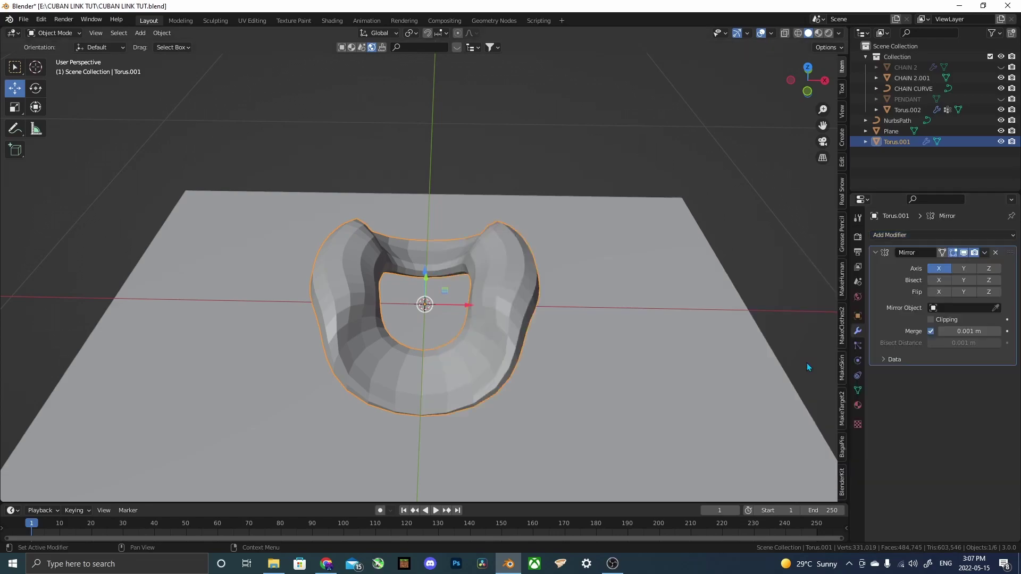
pyautogui.click(995, 308)
pyautogui.click(718, 357)
pyautogui.scroll(3, 575, 387)
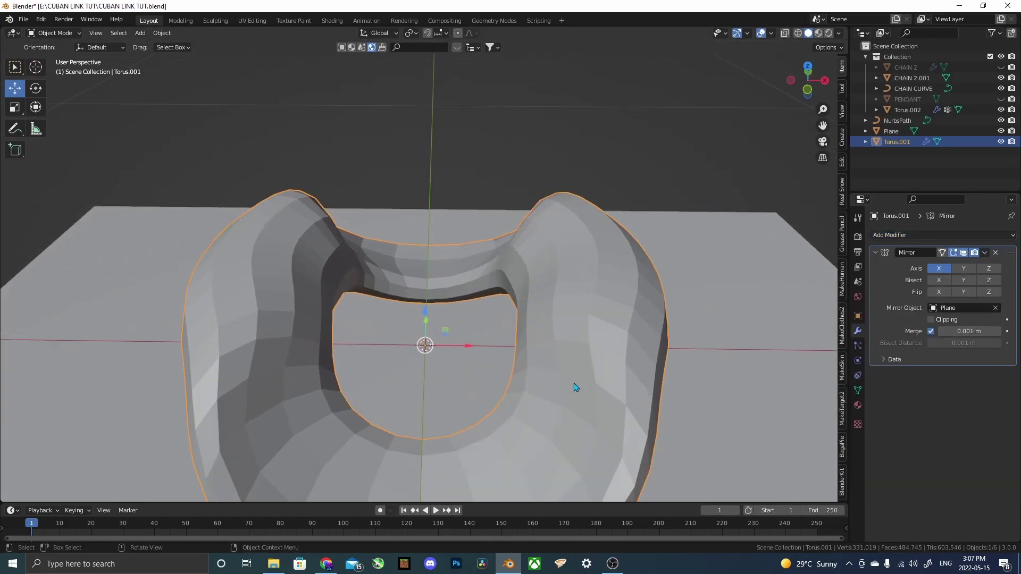
pyautogui.scroll(-4, 576, 387)
pyautogui.moveTo(565, 297); pyautogui.dragTo(303, 109, button='middle')
# Enter Edit Mode and orbit around to the torus's mirrored, bent arm.
pyautogui.press('Tab')
pyautogui.scroll(3, 451, 280)
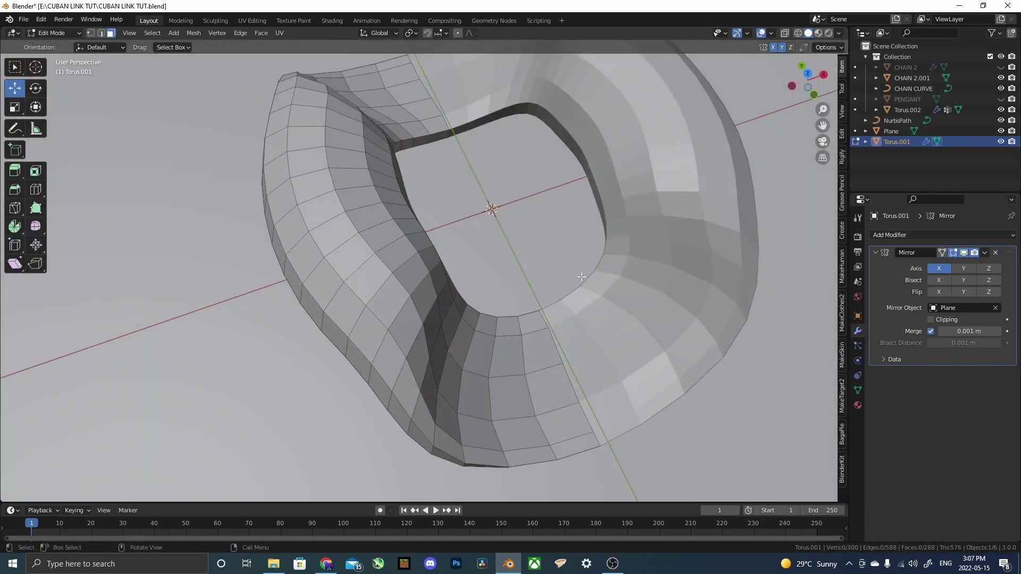
pyautogui.moveTo(581, 277); pyautogui.dragTo(651, 155, button='middle')
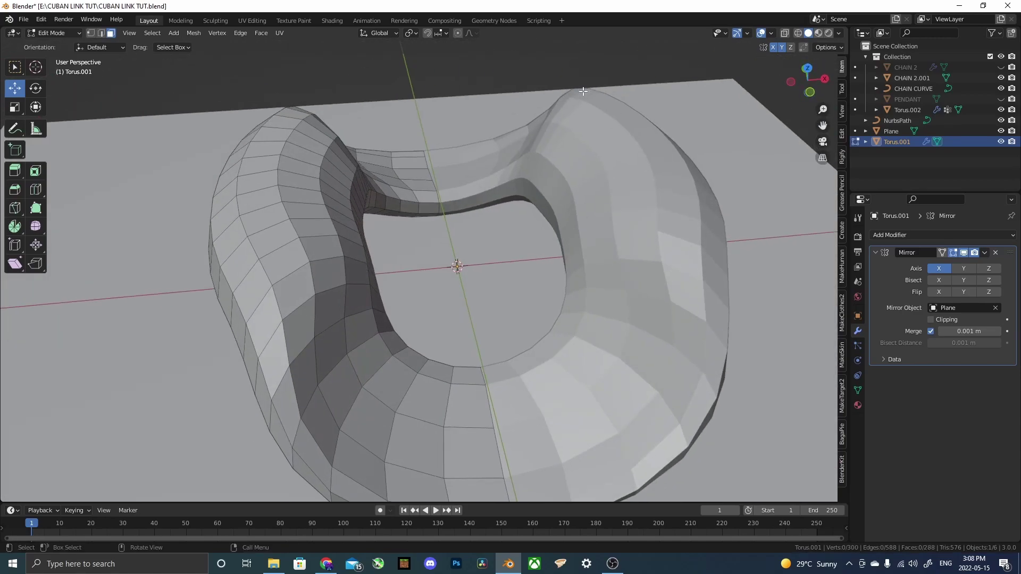
pyautogui.scroll(-3, 599, 262)
pyautogui.moveTo(595, 266); pyautogui.dragTo(624, 226, button='middle')
pyautogui.keyDown('shift'); pyautogui.moveTo(286, 218); pyautogui.dragTo(379, 239, button='middle'); pyautogui.keyUp('shift')
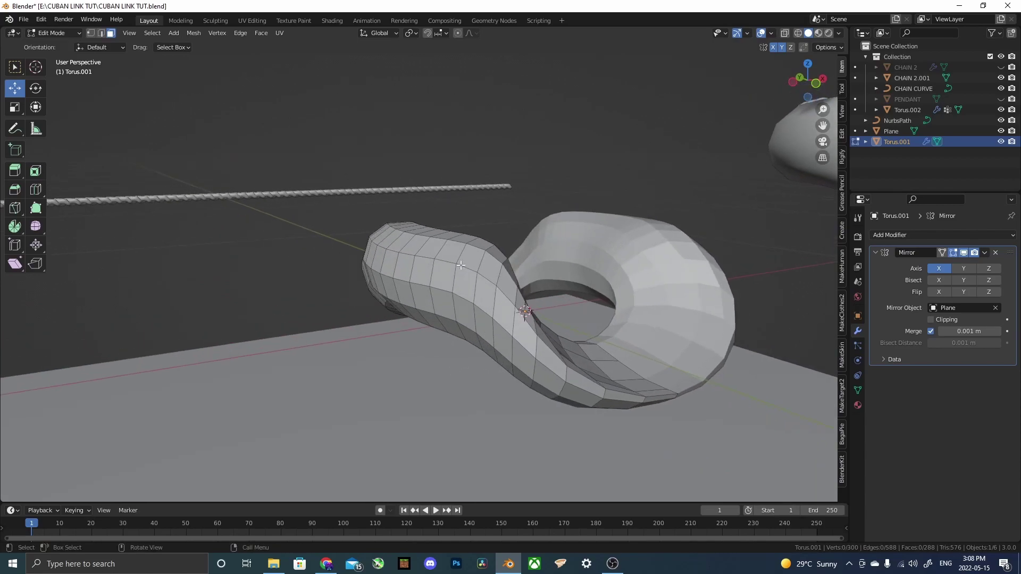
pyautogui.scroll(3, 380, 239)
pyautogui.moveTo(447, 261); pyautogui.dragTo(290, 234, button='middle')
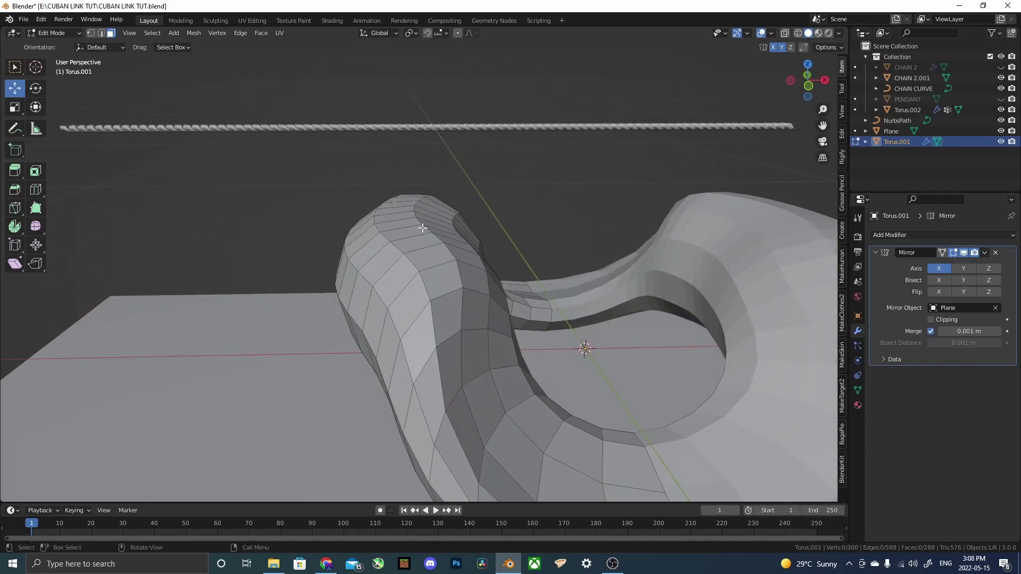
pyautogui.scroll(1, 375, 260)
pyautogui.moveTo(366, 255)
pyautogui.mouseDown(button='middle')
pyautogui.moveTo(358, 238)
pyautogui.moveTo(360, 248)
pyautogui.mouseUp(button='middle')
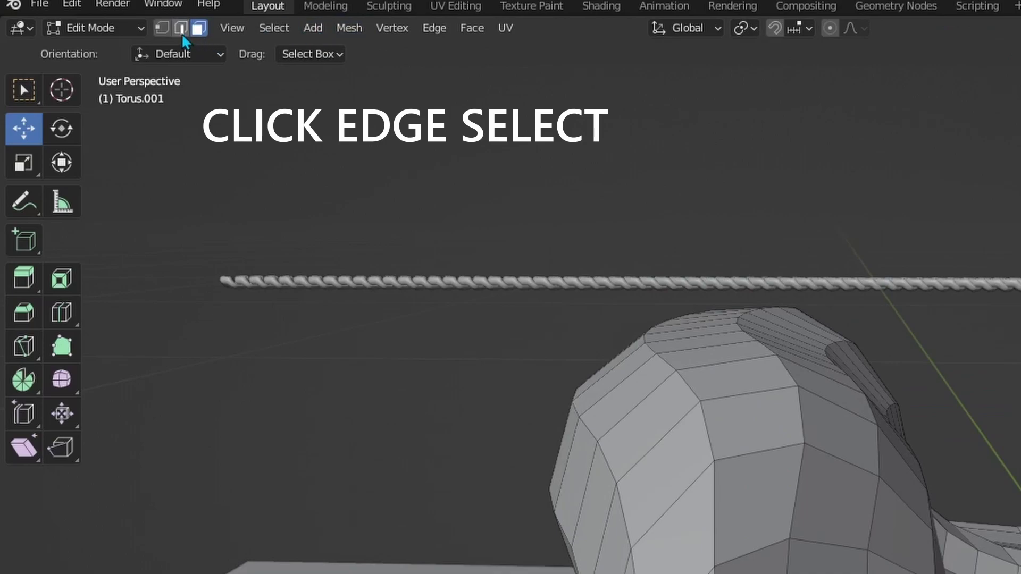
# Select the edge path across the arm's top and raise it about 0.018 m.
pyautogui.click(182, 28)
pyautogui.moveTo(710, 483); pyautogui.dragTo(793, 494, button='middle')
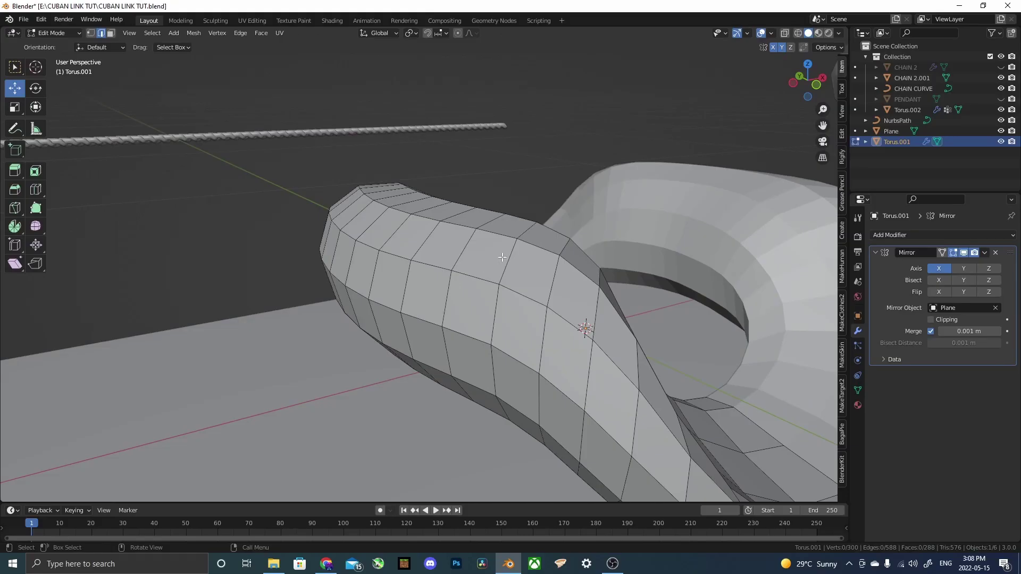
pyautogui.moveTo(477, 287); pyautogui.dragTo(580, 245, button='middle')
pyautogui.keyDown('ctrl'); pyautogui.click(348, 259); pyautogui.keyUp('ctrl')
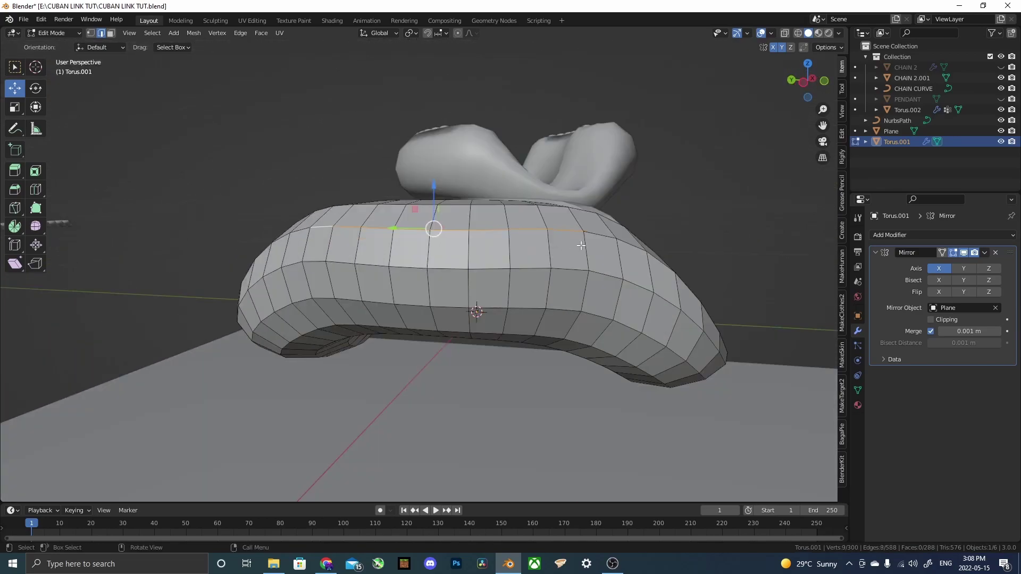
pyautogui.keyDown('ctrl'); pyautogui.click(608, 240); pyautogui.keyUp('ctrl')
pyautogui.moveTo(608, 241); pyautogui.dragTo(364, 233, button='middle')
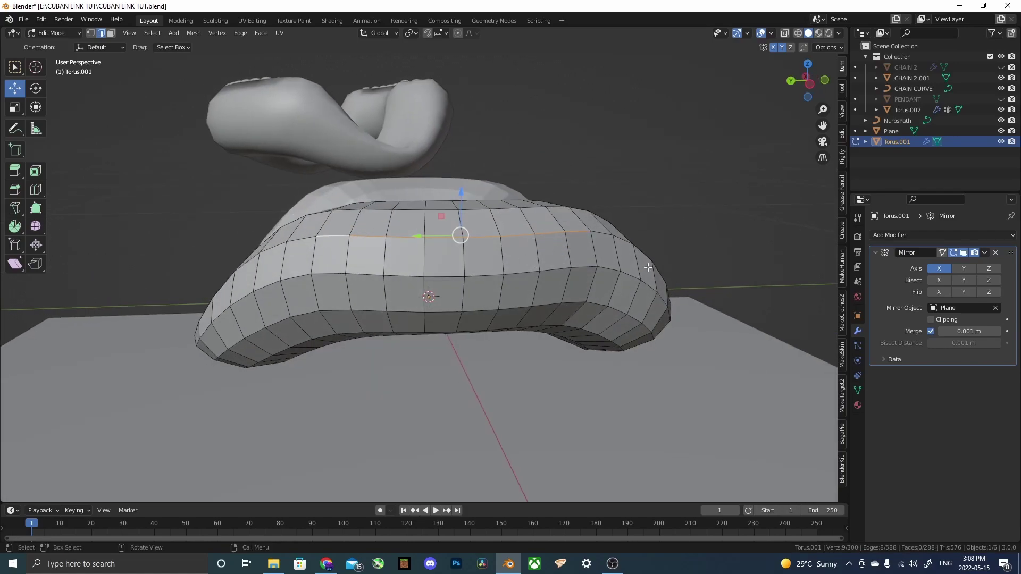
pyautogui.moveTo(648, 268); pyautogui.dragTo(495, 303, button='middle')
pyautogui.keyDown('ctrl'); pyautogui.click(501, 247); pyautogui.keyUp('ctrl')
pyautogui.keyDown('shift'); pyautogui.click(493, 300); pyautogui.keyUp('shift')
pyautogui.scroll(-1, 553, 319)
pyautogui.moveTo(574, 324); pyautogui.dragTo(590, 278, button='middle')
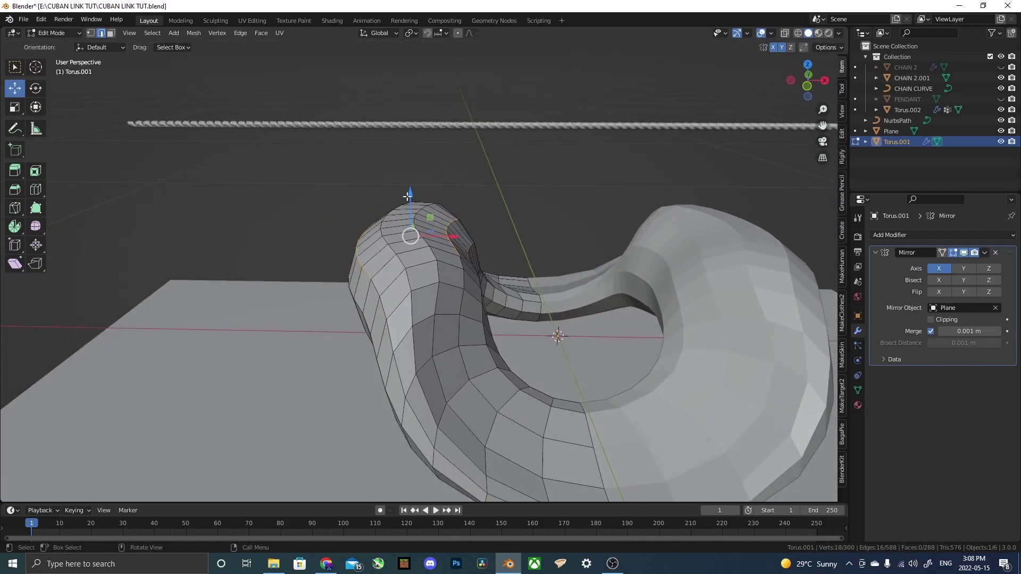
pyautogui.scroll(3, 407, 197)
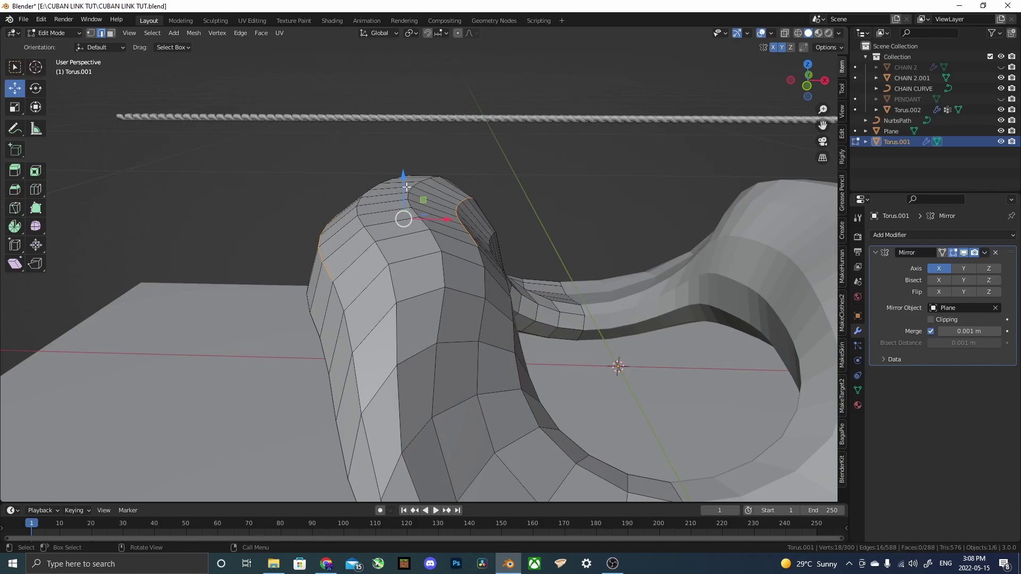
pyautogui.moveTo(406, 187); pyautogui.dragTo(404, 162)
pyautogui.moveTo(340, 197); pyautogui.dragTo(502, 231, button='middle')
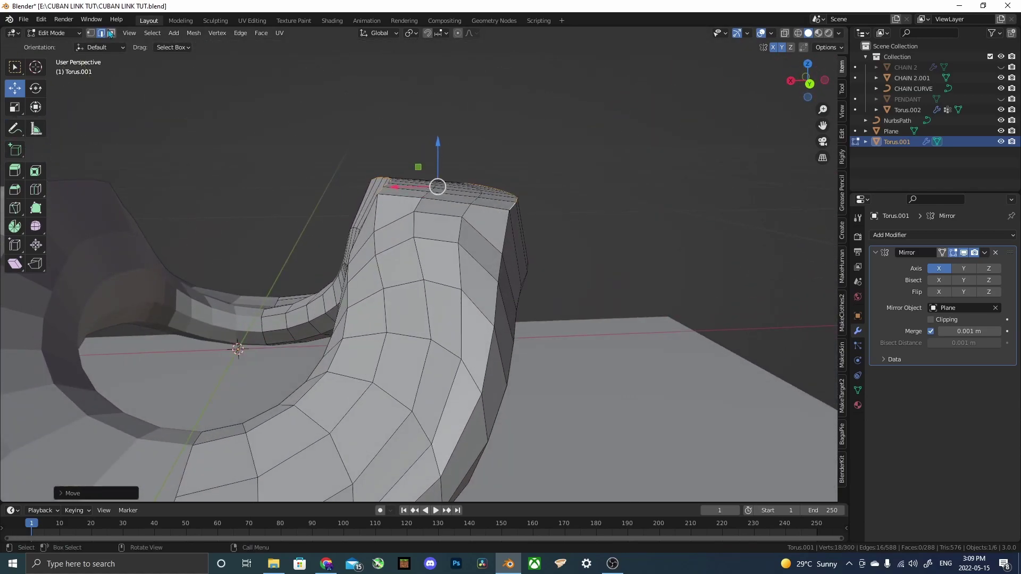
# Select the block of faces capping the torus arm in face select mode.
pyautogui.click(111, 33)
pyautogui.moveTo(415, 228); pyautogui.dragTo(425, 270, button='middle')
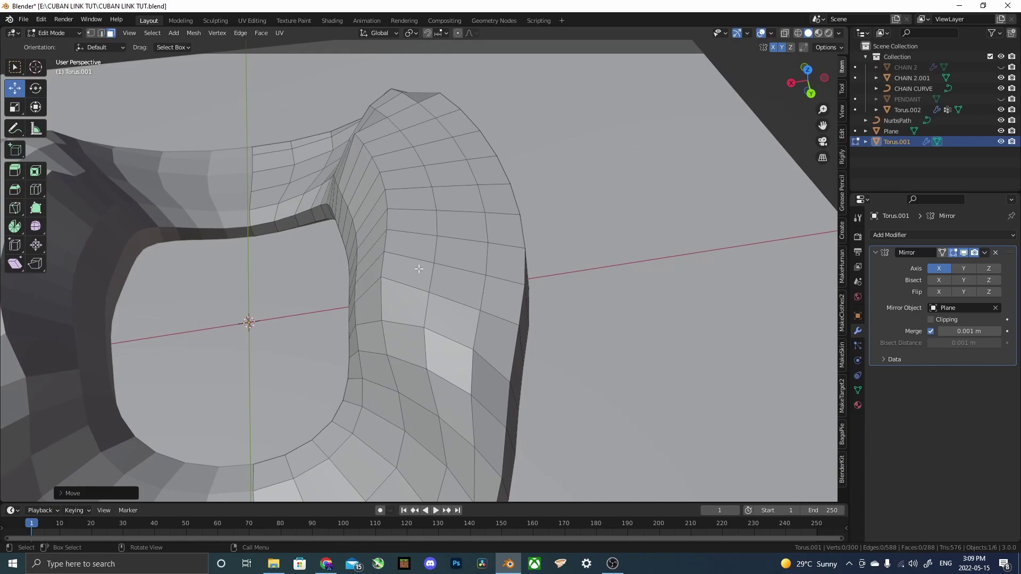
pyautogui.click(419, 269)
pyautogui.moveTo(462, 175); pyautogui.dragTo(461, 205, button='middle')
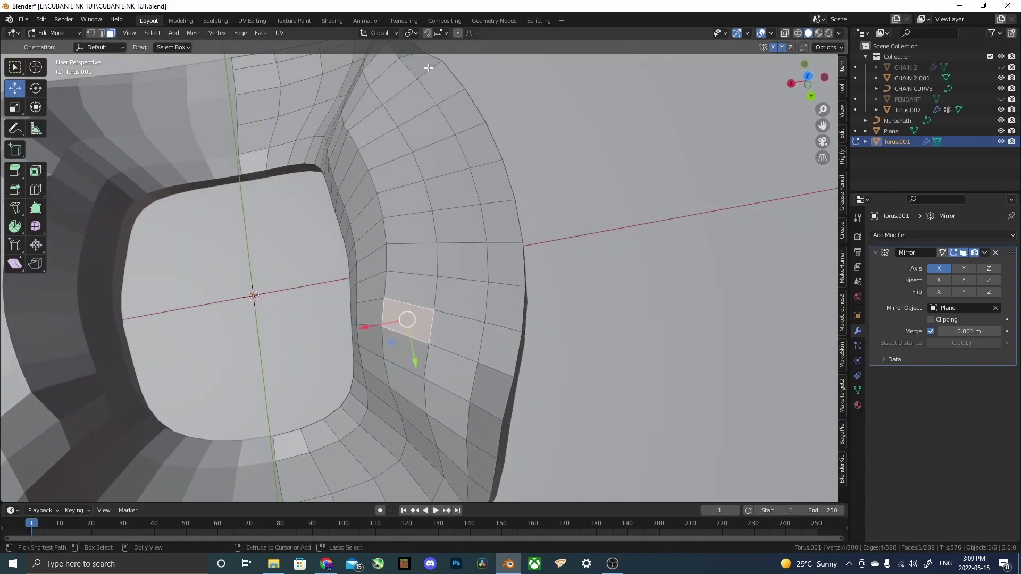
pyautogui.keyDown('ctrl'); pyautogui.keyDown('shift'); pyautogui.click(439, 82); pyautogui.keyUp('shift'); pyautogui.keyUp('ctrl')
pyautogui.moveTo(439, 82); pyautogui.dragTo(137, 217, button='middle')
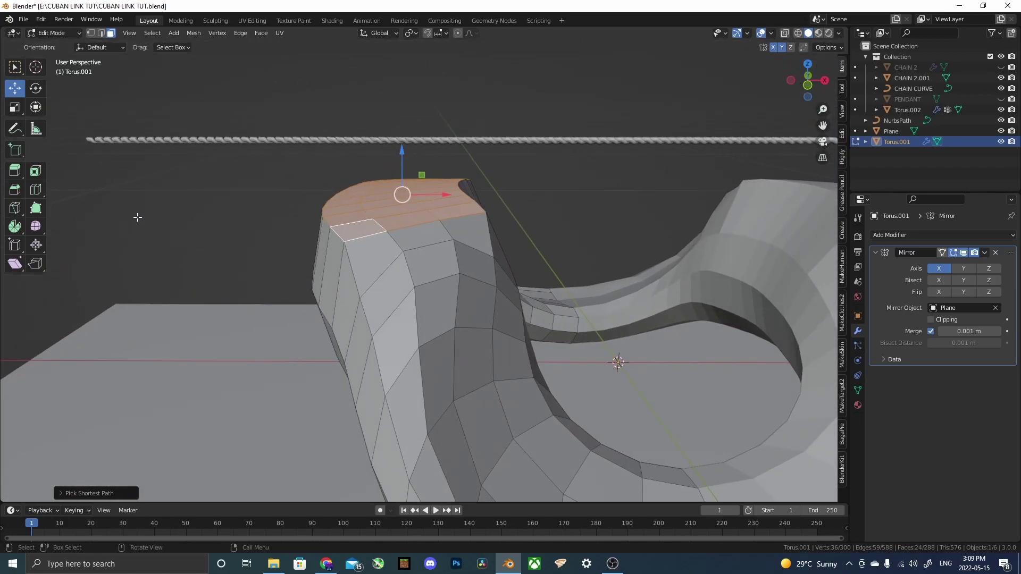
# Rotate the selected top faces slightly so they sit more level, checking in Front view.
pyautogui.click(35, 88)
pyautogui.moveTo(83, 112); pyautogui.dragTo(421, 153, button='middle')
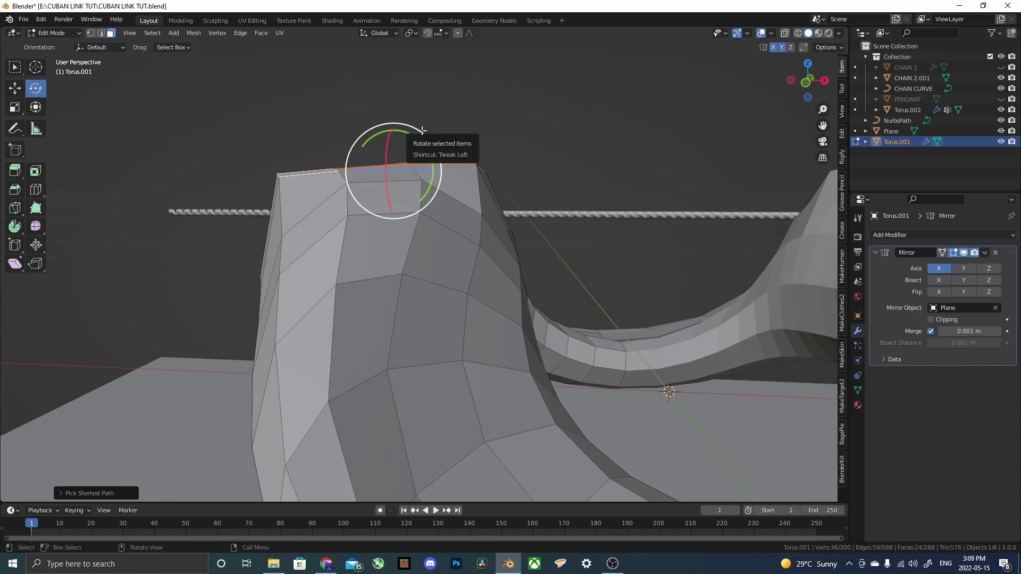
pyautogui.moveTo(424, 131); pyautogui.dragTo(426, 134)
pyautogui.moveTo(425, 135)
pyautogui.mouseDown(button='middle')
pyautogui.moveTo(433, 152)
pyautogui.moveTo(558, 137)
pyautogui.moveTo(421, 134)
pyautogui.mouseUp(button='middle')
pyautogui.moveTo(420, 133); pyautogui.dragTo(422, 134)
pyautogui.click(811, 86)
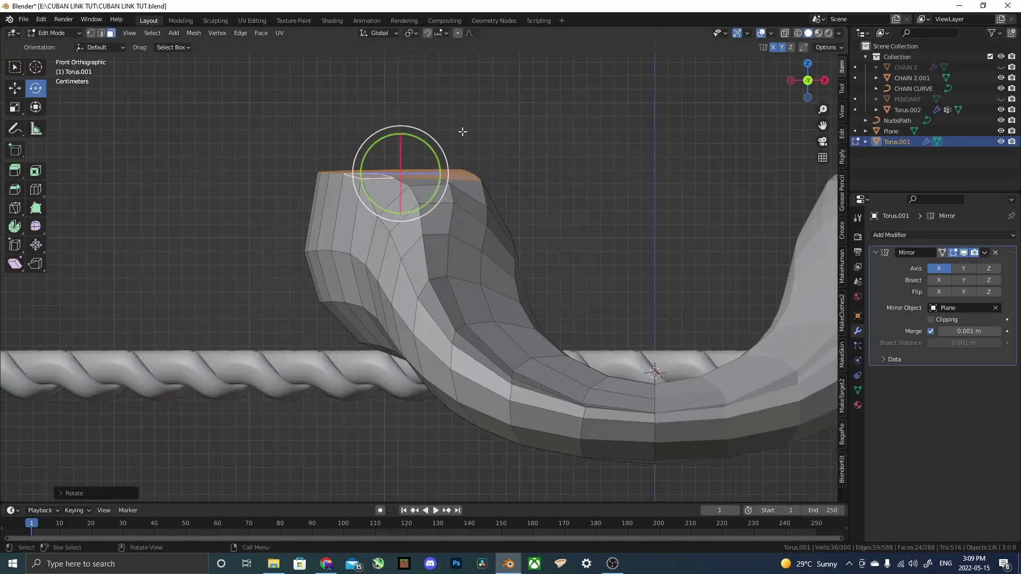
pyautogui.scroll(2, 411, 98)
pyautogui.moveTo(411, 98); pyautogui.dragTo(414, 99)
pyautogui.moveTo(414, 99); pyautogui.dragTo(447, 258, button='middle')
pyautogui.scroll(-4, 475, 155)
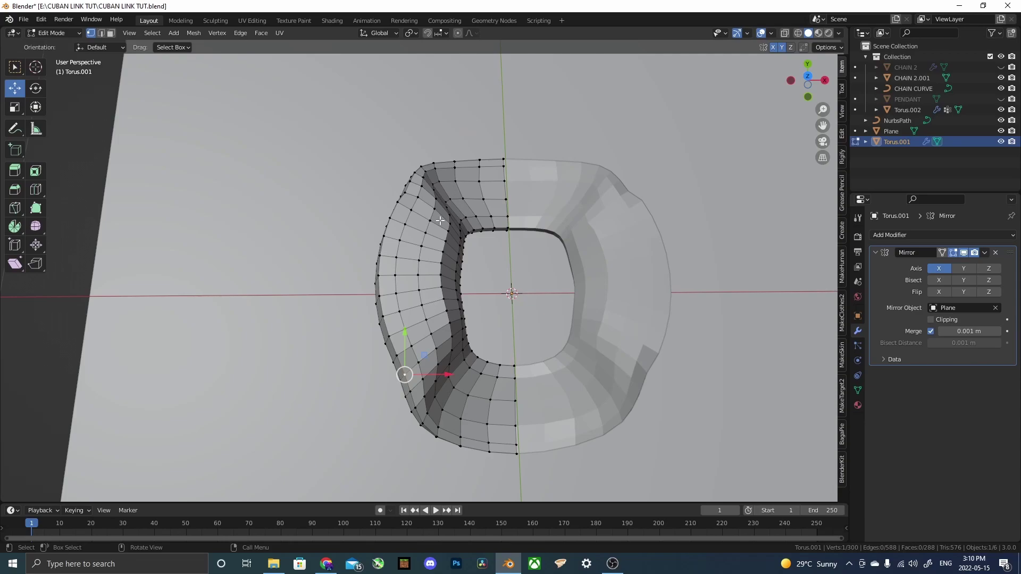
# Raise the near-side top rim vertices of the torus arm, including the left corner, along Z.
pyautogui.moveTo(445, 340); pyautogui.dragTo(377, 244, button='middle')
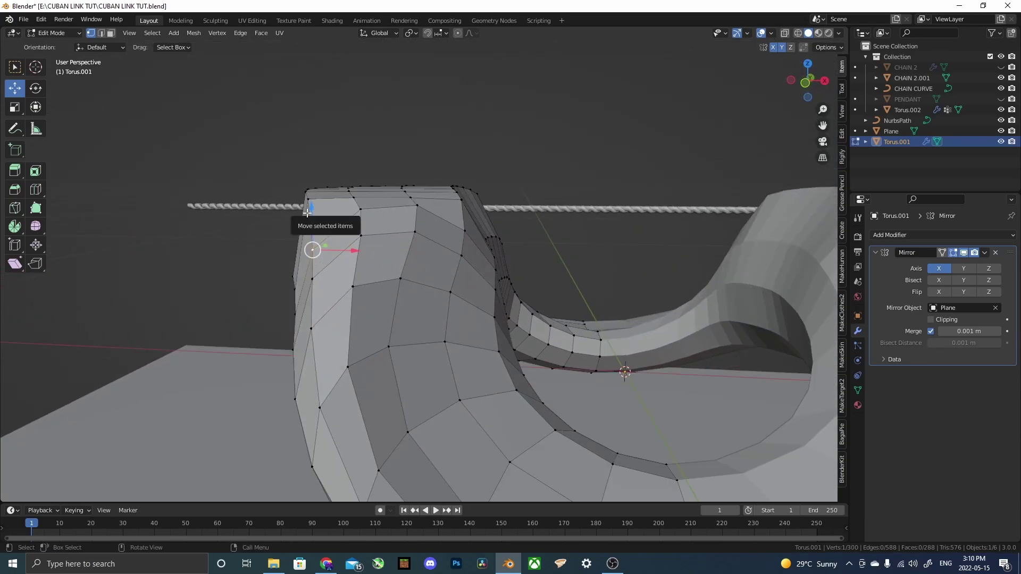
pyautogui.moveTo(317, 207); pyautogui.dragTo(317, 184)
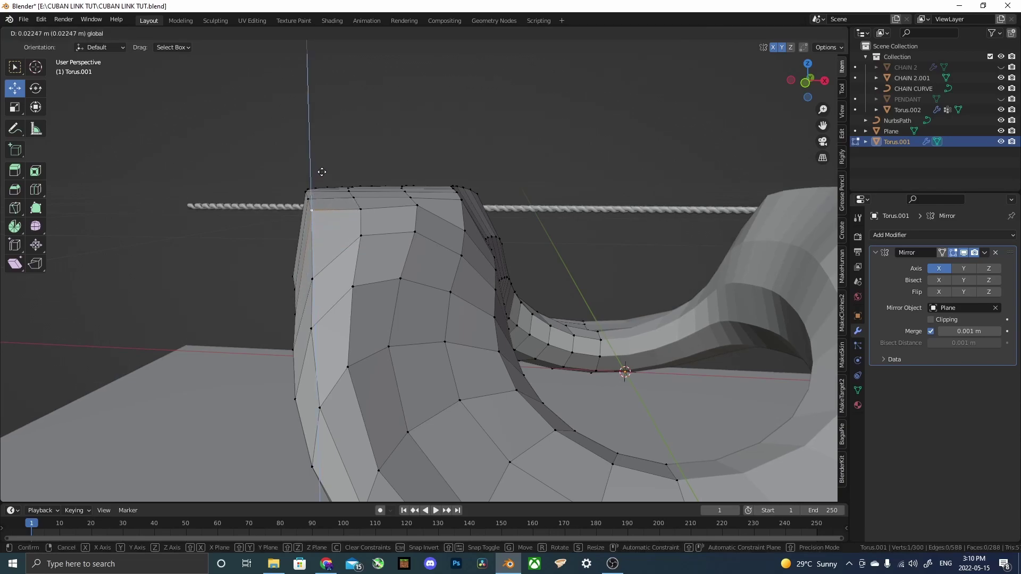
pyautogui.moveTo(322, 172); pyautogui.dragTo(322, 171)
pyautogui.scroll(3, 378, 261)
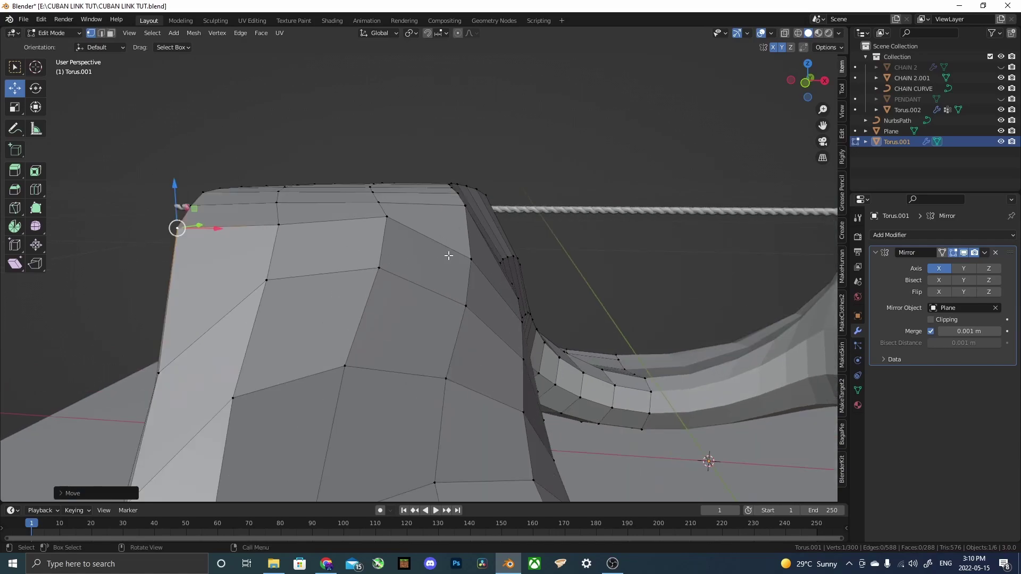
pyautogui.click(469, 258)
pyautogui.scroll(-1, 468, 257)
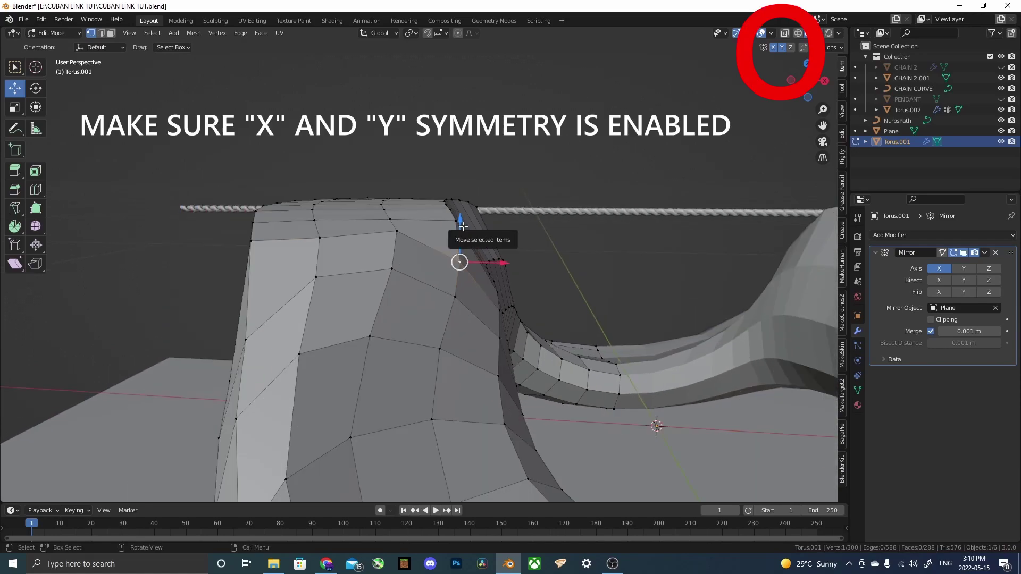
pyautogui.moveTo(464, 228); pyautogui.dragTo(460, 194)
pyautogui.click(320, 238)
pyautogui.moveTo(322, 212); pyautogui.dragTo(321, 203)
pyautogui.click(251, 241)
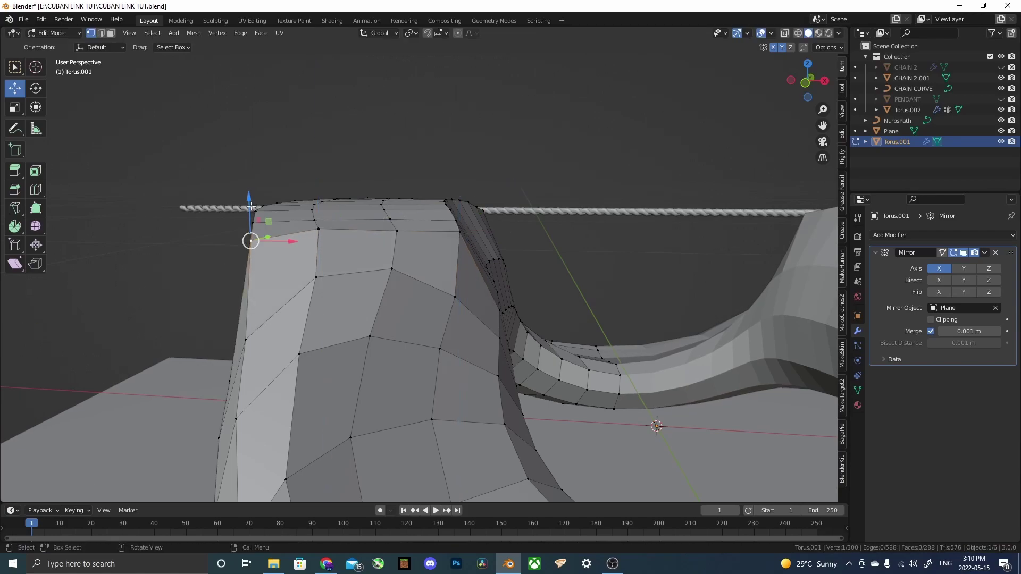
pyautogui.moveTo(251, 202); pyautogui.dragTo(250, 193)
pyautogui.click(460, 231)
pyautogui.moveTo(459, 191); pyautogui.dragTo(454, 190)
pyautogui.click(397, 231)
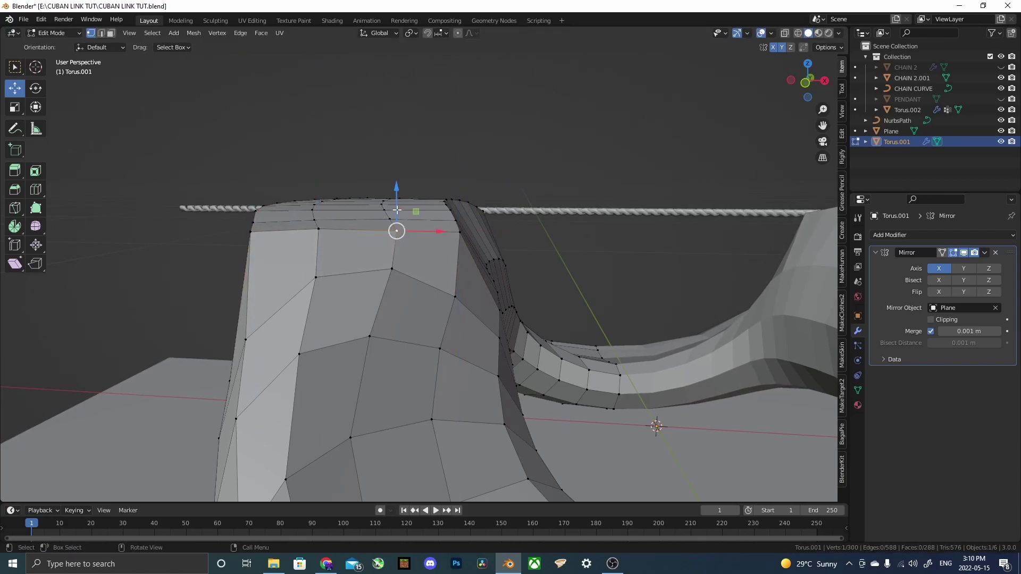
pyautogui.moveTo(397, 208); pyautogui.dragTo(396, 205)
# Lift the corner and far-side top rim vertices on the opposite side of the arm.
pyautogui.moveTo(713, 183); pyautogui.dragTo(492, 181, button='middle')
pyautogui.click(381, 217)
pyautogui.moveTo(385, 185); pyautogui.dragTo(385, 180)
pyautogui.moveTo(494, 175); pyautogui.dragTo(602, 173, button='middle')
pyautogui.click(567, 203)
pyautogui.moveTo(567, 168); pyautogui.dragTo(623, 171)
pyautogui.click(623, 212)
pyautogui.moveTo(609, 175); pyautogui.dragTo(372, 215, button='middle')
pyautogui.click(452, 209)
pyautogui.click(200, 210)
pyautogui.moveTo(201, 176); pyautogui.dragTo(201, 169)
# Raise the remaining front top vertices until the rim height looks even.
pyautogui.moveTo(106, 170); pyautogui.dragTo(105, 163)
pyautogui.moveTo(175, 176); pyautogui.dragTo(319, 197, button='middle')
pyautogui.click(516, 231)
pyautogui.moveTo(517, 206); pyautogui.dragTo(517, 192)
pyautogui.click(367, 224)
pyautogui.moveTo(366, 189); pyautogui.dragTo(367, 179)
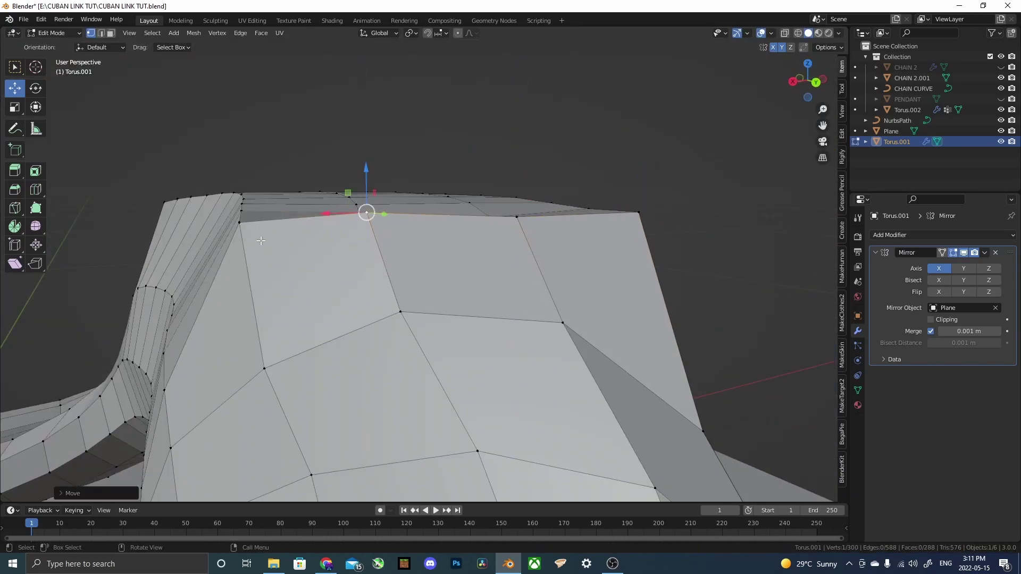
pyautogui.click(241, 223)
pyautogui.moveTo(240, 188); pyautogui.dragTo(240, 178)
pyautogui.moveTo(404, 196); pyautogui.dragTo(540, 202, button='middle')
pyautogui.click(518, 202)
pyautogui.moveTo(522, 178); pyautogui.dragTo(515, 165)
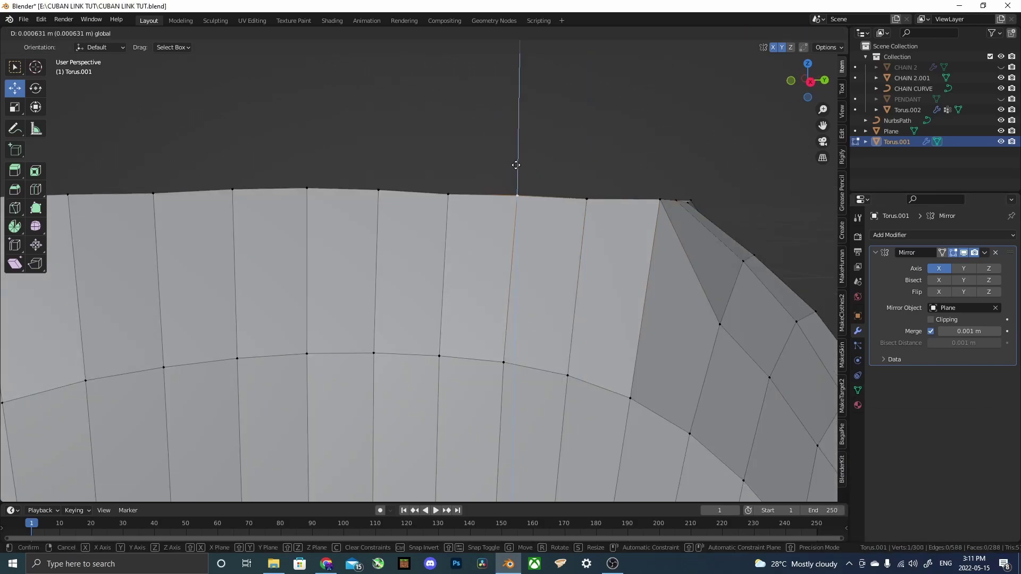
pyautogui.click(364, 240)
pyautogui.moveTo(513, 170); pyautogui.dragTo(367, 204, button='middle')
pyautogui.moveTo(347, 181); pyautogui.dragTo(347, 177)
pyautogui.click(518, 226)
pyautogui.moveTo(518, 192); pyautogui.dragTo(517, 187)
pyautogui.moveTo(514, 197); pyautogui.dragTo(264, 166, button='middle')
# Fine-tune a vertex's height with G Z, then leave Edit Mode.
pyautogui.press('g')
pyautogui.press('z')
pyautogui.moveTo(265, 167); pyautogui.dragTo(264, 168)
pyautogui.scroll(-4, 276, 173)
pyautogui.moveTo(353, 194); pyautogui.dragTo(366, 222, button='middle')
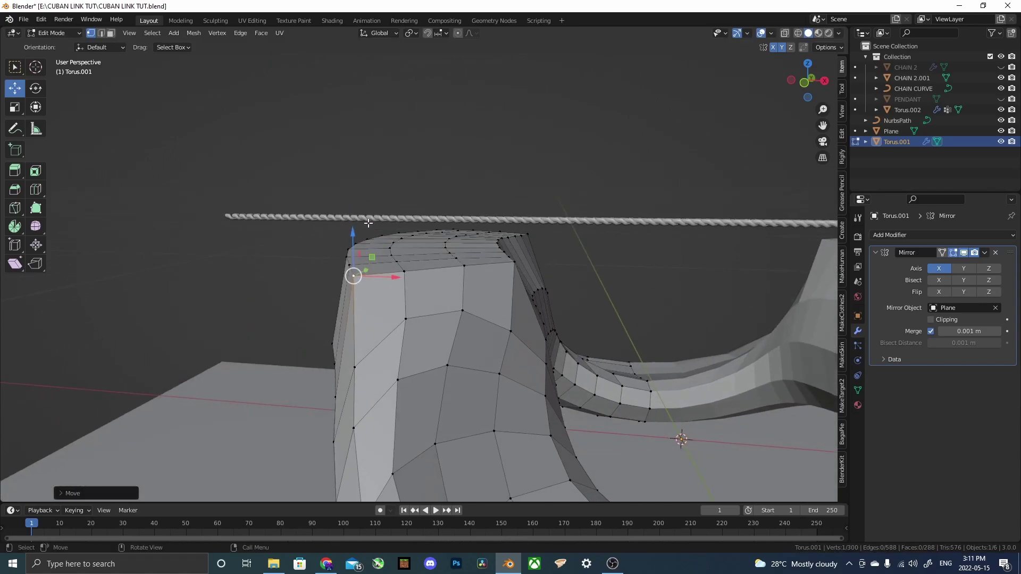
pyautogui.press('Tab')
pyautogui.moveTo(479, 177); pyautogui.dragTo(473, 390, button='middle')
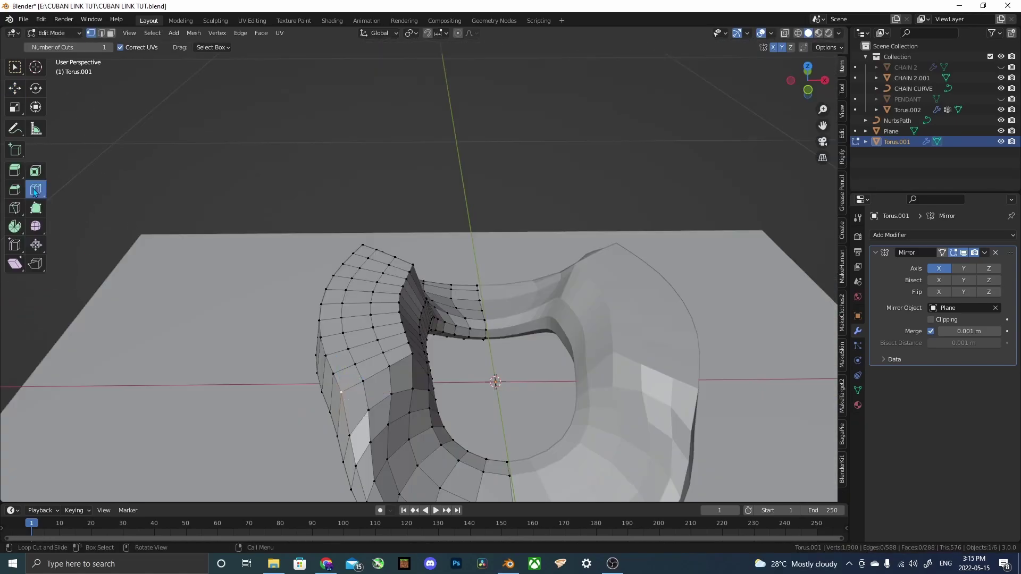
# Add five edge loops near the outer edge of the link's left half, bringing it to 432 vertices.
pyautogui.click(36, 189)
pyautogui.moveTo(404, 266); pyautogui.dragTo(360, 194, button='middle')
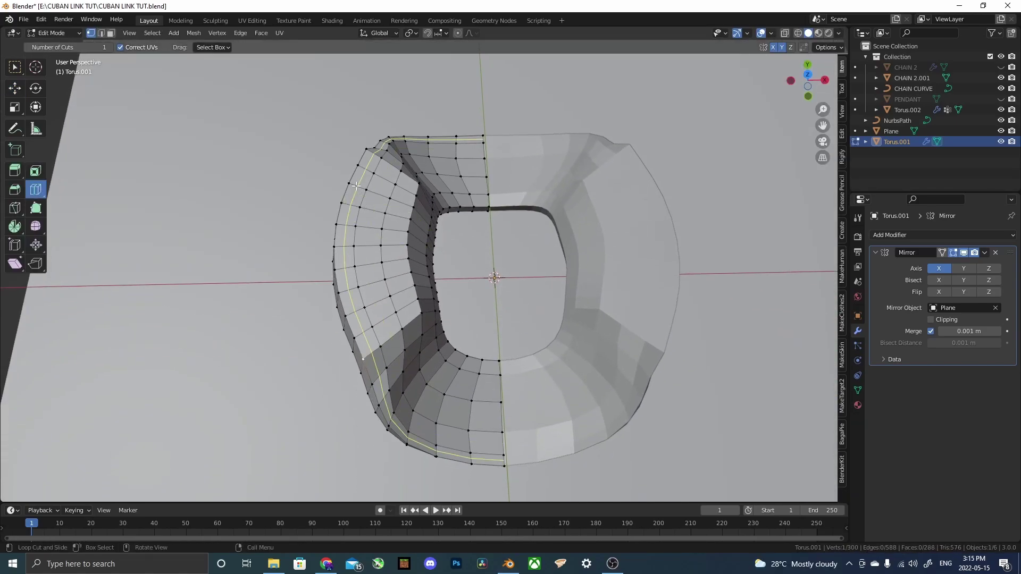
pyautogui.click(408, 191)
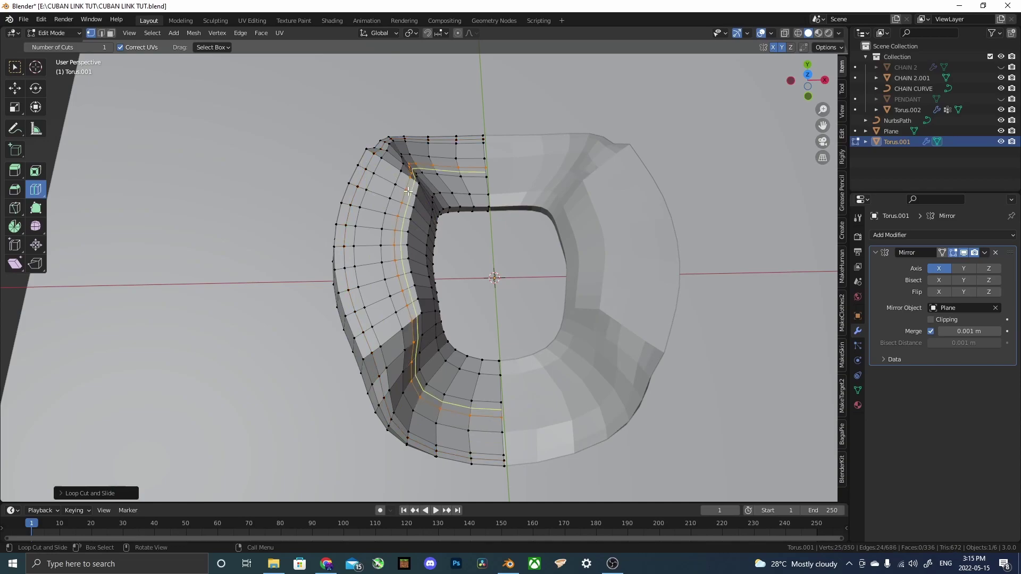
pyautogui.click(412, 190)
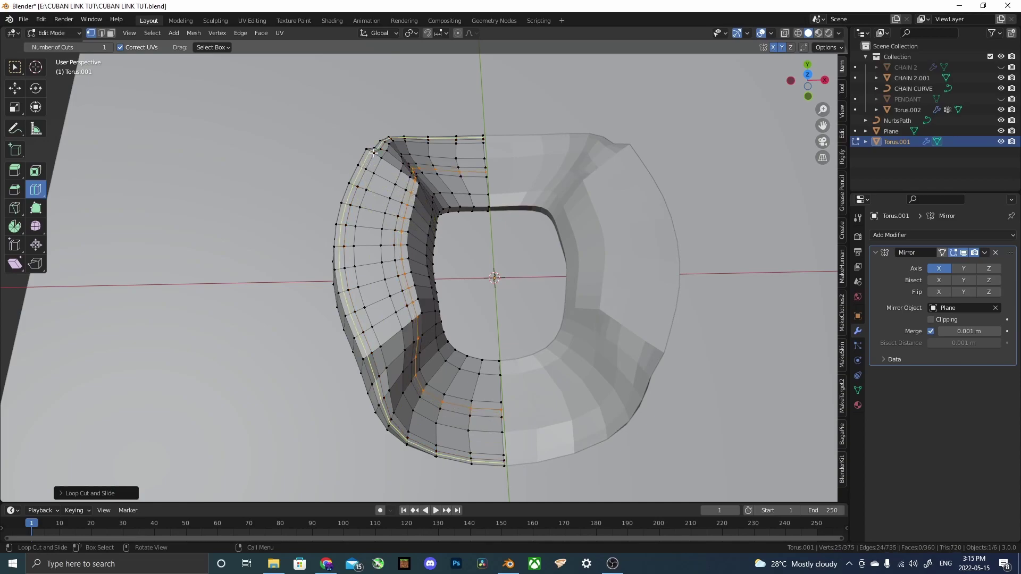
pyautogui.click(373, 152)
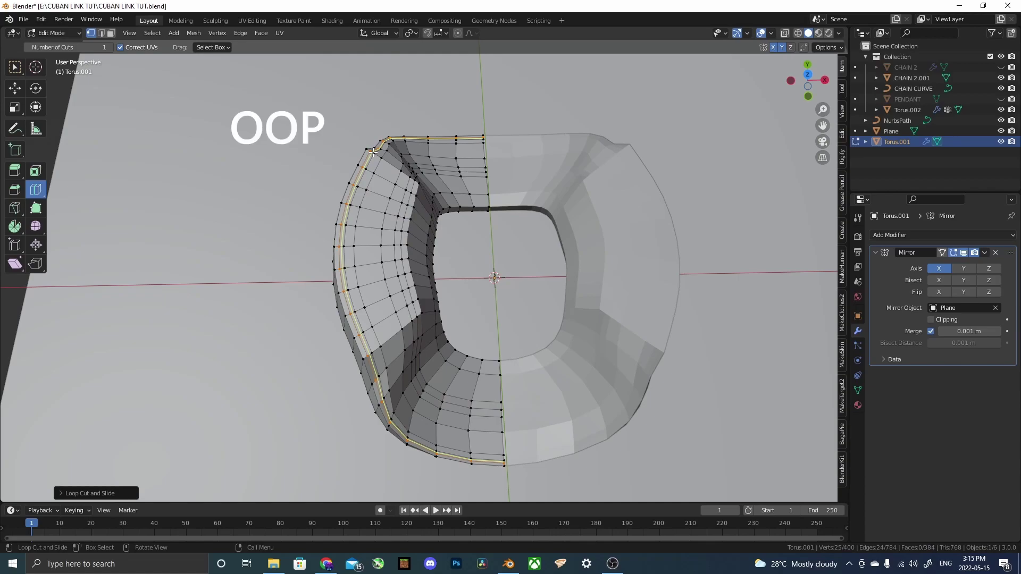
pyautogui.click(381, 158)
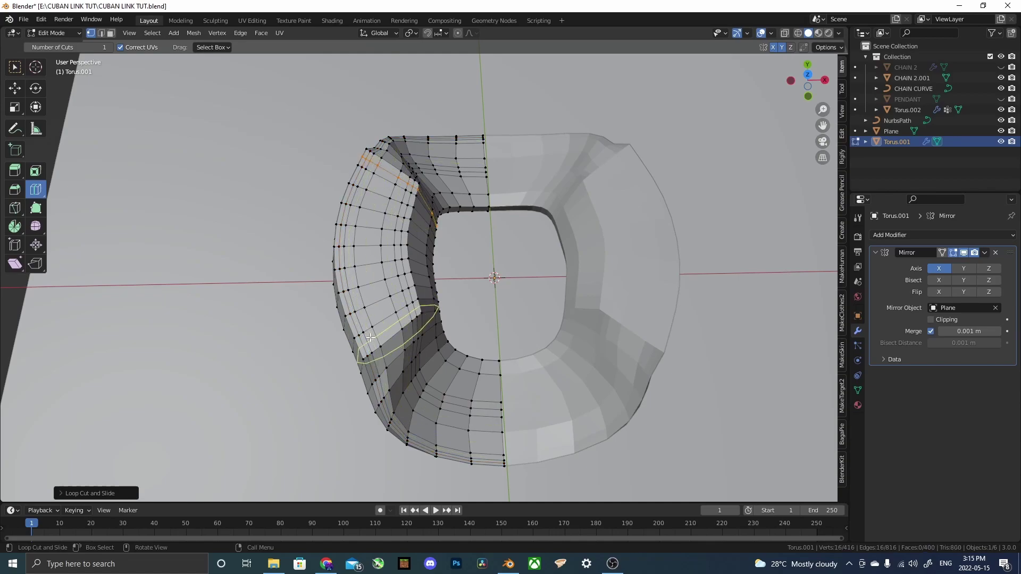
pyautogui.click(400, 331)
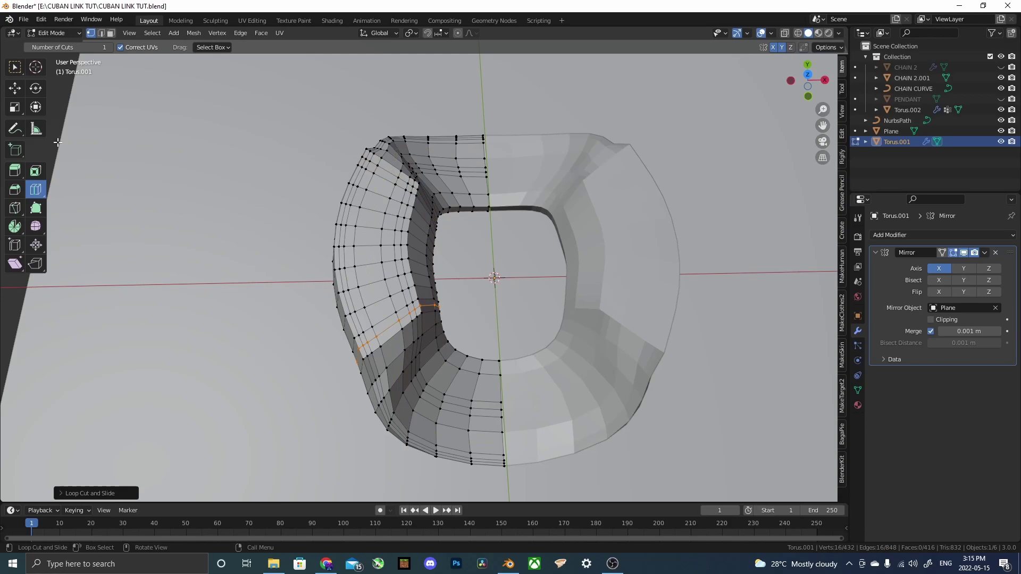
pyautogui.click(14, 88)
# Select the top face patch and extrude it inward along normals about 0.057 m into a groove.
pyautogui.click(110, 33)
pyautogui.scroll(2, 352, 366)
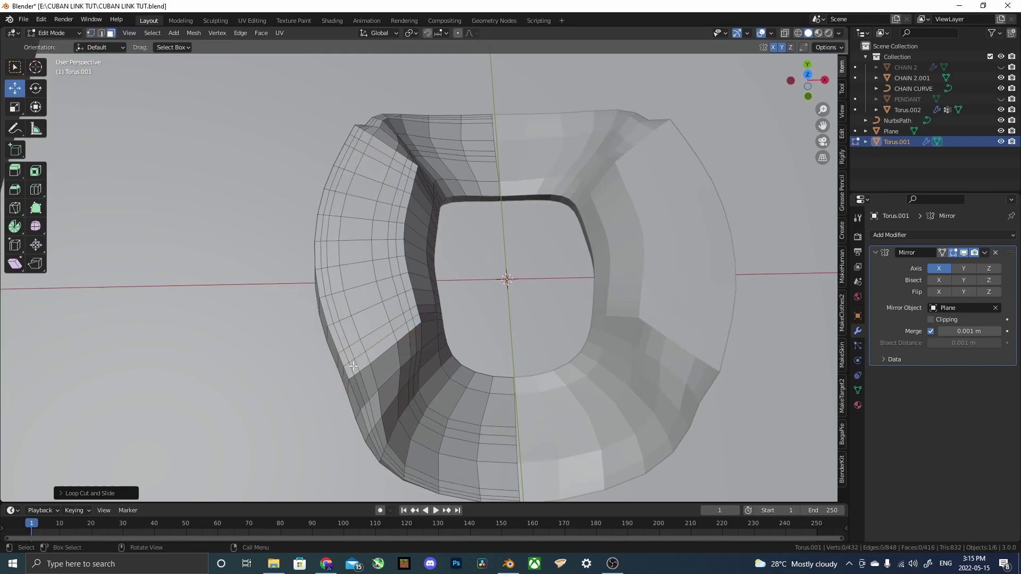
pyautogui.click(350, 357)
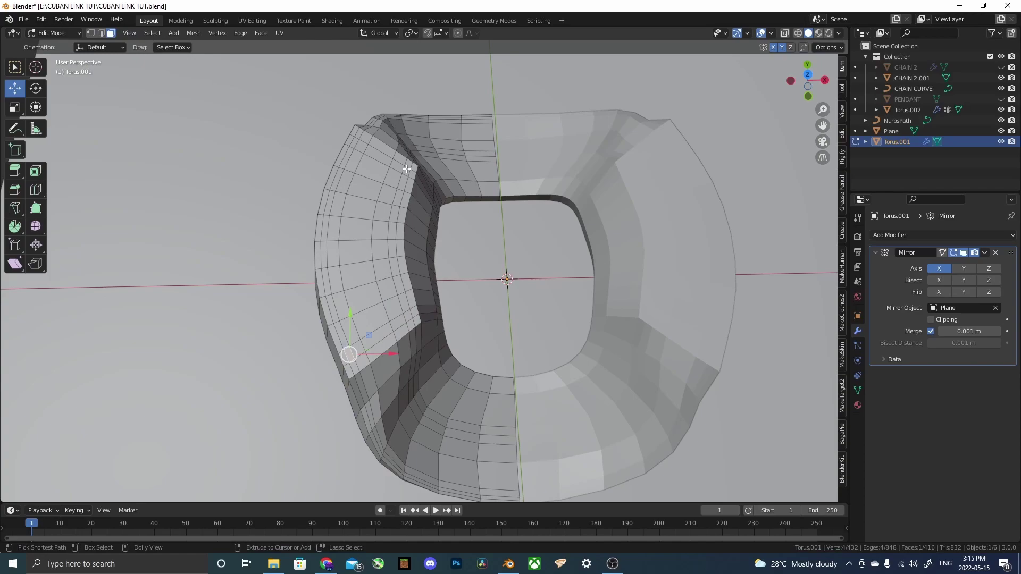
pyautogui.keyDown('ctrl'); pyautogui.keyDown('shift'); pyautogui.click(405, 174); pyautogui.keyUp('shift'); pyautogui.keyUp('ctrl')
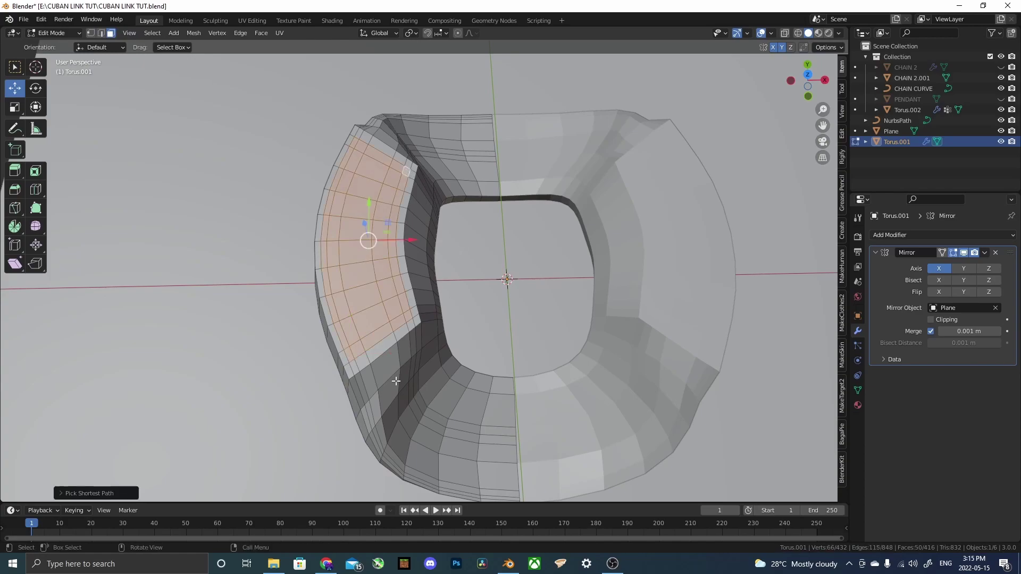
pyautogui.moveTo(420, 183); pyautogui.dragTo(444, 221, button='middle')
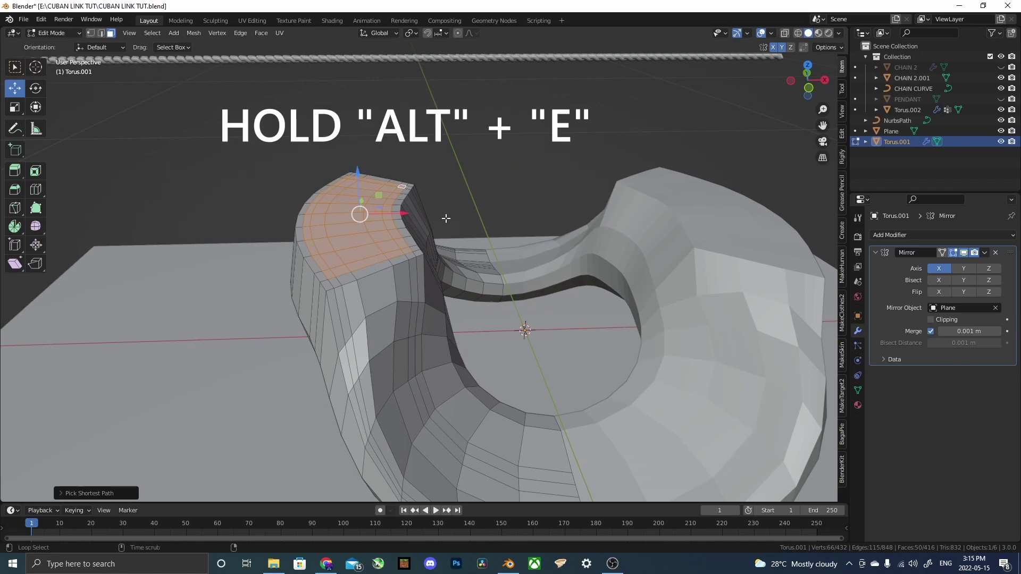
pyautogui.hotkey('alt', 'e')
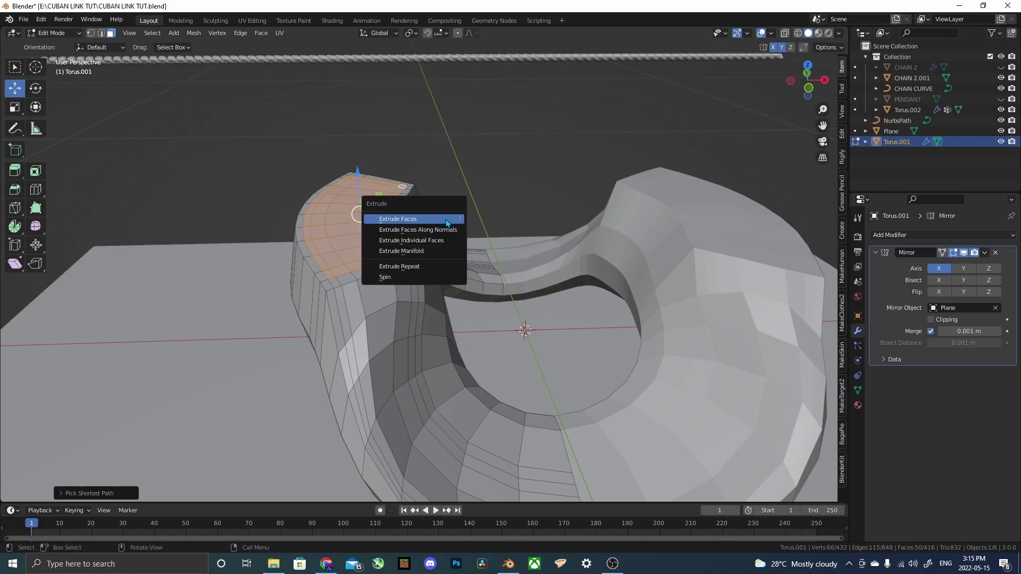
pyautogui.click(434, 235)
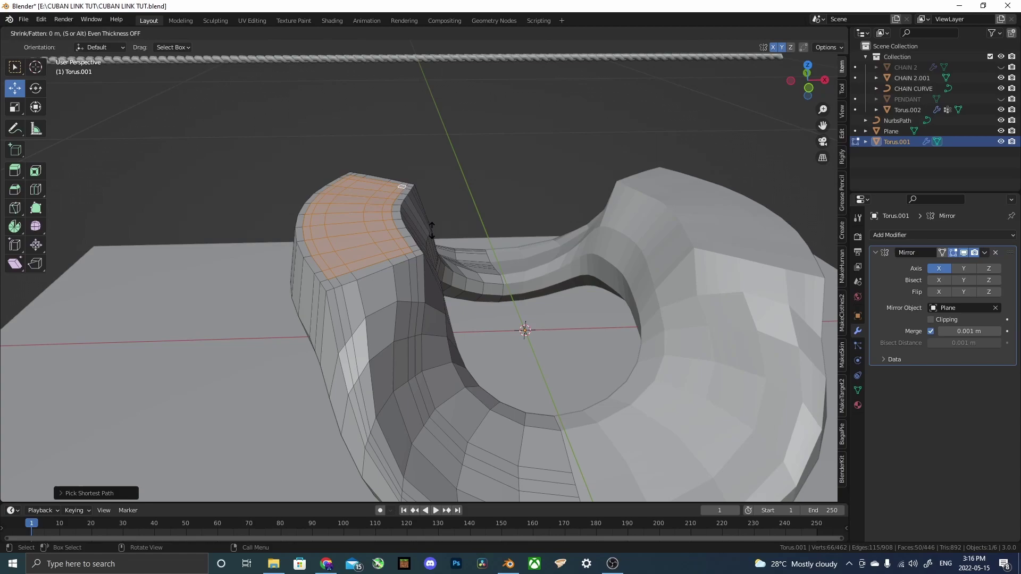
pyautogui.click(439, 204)
# Return to Object Mode, deselect the link, and save the file.
pyautogui.press('Tab')
pyautogui.click(441, 141)
pyautogui.scroll(-3, 446, 160)
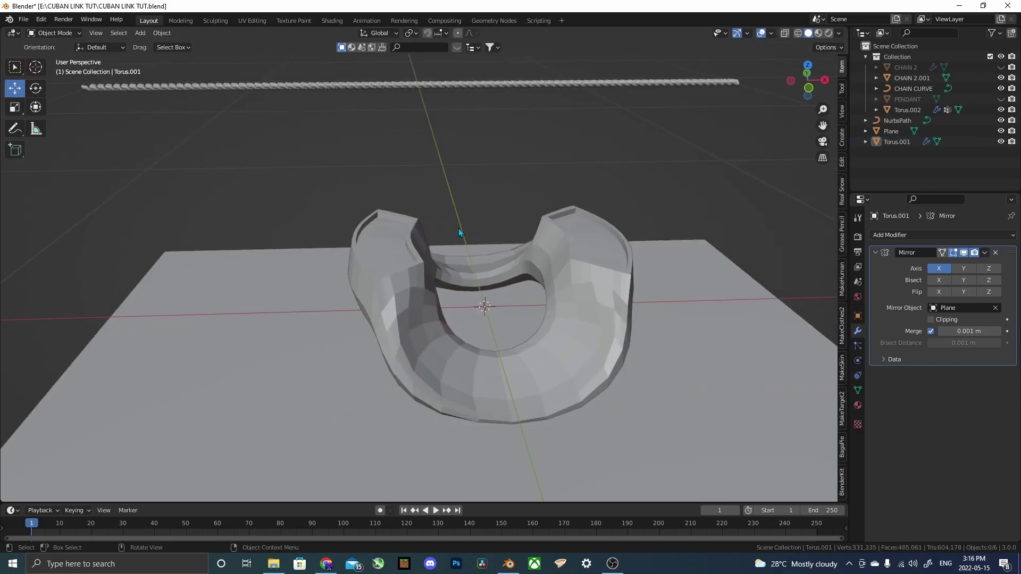
pyautogui.moveTo(459, 230)
pyautogui.mouseDown(button='middle')
pyautogui.moveTo(350, 258)
pyautogui.moveTo(321, 225)
pyautogui.moveTo(404, 217)
pyautogui.moveTo(474, 228)
pyautogui.moveTo(455, 213)
pyautogui.moveTo(461, 260)
pyautogui.moveTo(452, 232)
pyautogui.mouseUp(button='middle')
pyautogui.hotkey('ctrl', 's')
# Look for Diamonds in the Add Mesh menu, then open Edit > Preferences.
pyautogui.scroll(3, 427, 256)
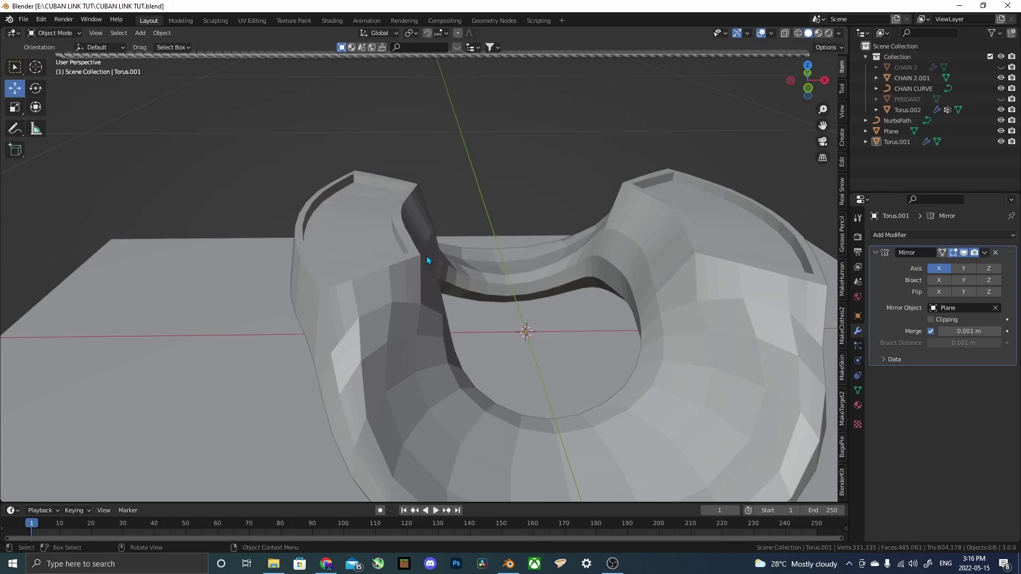
pyautogui.hotkey('shift', 'a')
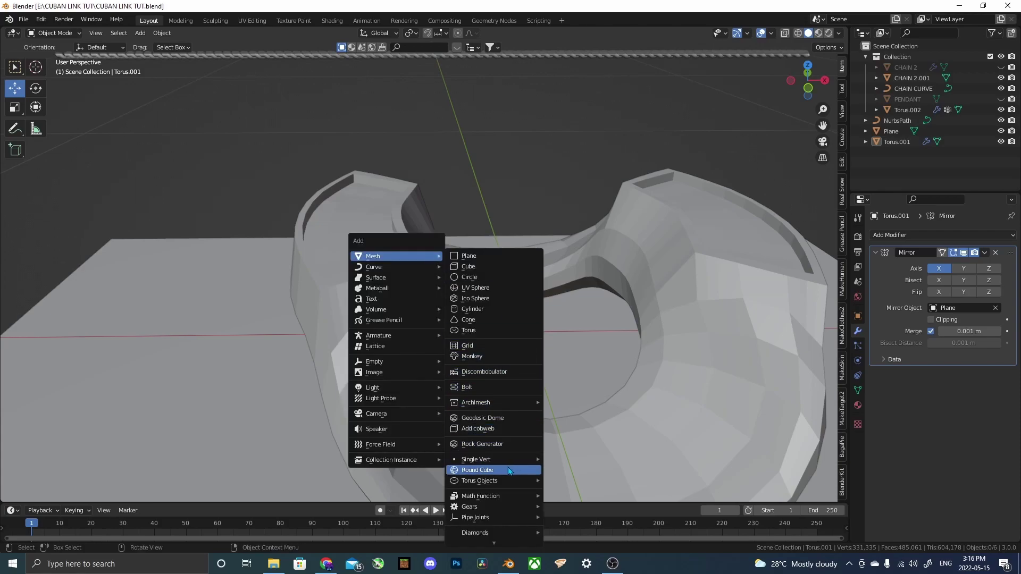
pyautogui.moveTo(488, 532)
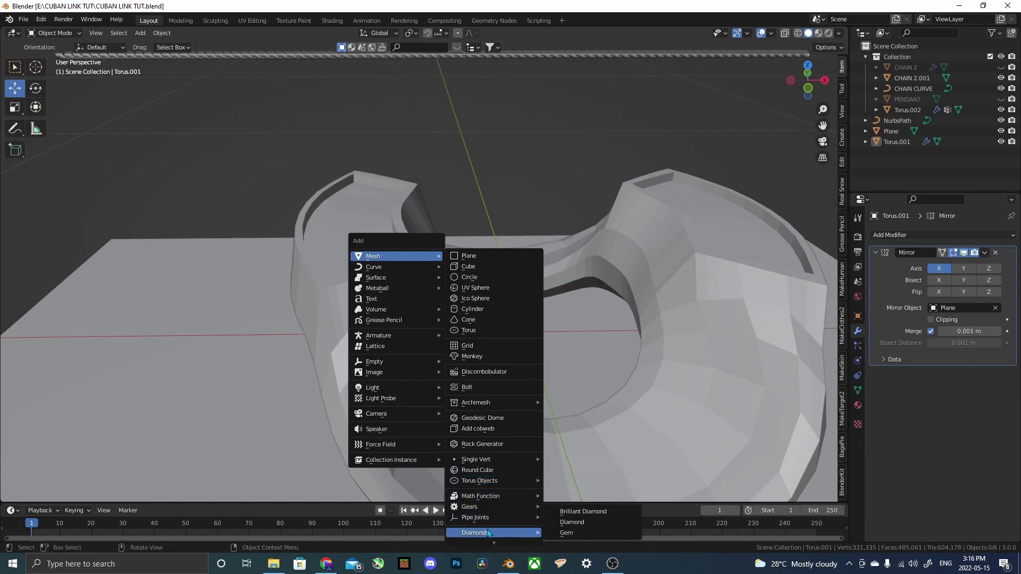
pyautogui.click(37, 20)
pyautogui.click(88, 172)
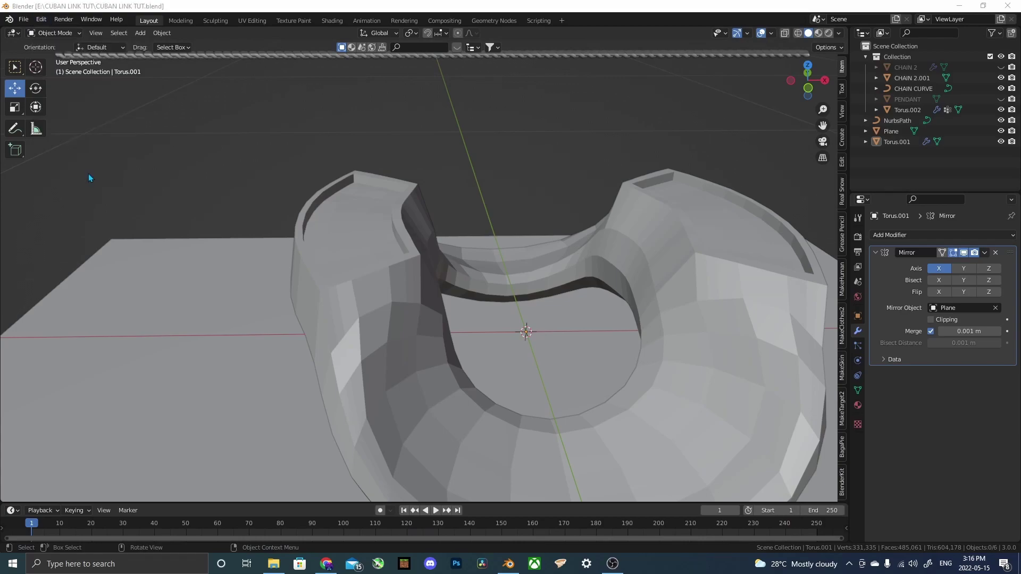
# Search the add-ons for 'EXTRA' to verify both Extra Objects add-ons are enabled, then close Preferences.
pyautogui.click(45, 132)
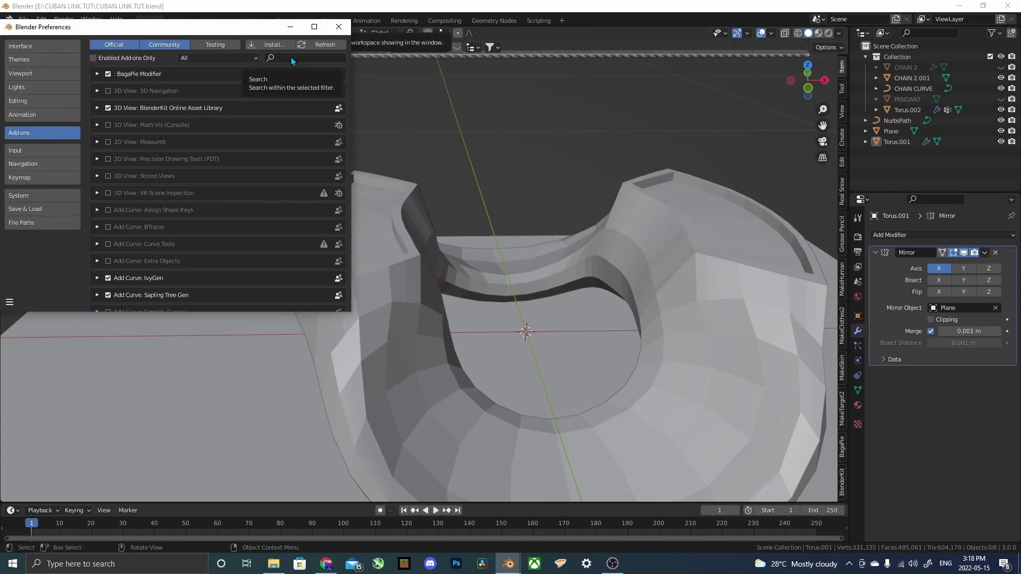
pyautogui.click(291, 57)
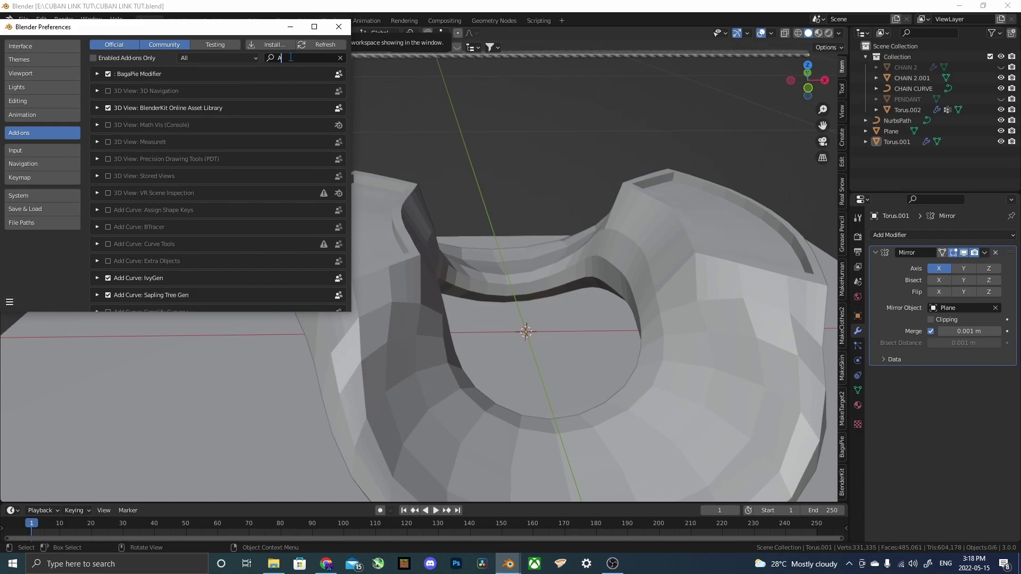
pyautogui.write('EXTRA')
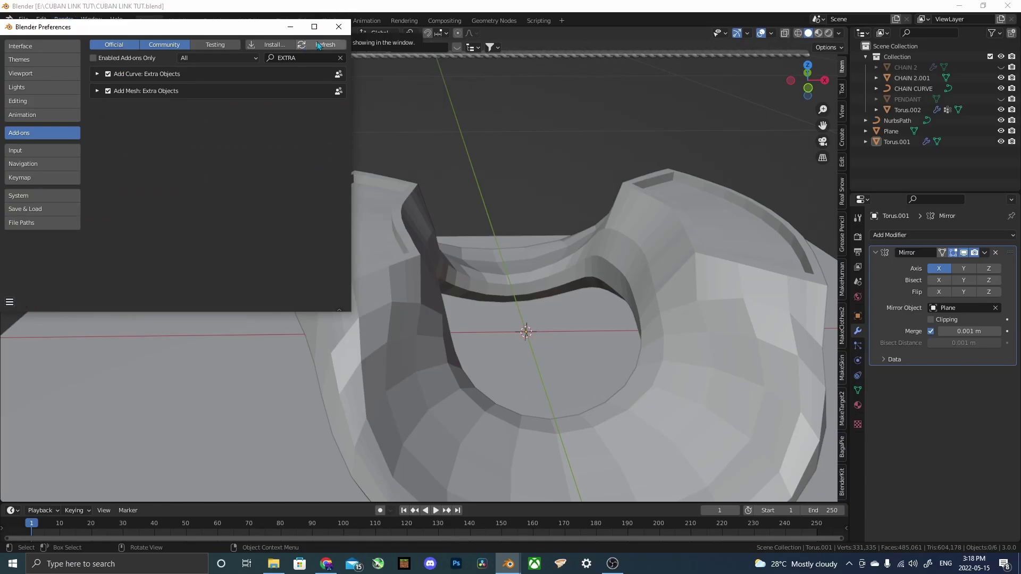
pyautogui.click(338, 27)
# Place the 3D cursor on the link's top and add a Gem from Mesh > Diamonds, framed in view.
pyautogui.scroll(-3, 548, 270)
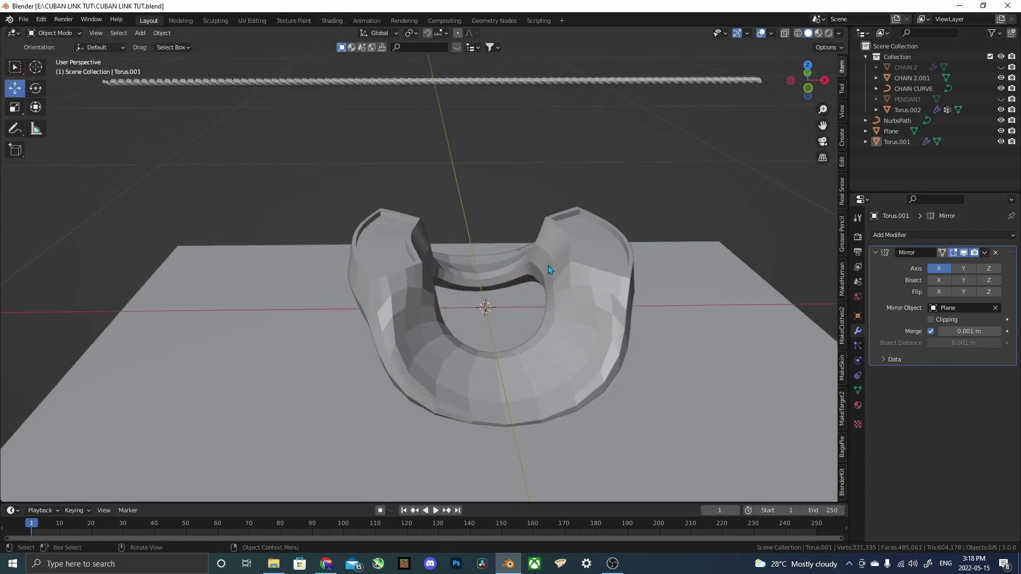
pyautogui.scroll(4, 543, 260)
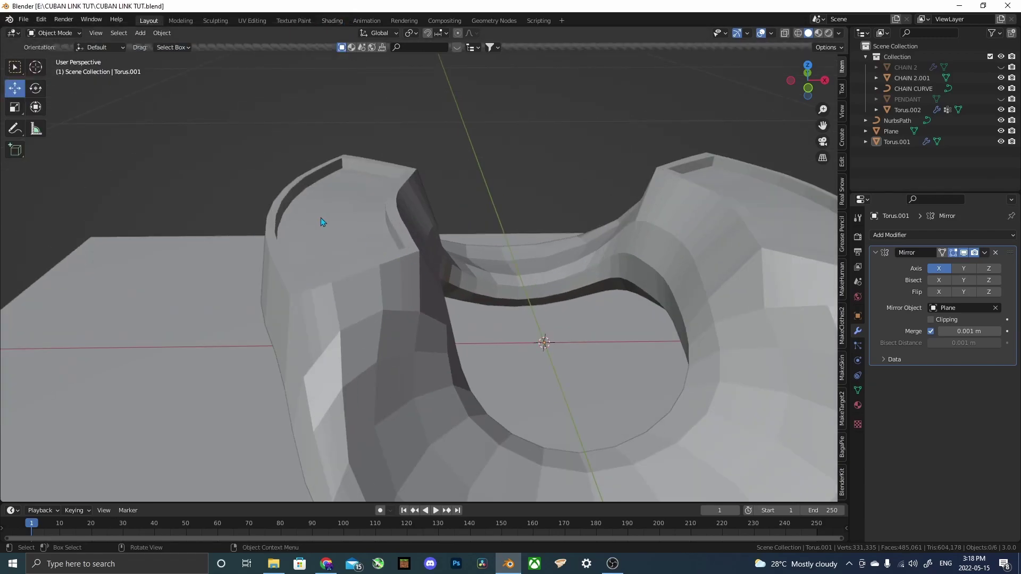
pyautogui.press('shift')
pyautogui.hotkey('shift', 'a')
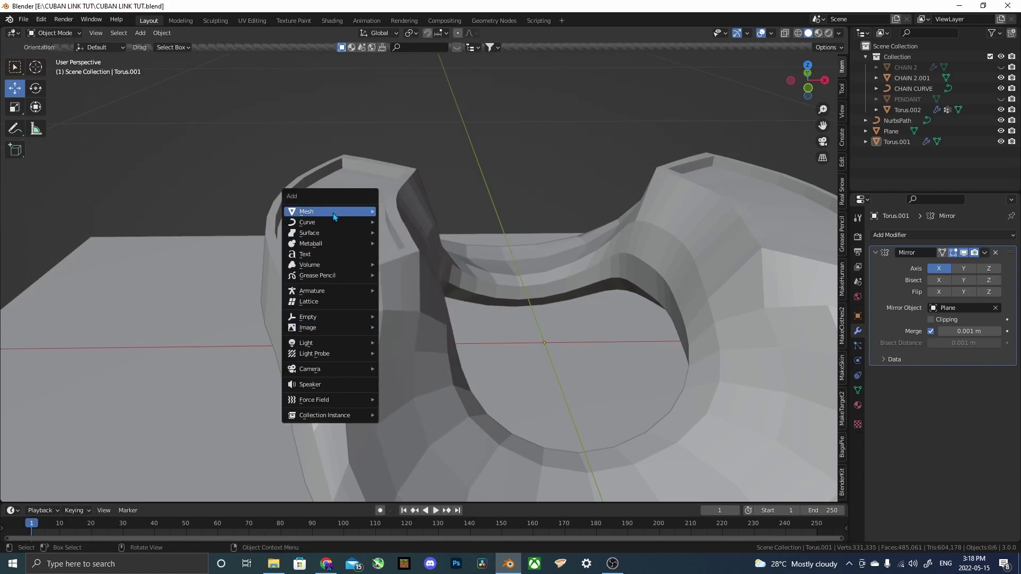
pyautogui.moveTo(333, 213)
pyautogui.moveTo(426, 487)
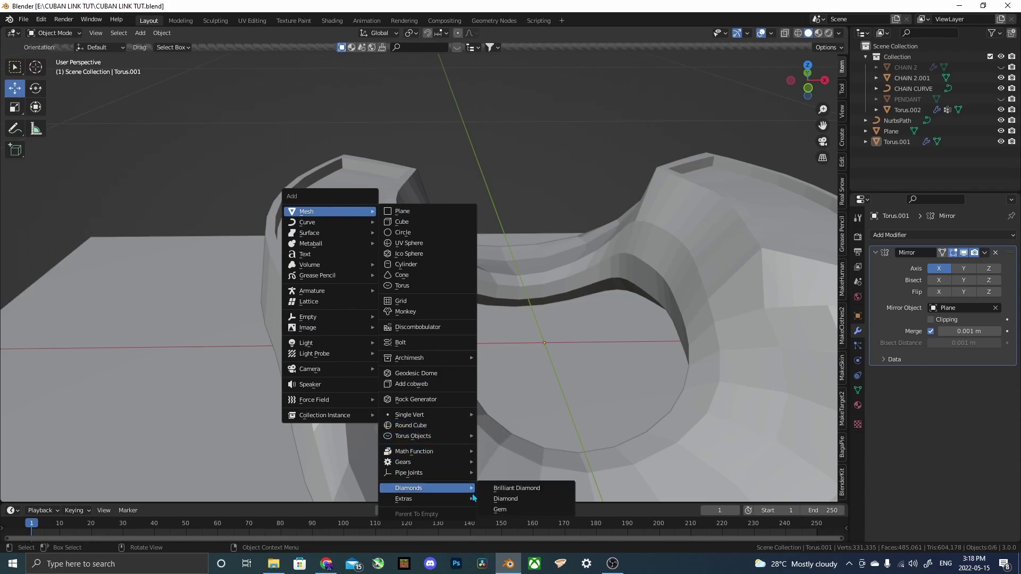
pyautogui.click(504, 511)
pyautogui.press('KP_Decimal')
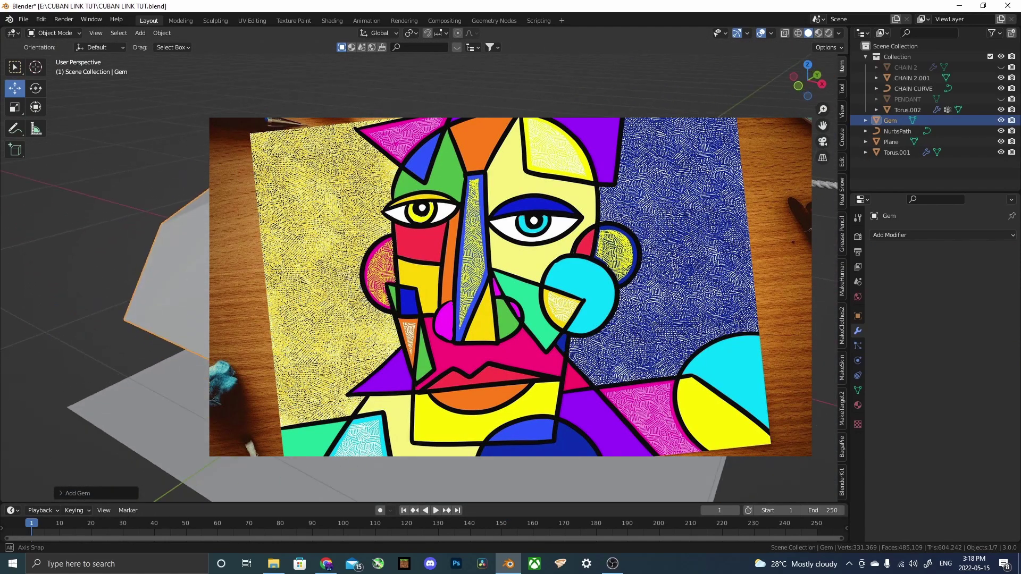
pyautogui.moveTo(498, 238); pyautogui.dragTo(497, 203, button='middle')
pyautogui.scroll(-2, 497, 203)
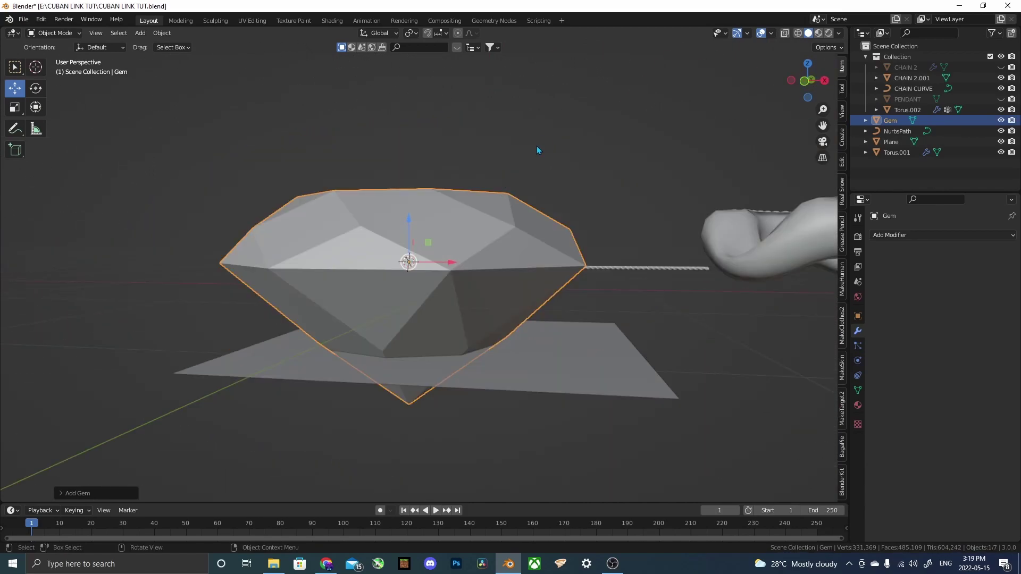
# Scale the Gem down in two passes and view it from above the link.
pyautogui.press('s')
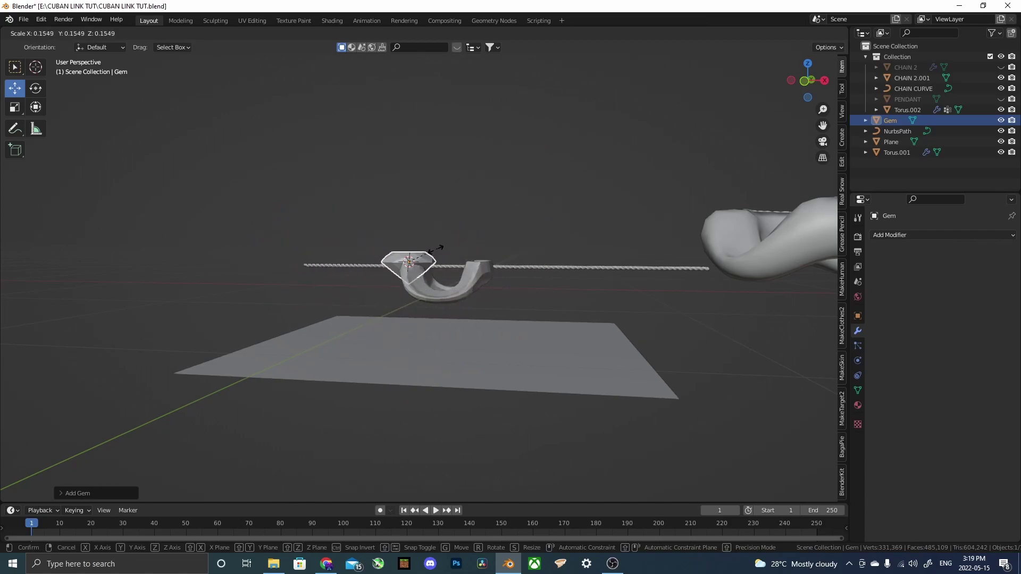
pyautogui.click(427, 261)
pyautogui.scroll(10, 426, 257)
pyautogui.scroll(-4, 425, 257)
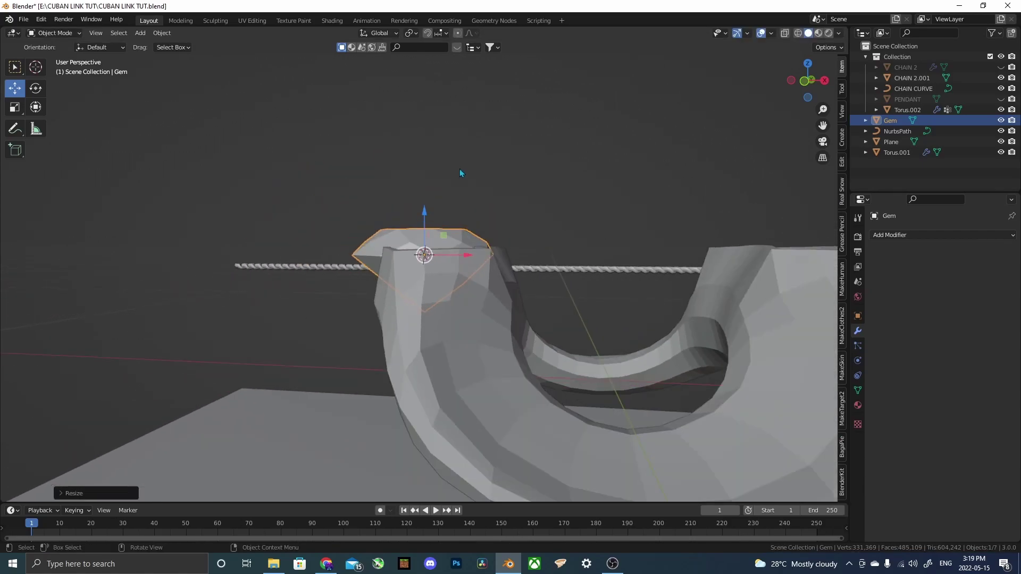
pyautogui.moveTo(459, 168); pyautogui.dragTo(461, 242, button='middle')
pyautogui.scroll(3, 461, 242)
pyautogui.press('s')
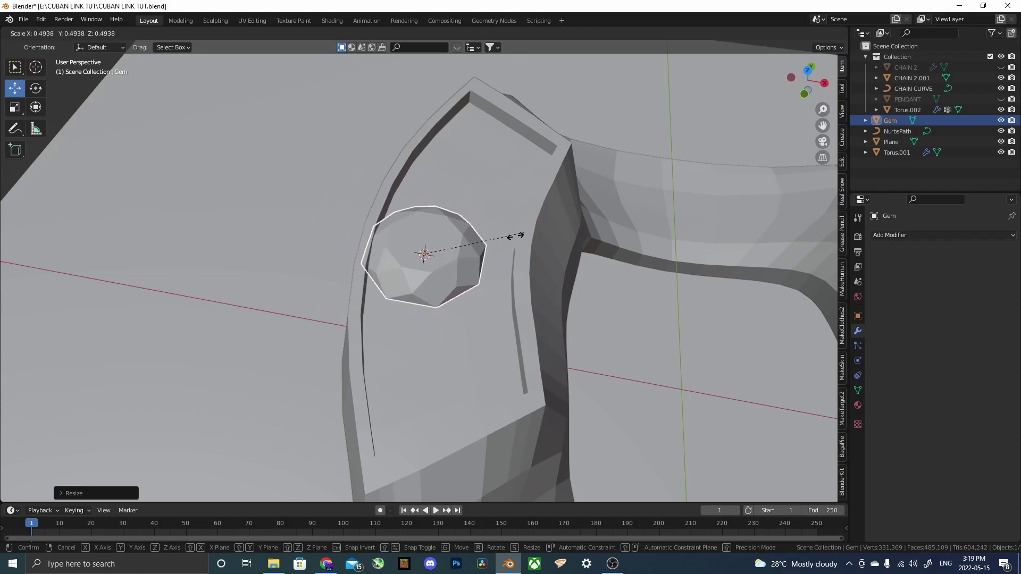
pyautogui.click(458, 262)
pyautogui.keyDown('shift'); pyautogui.moveTo(434, 353); pyautogui.dragTo(445, 312, button='middle'); pyautogui.keyUp('shift')
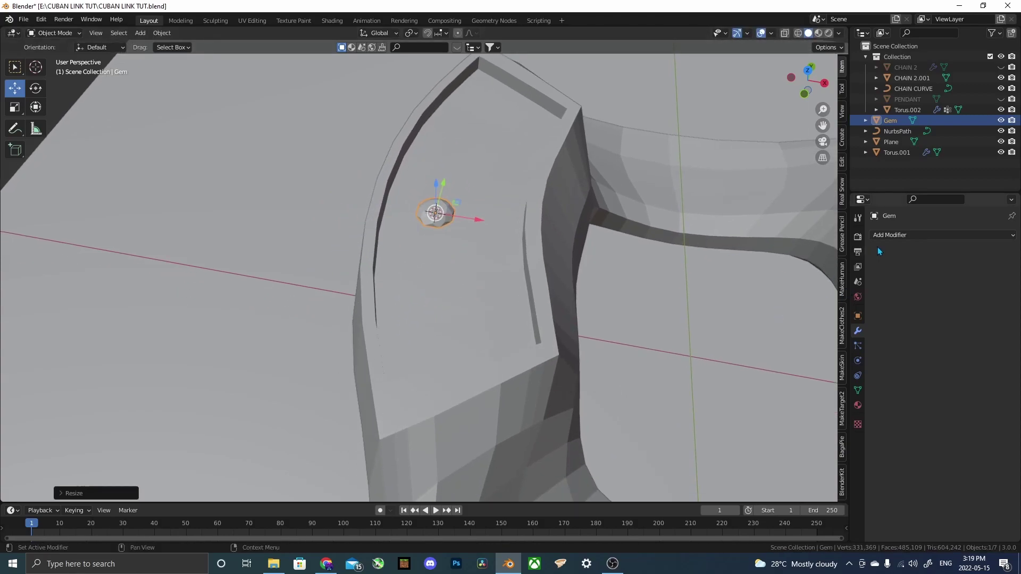
pyautogui.moveTo(470, 250); pyautogui.dragTo(425, 178, button='middle')
pyautogui.scroll(4, 433, 219)
pyautogui.keyDown('shift'); pyautogui.moveTo(433, 219); pyautogui.dragTo(457, 224, button='middle'); pyautogui.keyUp('shift')
# Raise the Gem onto the link's top, lock its Z location, and slide it along the groove.
pyautogui.moveTo(365, 260); pyautogui.dragTo(359, 210)
pyautogui.moveTo(359, 210); pyautogui.dragTo(381, 262, button='middle')
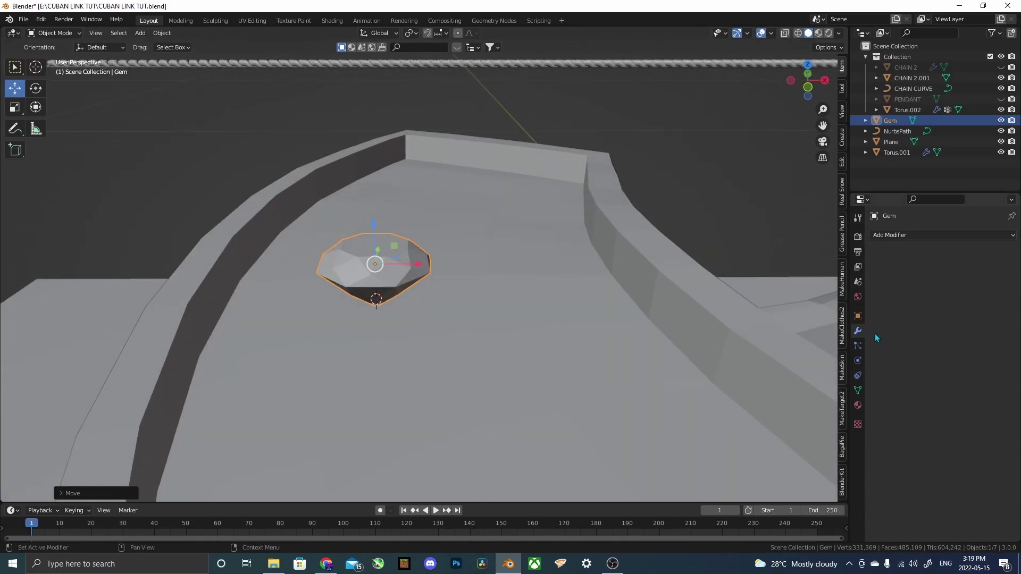
pyautogui.click(858, 317)
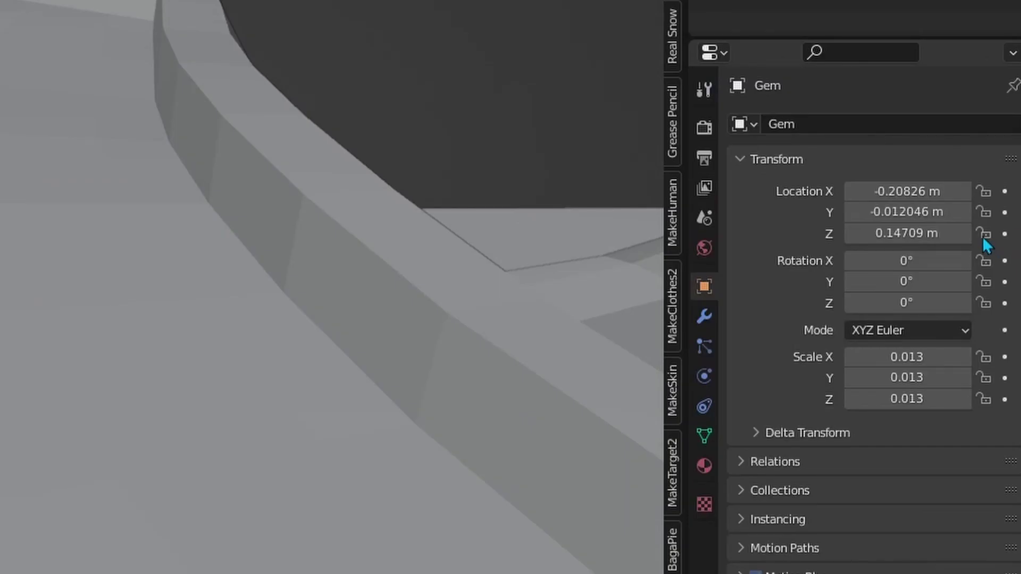
pyautogui.click(984, 235)
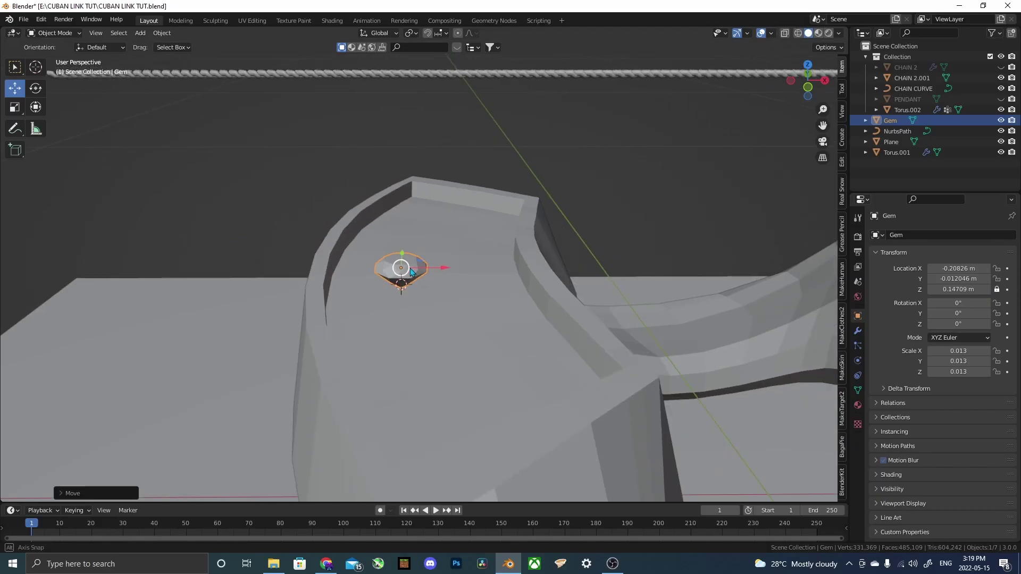
pyautogui.scroll(3, 417, 344)
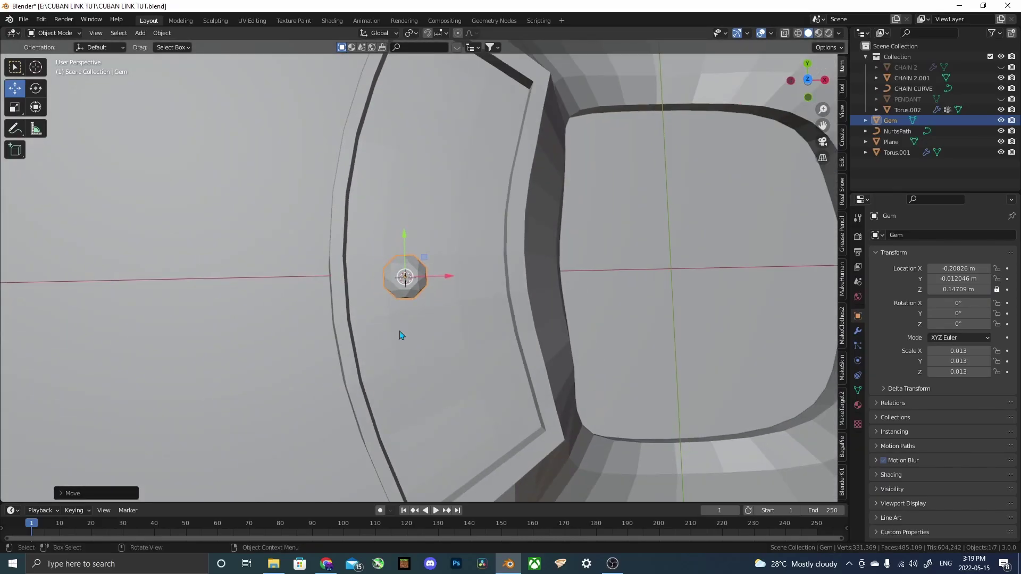
pyautogui.keyDown('shift'); pyautogui.moveTo(400, 335); pyautogui.dragTo(402, 282, button='middle'); pyautogui.keyUp('shift')
pyautogui.moveTo(402, 222); pyautogui.dragTo(423, 422)
# Scale the gem to 0.017 and nudge it into the corner of the recess.
pyautogui.moveTo(423, 422); pyautogui.dragTo(394, 367, button='middle')
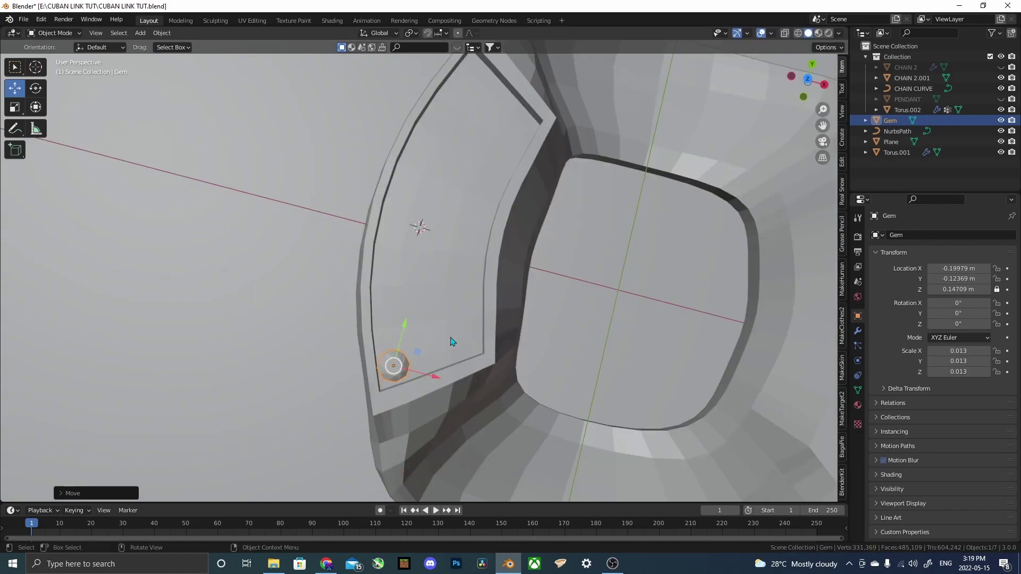
pyautogui.press('s')
pyautogui.click(470, 339)
pyautogui.moveTo(394, 366); pyautogui.dragTo(399, 363)
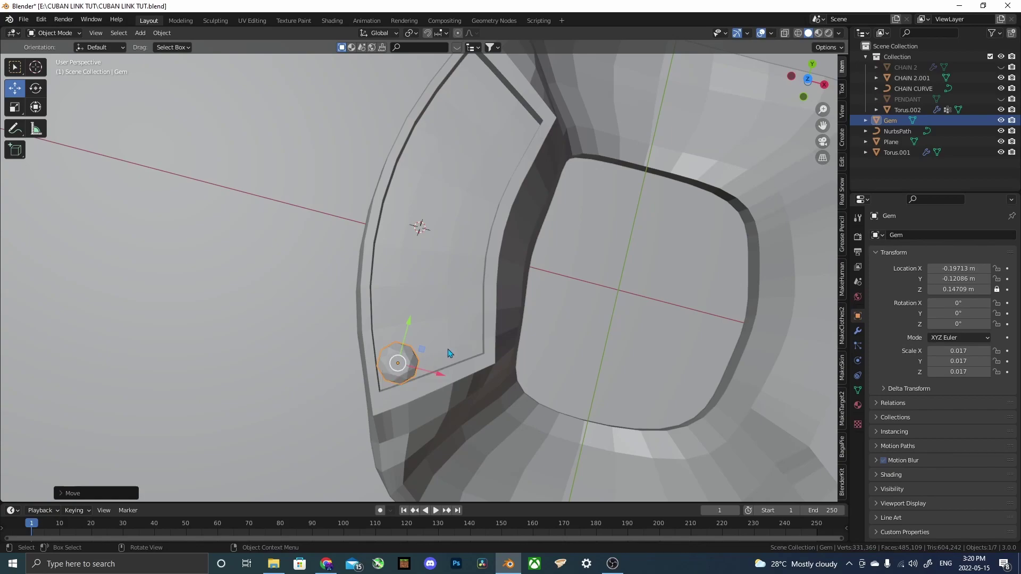
pyautogui.moveTo(461, 396); pyautogui.dragTo(476, 351, button='middle')
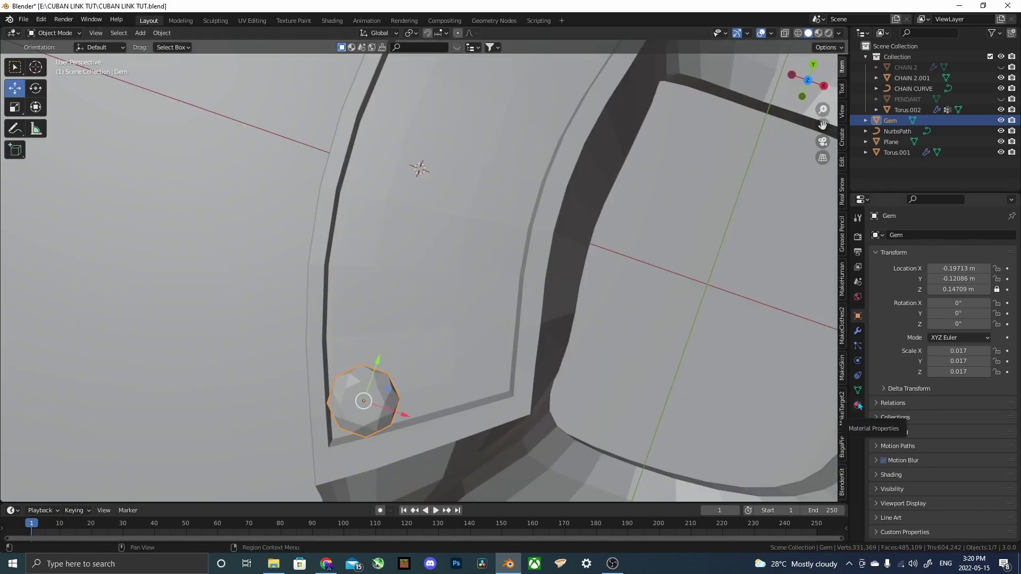
# Switch the viewport to Material Preview and create a new material for the gem.
pyautogui.click(820, 34)
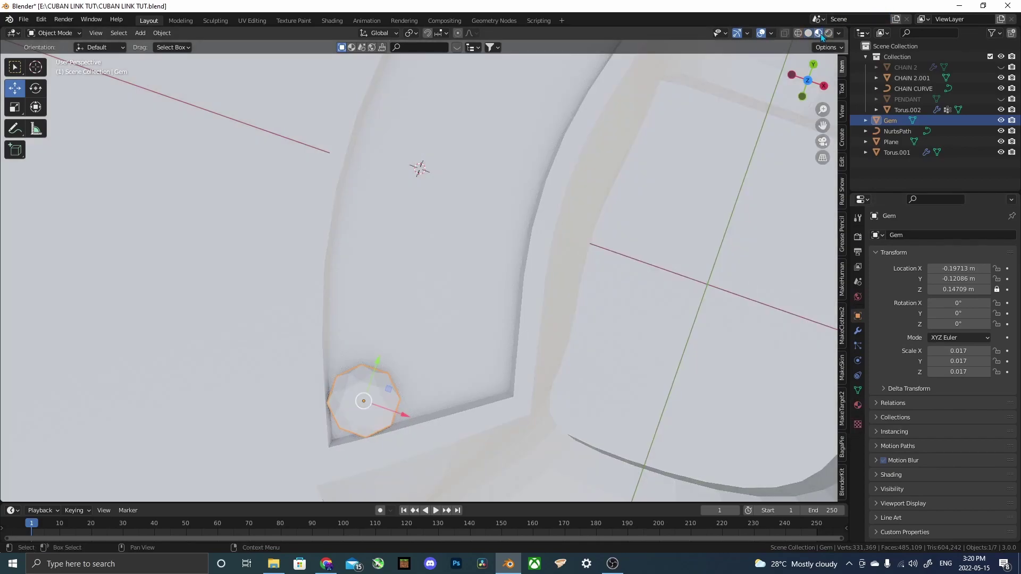
pyautogui.scroll(-3, 494, 350)
pyautogui.moveTo(495, 350); pyautogui.dragTo(499, 316, button='middle')
pyautogui.scroll(2, 498, 315)
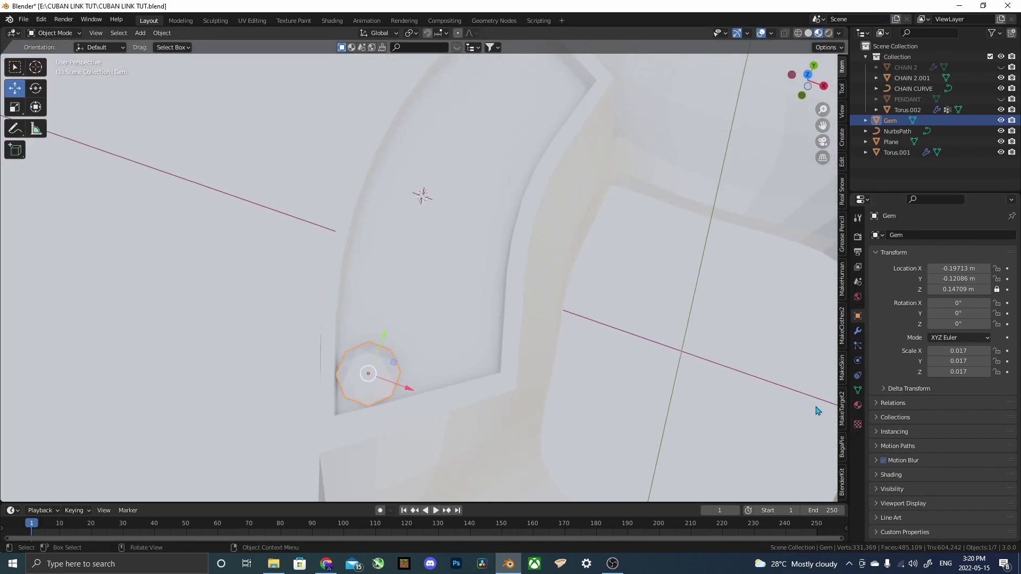
pyautogui.click(857, 406)
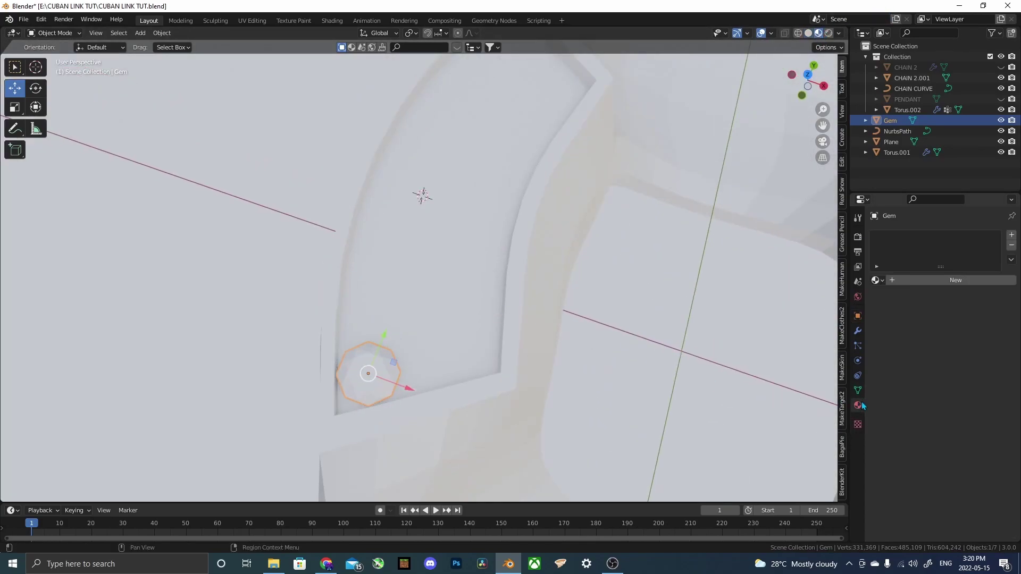
pyautogui.click(914, 278)
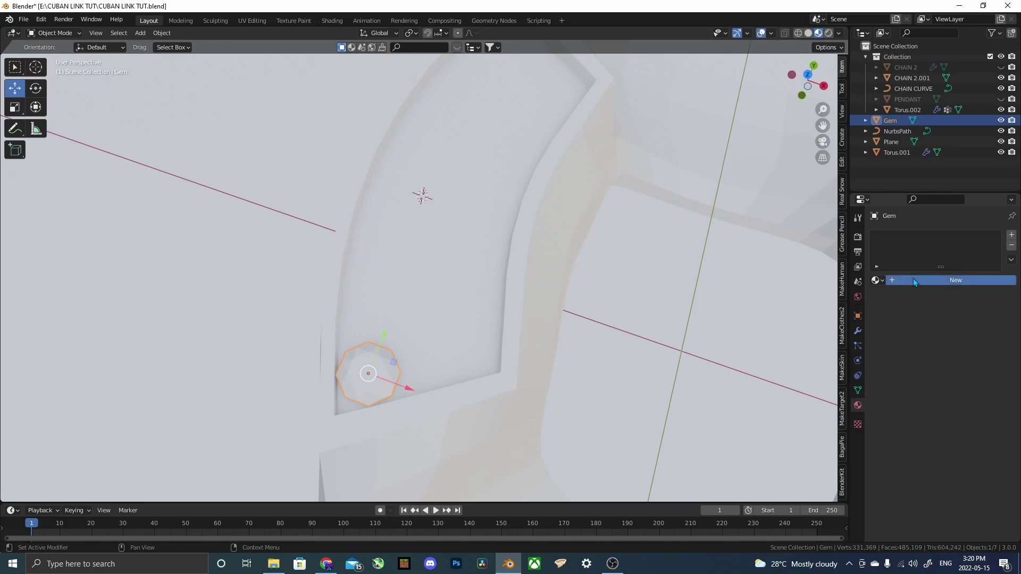
# Set the base colour to light cyan, Metallic 1, Roughness 0.169 and Transmission 1.
pyautogui.click(957, 379)
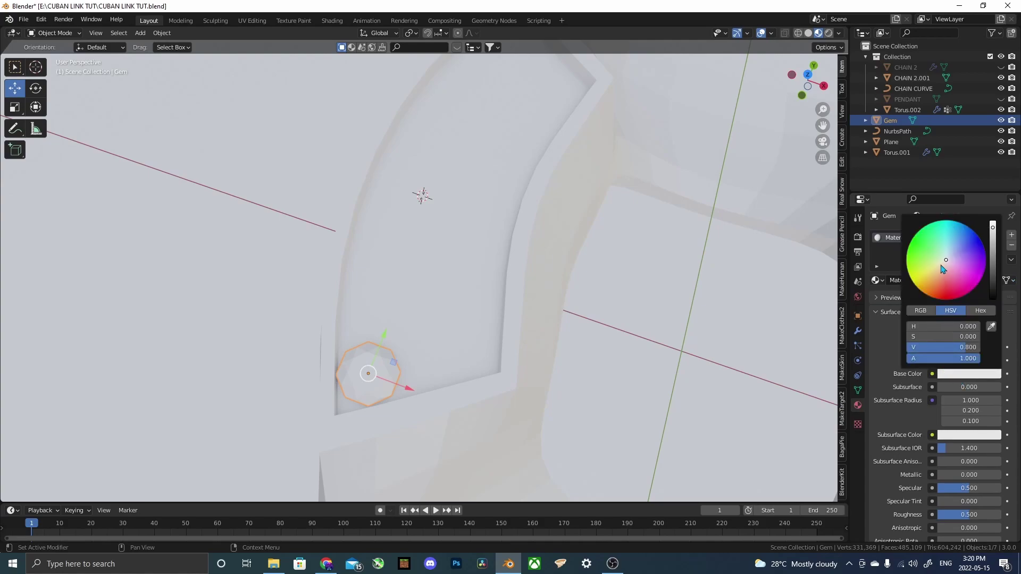
pyautogui.click(951, 246)
pyautogui.scroll(-3, 944, 464)
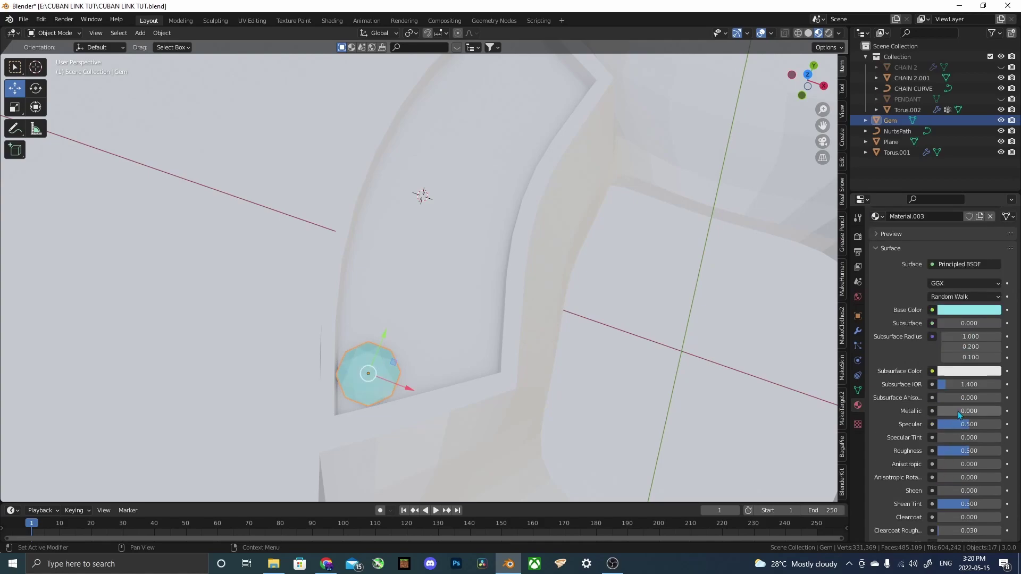
pyautogui.moveTo(958, 410); pyautogui.dragTo(1004, 416)
pyautogui.moveTo(973, 451)
pyautogui.mouseDown()
pyautogui.moveTo(949, 451)
pyautogui.moveTo(960, 473)
pyautogui.mouseUp()
pyautogui.scroll(-4, 962, 478)
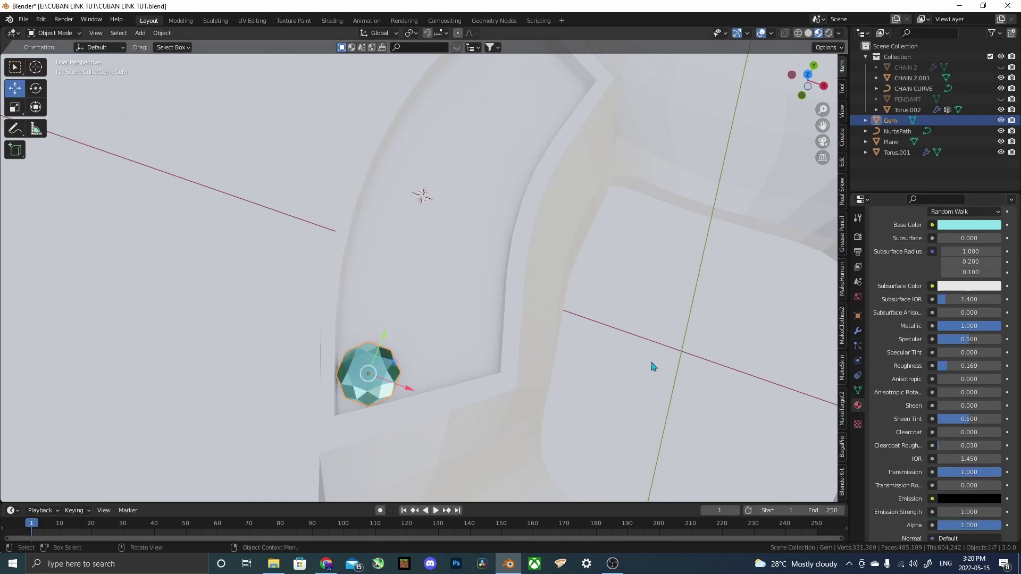
pyautogui.moveTo(524, 341); pyautogui.dragTo(498, 293, button='middle')
pyautogui.click(395, 174)
pyautogui.moveTo(399, 314); pyautogui.dragTo(451, 322, button='middle')
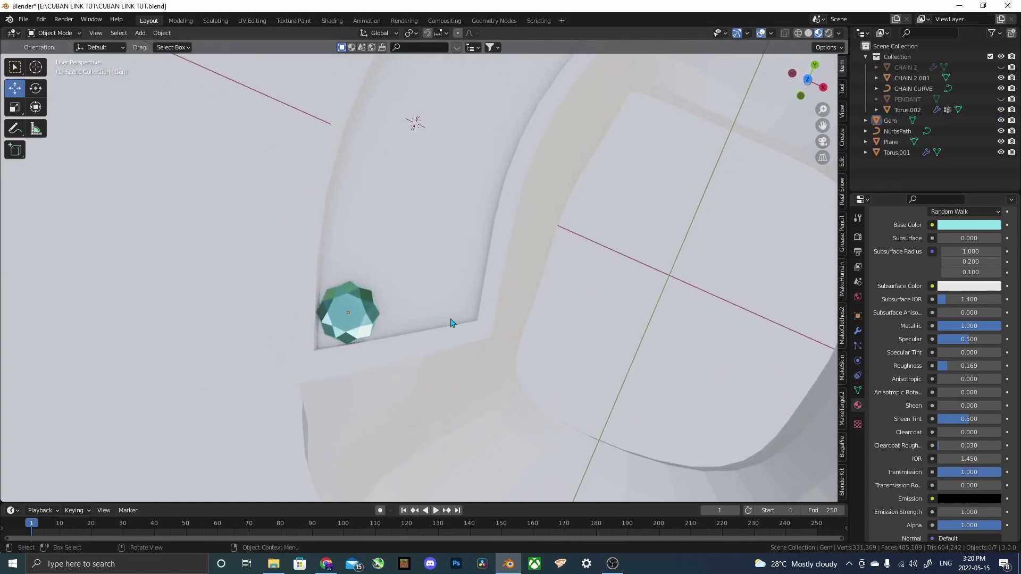
# Duplicate the cyan gem twice into a row of three and adjust their spacing.
pyautogui.click(352, 315)
pyautogui.hotkey('shift', 'd')
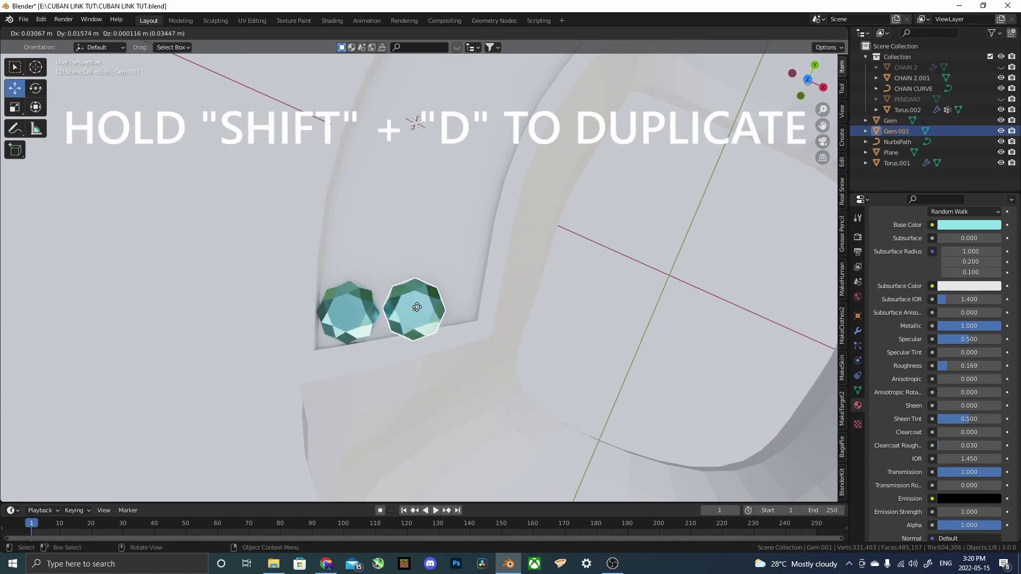
pyautogui.click(410, 300)
pyautogui.hotkey('shift', 'd')
pyautogui.click(461, 294)
pyautogui.click(417, 302)
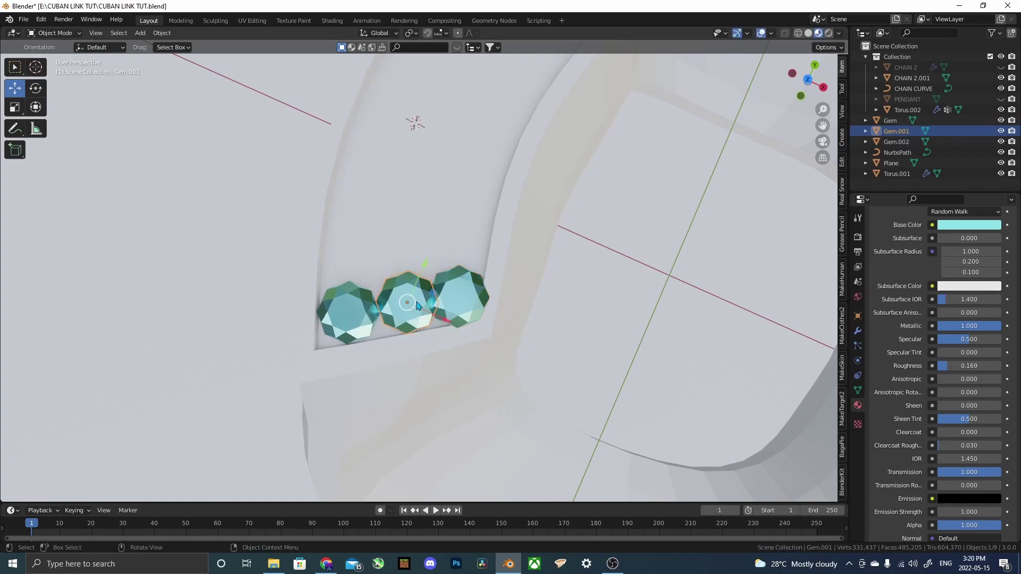
pyautogui.press('g')
pyautogui.click(411, 303)
pyautogui.click(464, 297)
pyautogui.press('g')
pyautogui.click(458, 295)
pyautogui.click(356, 310)
pyautogui.press('g')
pyautogui.click(353, 310)
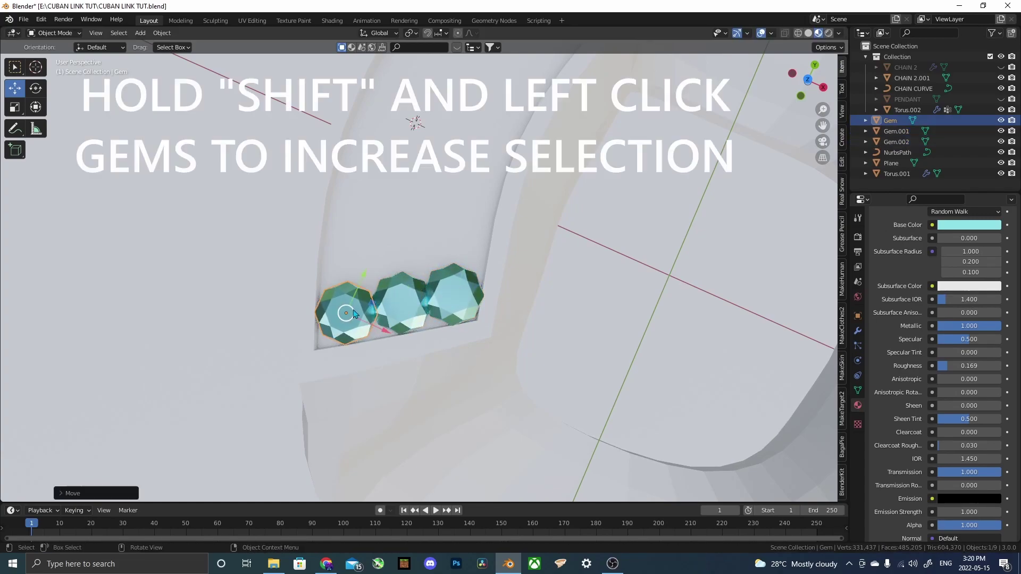
# Shrink the three gems slightly and shift each one down-left into the channel.
pyautogui.keyDown('shift'); pyautogui.click(395, 312); pyautogui.keyUp('shift')
pyautogui.keyDown('shift'); pyautogui.click(472, 301); pyautogui.keyUp('shift')
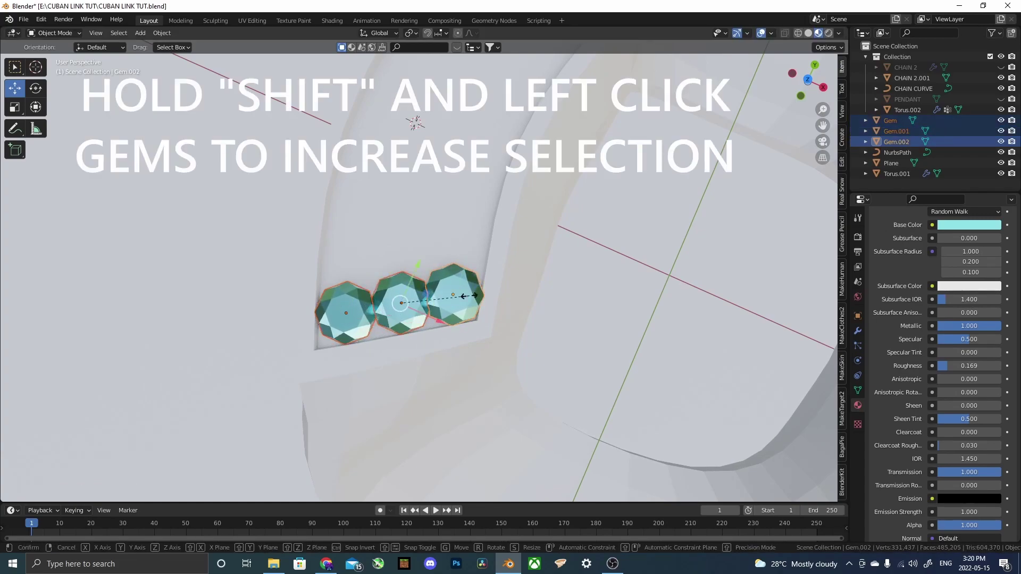
pyautogui.press('s')
pyautogui.click(464, 297)
pyautogui.click(358, 313)
pyautogui.press('g')
pyautogui.click(345, 316)
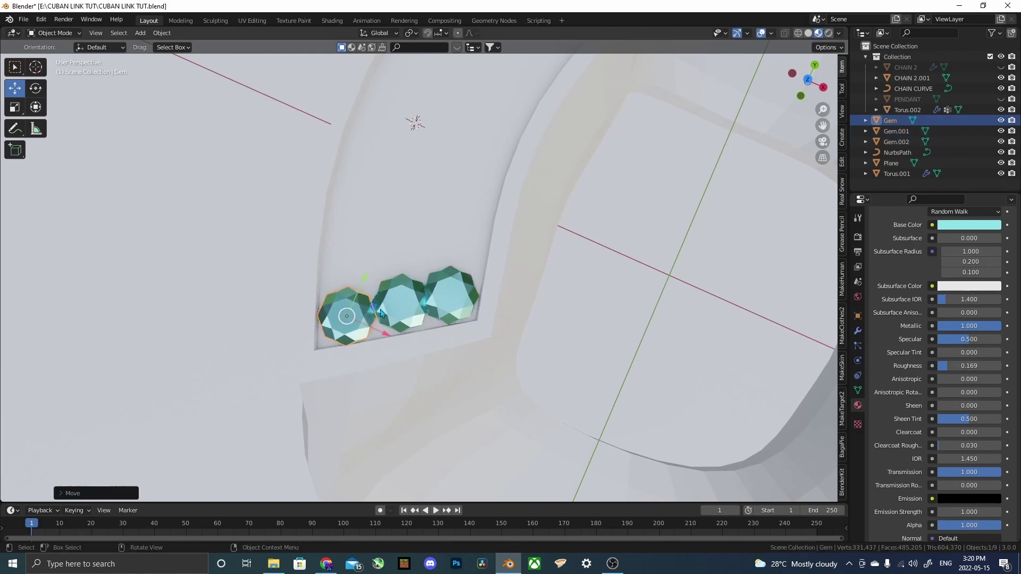
pyautogui.click(406, 304)
pyautogui.press('g')
pyautogui.click(404, 307)
pyautogui.click(459, 303)
pyautogui.press('g')
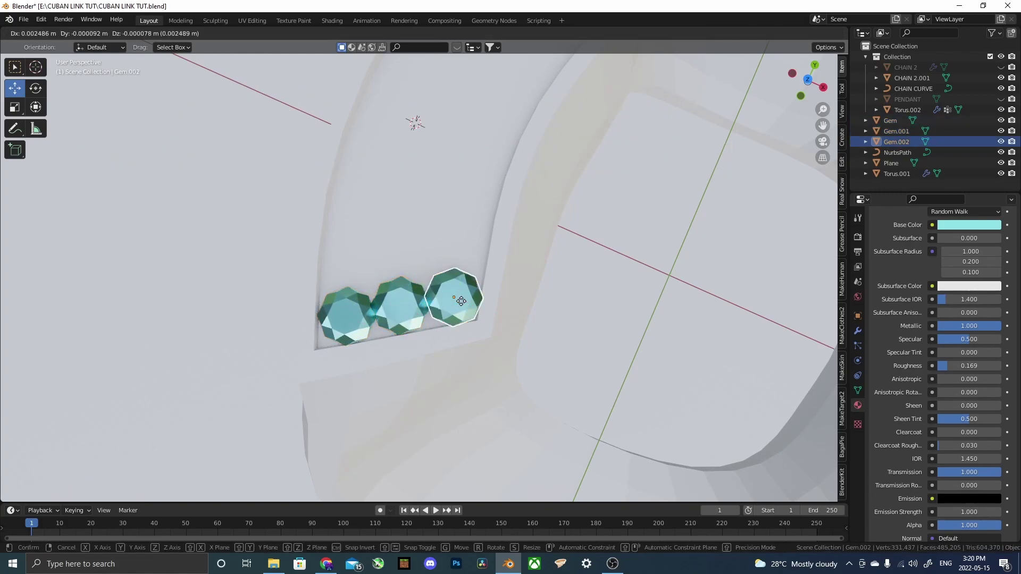
pyautogui.click(462, 300)
# Select the three-gem row and duplicate it into second, third and fourth staggered rows.
pyautogui.scroll(-2, 580, 295)
pyautogui.moveTo(588, 294); pyautogui.dragTo(521, 343, button='middle')
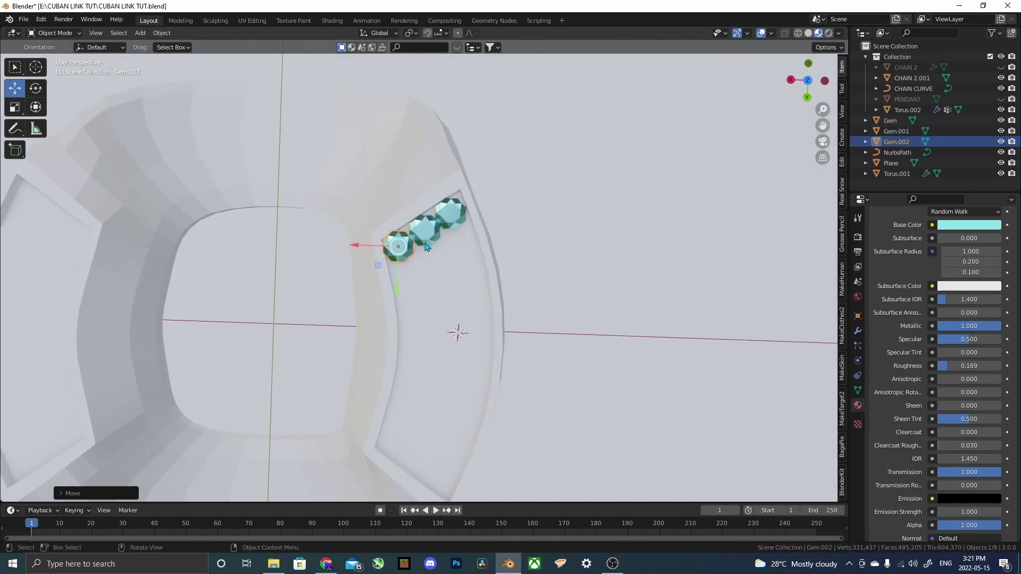
pyautogui.keyDown('shift'); pyautogui.click(427, 225); pyautogui.keyUp('shift')
pyautogui.keyDown('shift'); pyautogui.click(455, 219); pyautogui.keyUp('shift')
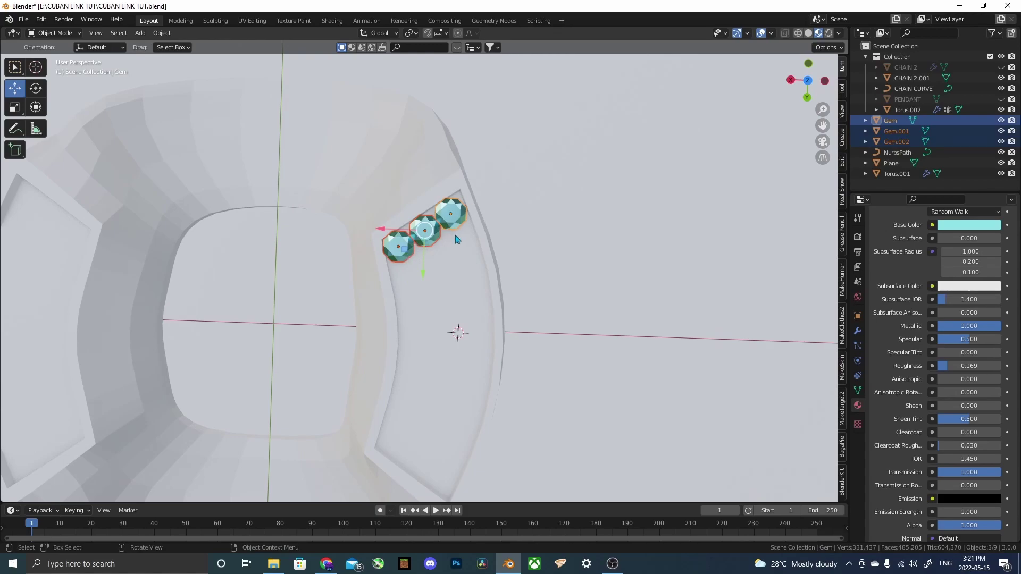
pyautogui.hotkey('shift', 'd')
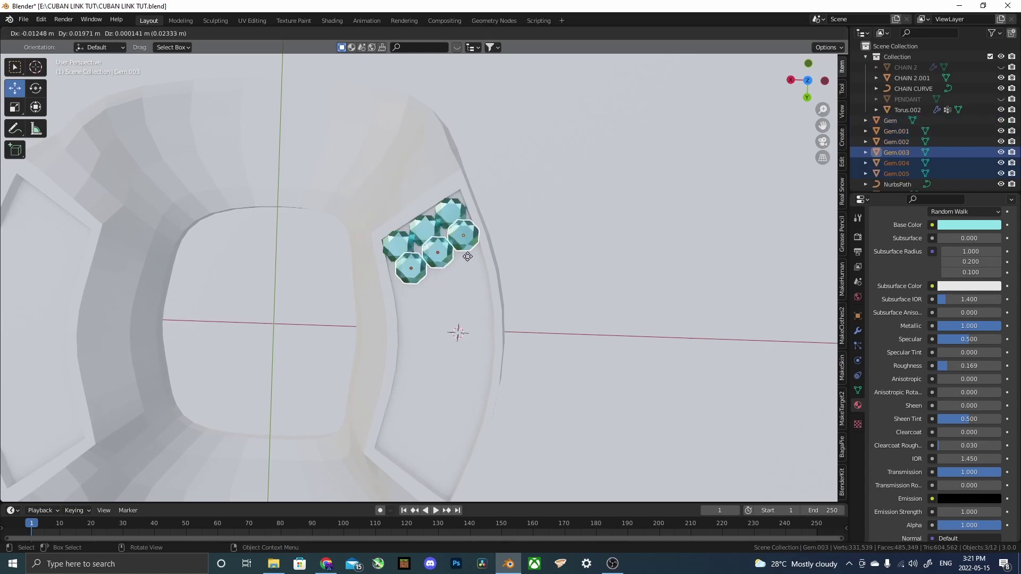
pyautogui.click(465, 269)
pyautogui.hotkey('shift', 'd')
pyautogui.click(472, 296)
pyautogui.hotkey('shift', 'd')
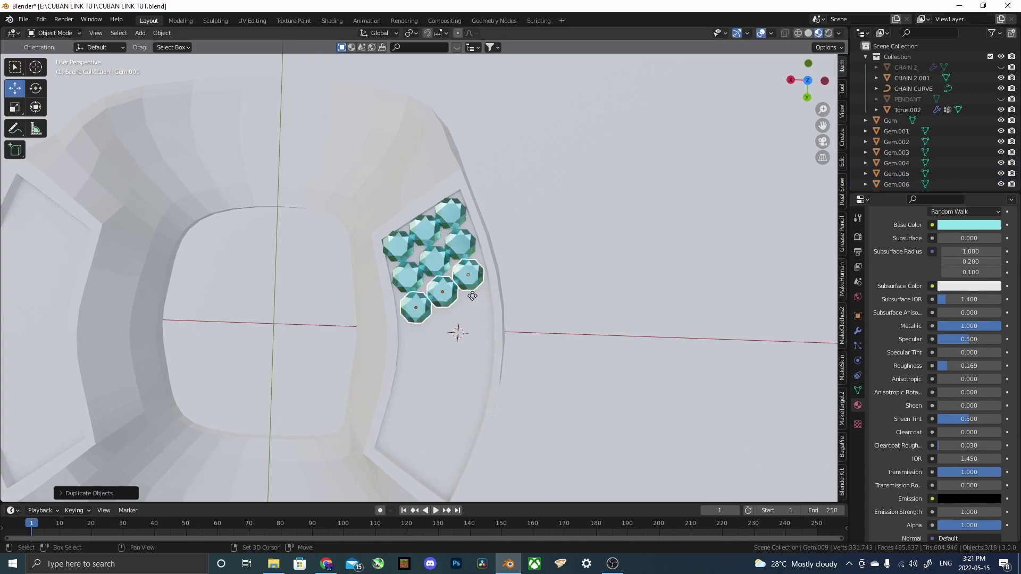
pyautogui.click(478, 327)
# Add fifth, sixth and seventh gem rows further along the link's groove.
pyautogui.keyDown('shift'); pyautogui.moveTo(529, 291); pyautogui.dragTo(532, 259, button='middle'); pyautogui.keyUp('shift')
pyautogui.hotkey('shift', 'd')
pyautogui.click(495, 382)
pyautogui.keyDown('shift'); pyautogui.moveTo(491, 367); pyautogui.dragTo(507, 326, button='middle'); pyautogui.keyUp('shift')
pyautogui.hotkey('shift', 'd')
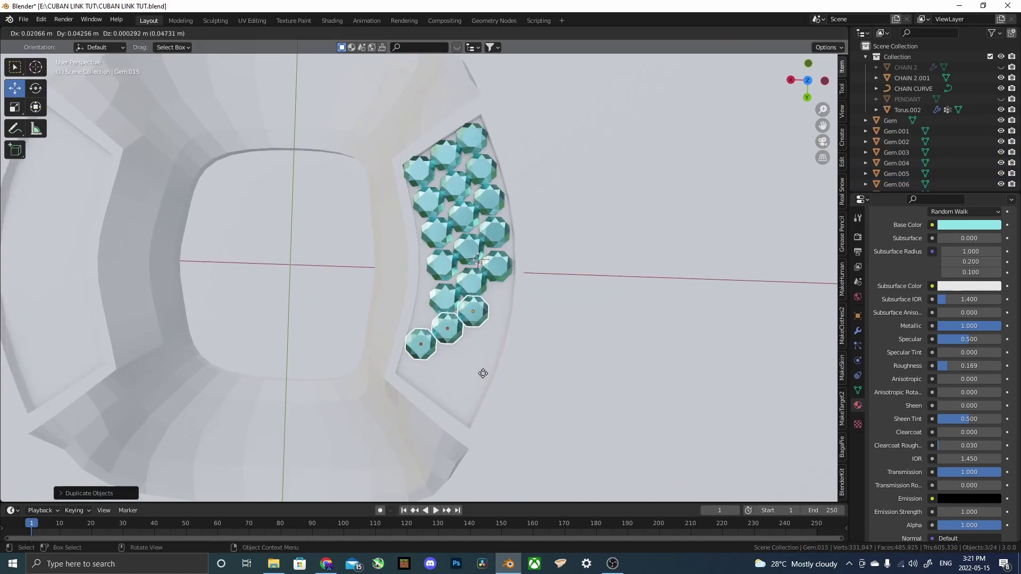
pyautogui.click(485, 372)
pyautogui.hotkey('shift', 'd')
pyautogui.click(490, 404)
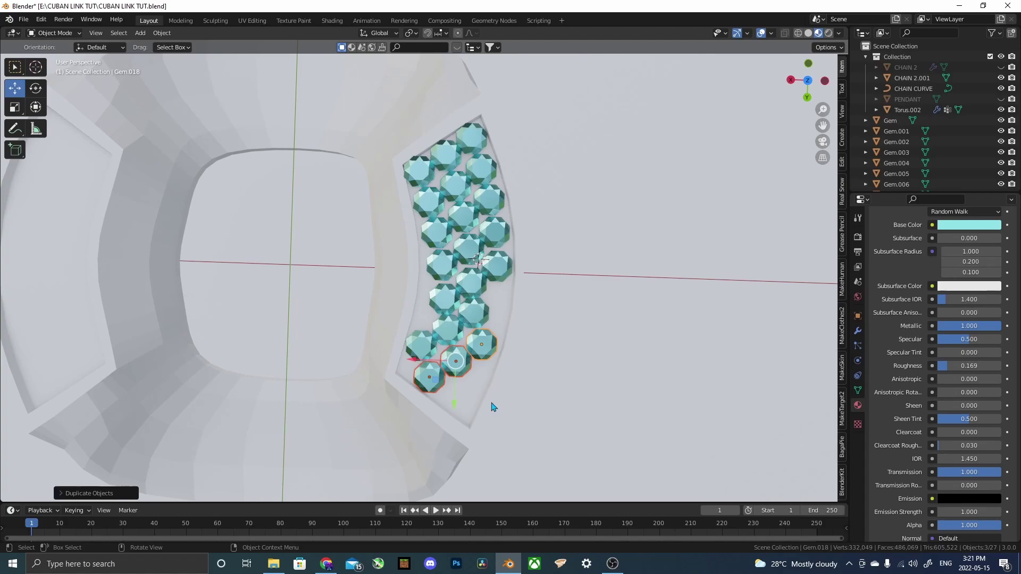
pyautogui.scroll(2, 458, 319)
# Reposition three misplaced gems within the pavé rows.
pyautogui.click(446, 278)
pyautogui.press('g')
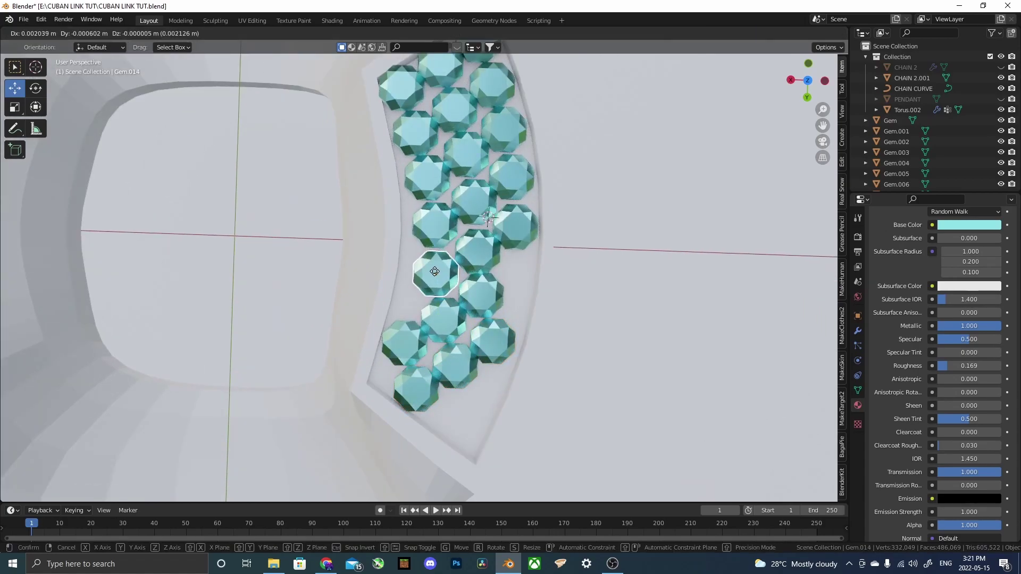
pyautogui.click(435, 271)
pyautogui.click(515, 235)
pyautogui.moveTo(515, 236); pyautogui.dragTo(518, 229)
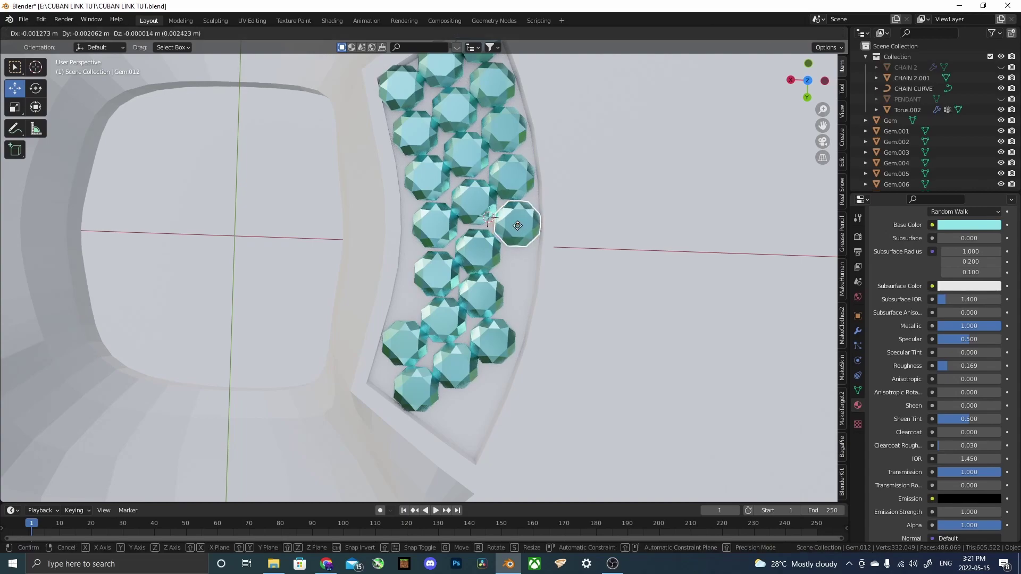
pyautogui.keyDown('shift'); pyautogui.moveTo(508, 339); pyautogui.dragTo(506, 330, button='middle'); pyautogui.keyUp('shift')
pyautogui.click(484, 281)
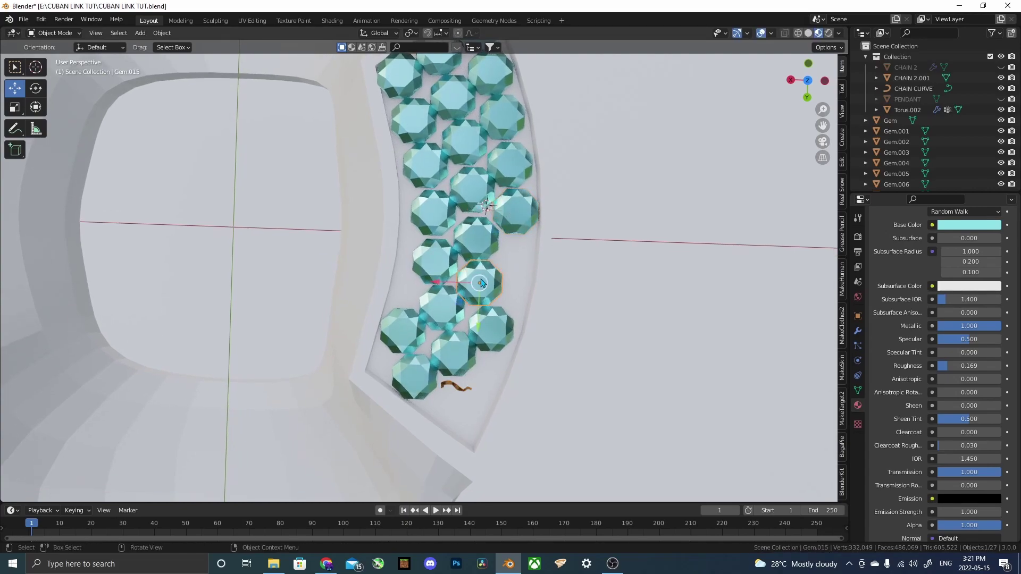
pyautogui.press('g')
pyautogui.click(485, 280)
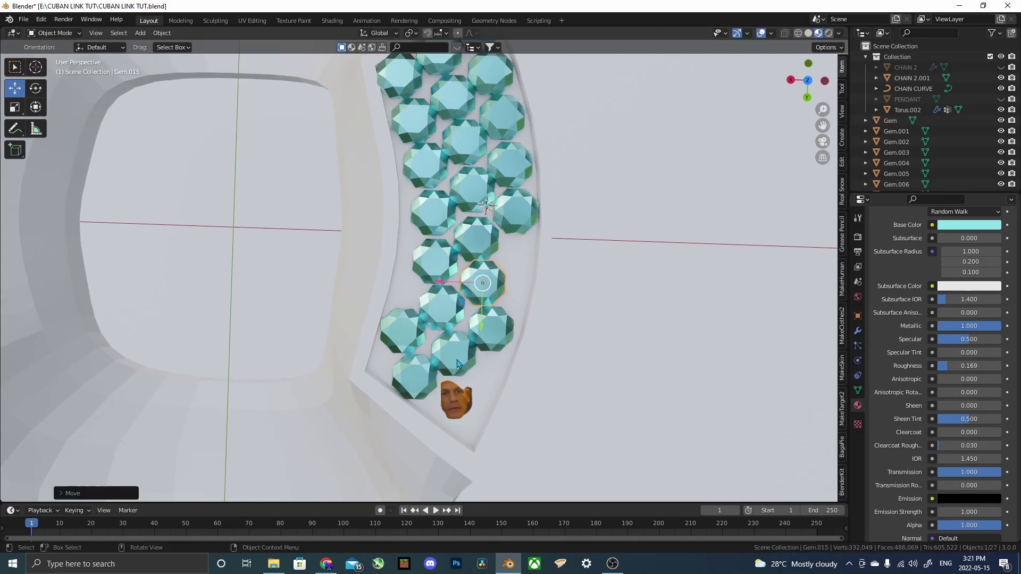
# Duplicate gems, scale the copies down, and fill gaps near the link's lower end.
pyautogui.hotkey('shift', 'd')
pyautogui.click(454, 403)
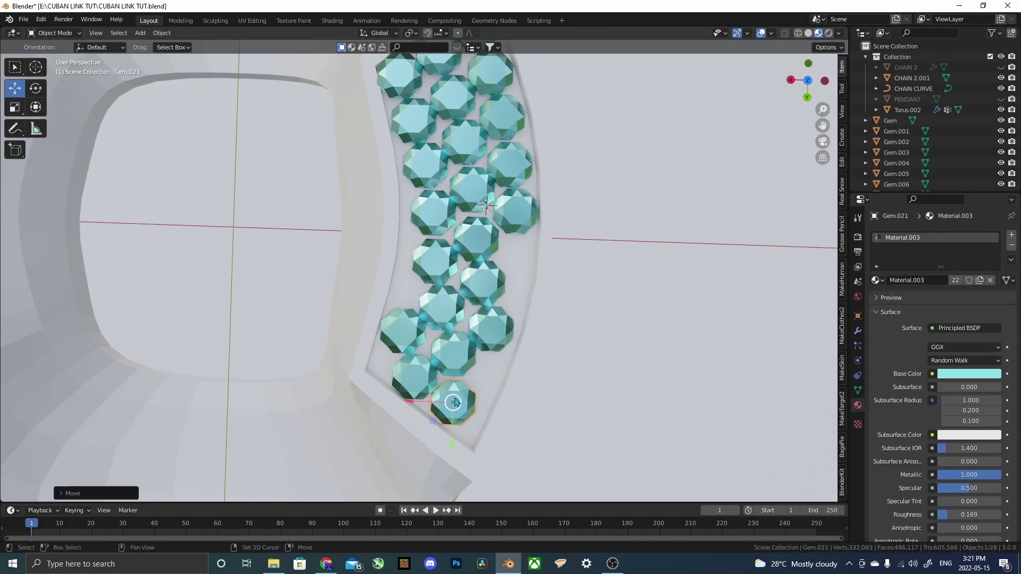
pyautogui.hotkey('shift', 'd')
pyautogui.click(491, 372)
pyautogui.press('s')
pyautogui.click(549, 372)
pyautogui.click(491, 330)
pyautogui.hotkey('shift', 'd')
pyautogui.click(519, 250)
pyautogui.press('s')
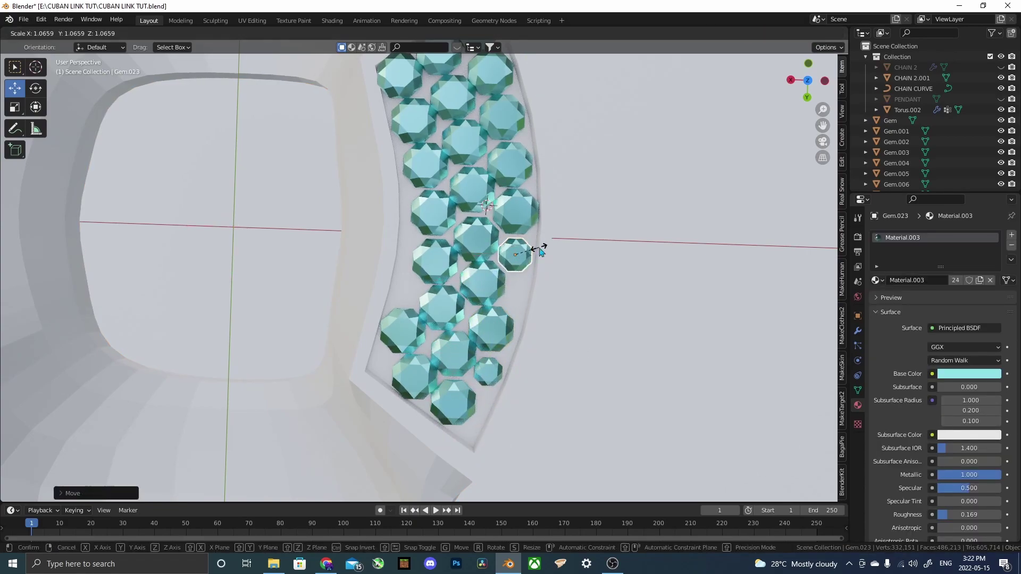
pyautogui.click(539, 248)
# Place more small gem copies into the remaining gaps between the larger stones.
pyautogui.hotkey('shift', 'd')
pyautogui.click(413, 290)
pyautogui.press('g')
pyautogui.click(408, 290)
pyautogui.click(454, 403)
pyautogui.hotkey('shift', 'd')
pyautogui.click(471, 429)
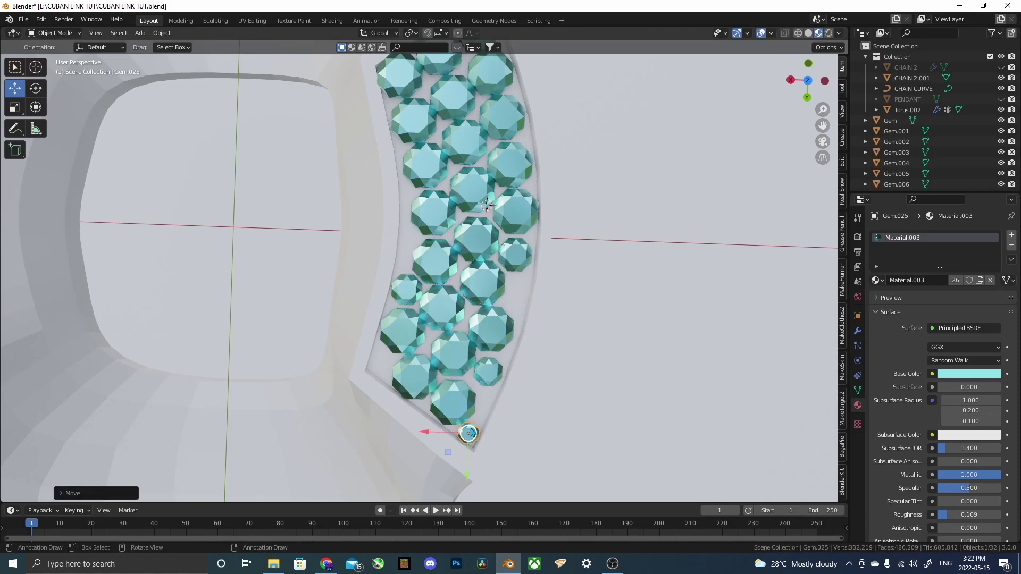
pyautogui.hotkey('shift', 'd')
pyautogui.click(486, 400)
pyautogui.hotkey('shift', 'd')
pyautogui.click(384, 360)
pyautogui.hotkey('shift', 'd')
pyautogui.click(515, 299)
pyautogui.hotkey('shift', 'd')
pyautogui.click(521, 279)
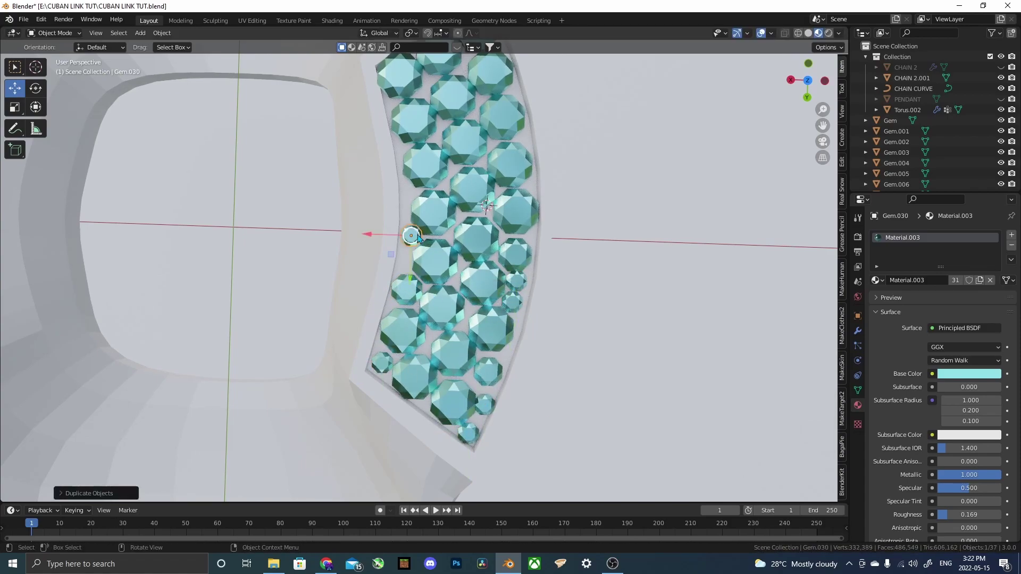
# Add small gems along the strip's inner and outer edges.
pyautogui.hotkey('shift', 'd')
pyautogui.click(417, 192)
pyautogui.moveTo(417, 192); pyautogui.dragTo(566, 158, button='middle')
pyautogui.hotkey('shift', 'd')
pyautogui.click(399, 246)
pyautogui.hotkey('shift', 'd')
pyautogui.click(397, 257)
pyautogui.moveTo(426, 277); pyautogui.dragTo(458, 255, button='middle')
pyautogui.hotkey('shift', 'd')
pyautogui.click(424, 296)
pyautogui.moveTo(424, 296); pyautogui.dragTo(425, 265, button='middle')
pyautogui.hotkey('shift', 'd')
pyautogui.click(418, 260)
pyautogui.scroll(-3, 450, 208)
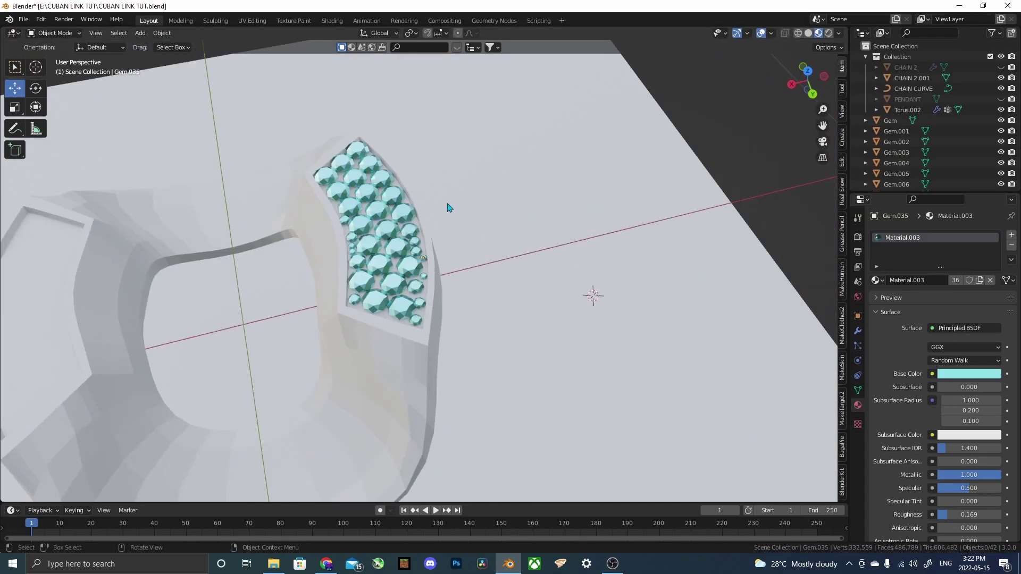
# Select every gem object from Gem down to the last row in the Outliner and Join them.
pyautogui.moveTo(426, 135); pyautogui.dragTo(433, 167, button='middle')
pyautogui.click(891, 120)
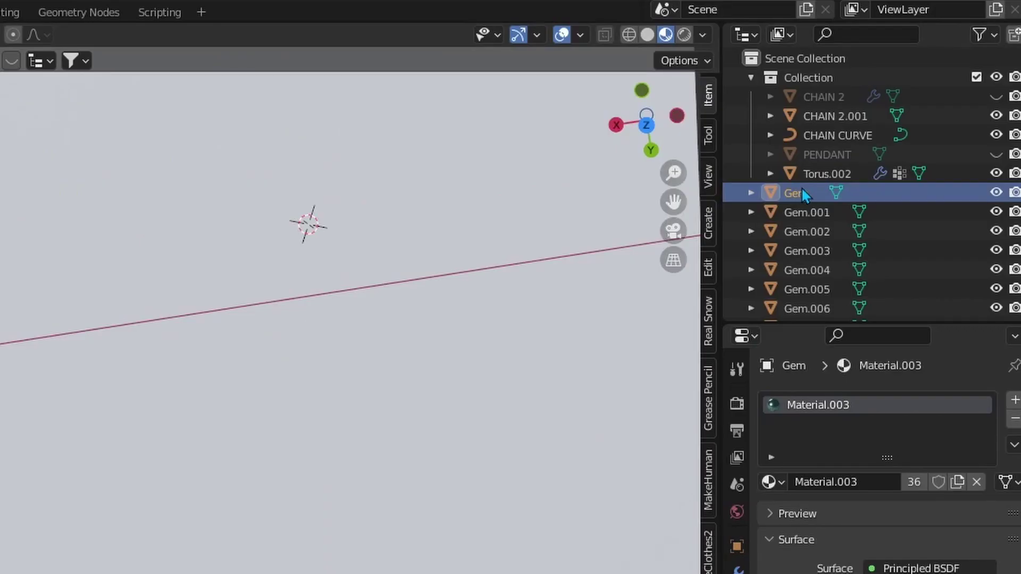
pyautogui.scroll(-7, 894, 120)
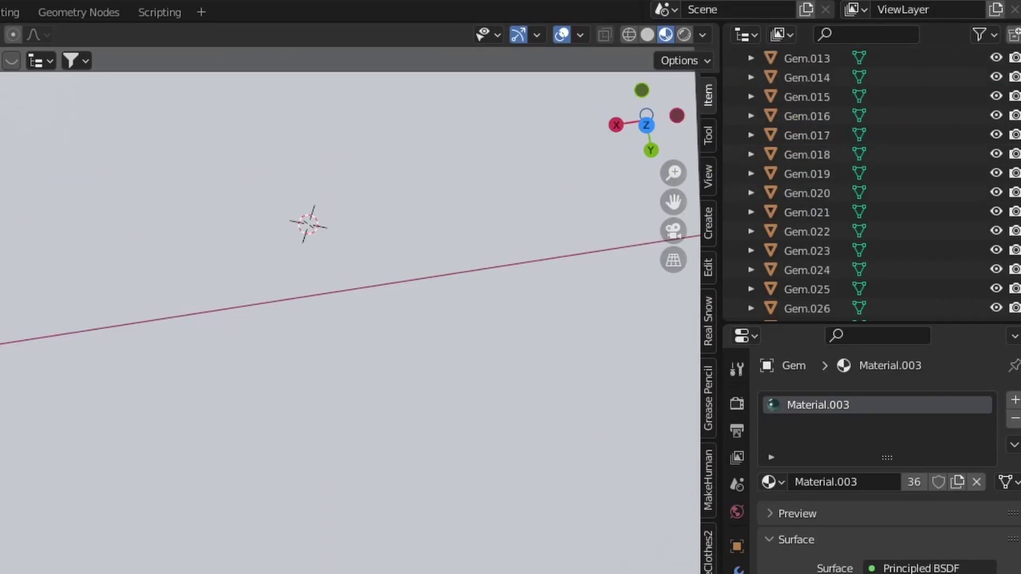
pyautogui.scroll(-5, 893, 173)
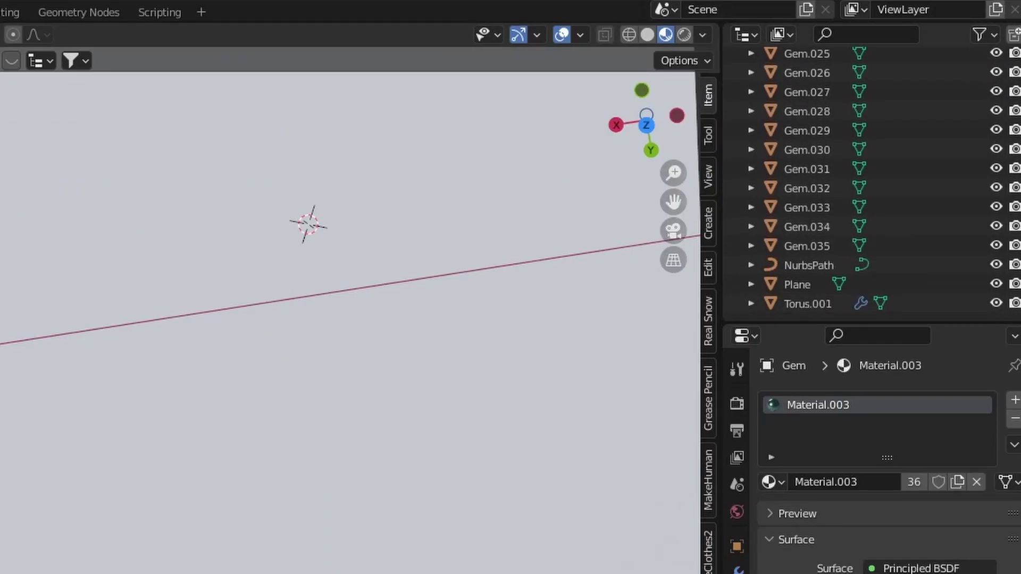
pyautogui.keyDown('shift'); pyautogui.click(886, 244); pyautogui.keyUp('shift')
pyautogui.rightClick(523, 205)
pyautogui.click(463, 247)
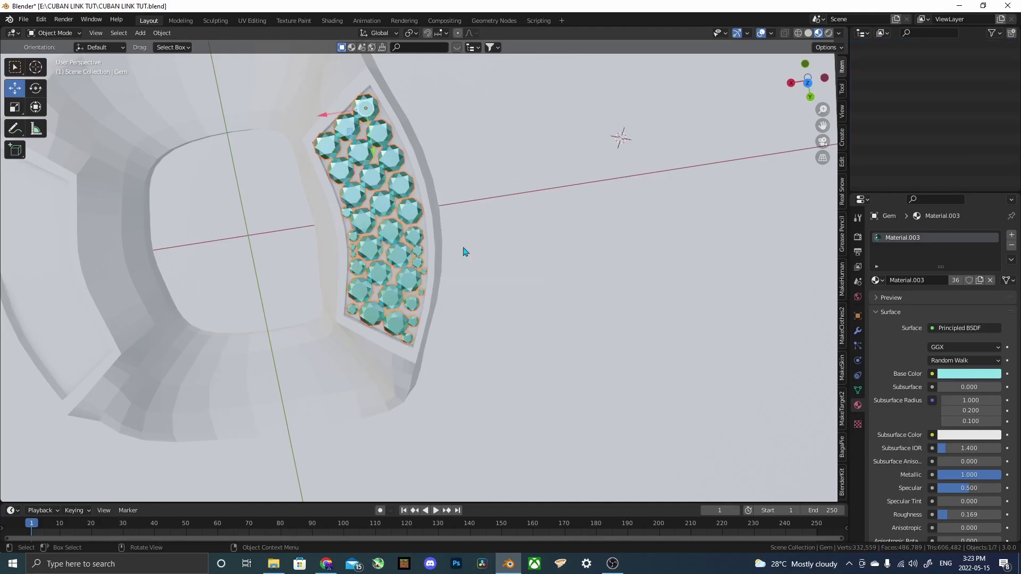
# Inspect the joined gems around the ring and reselect the merged Gem object.
pyautogui.scroll(-3, 460, 288)
pyautogui.moveTo(460, 288); pyautogui.dragTo(500, 282, button='middle')
pyautogui.click(483, 181)
pyautogui.keyDown('shift'); pyautogui.moveTo(501, 282); pyautogui.dragTo(600, 325, button='middle'); pyautogui.keyUp('shift')
pyautogui.scroll(3, 598, 323)
pyautogui.click(618, 254)
pyautogui.scroll(-2, 619, 253)
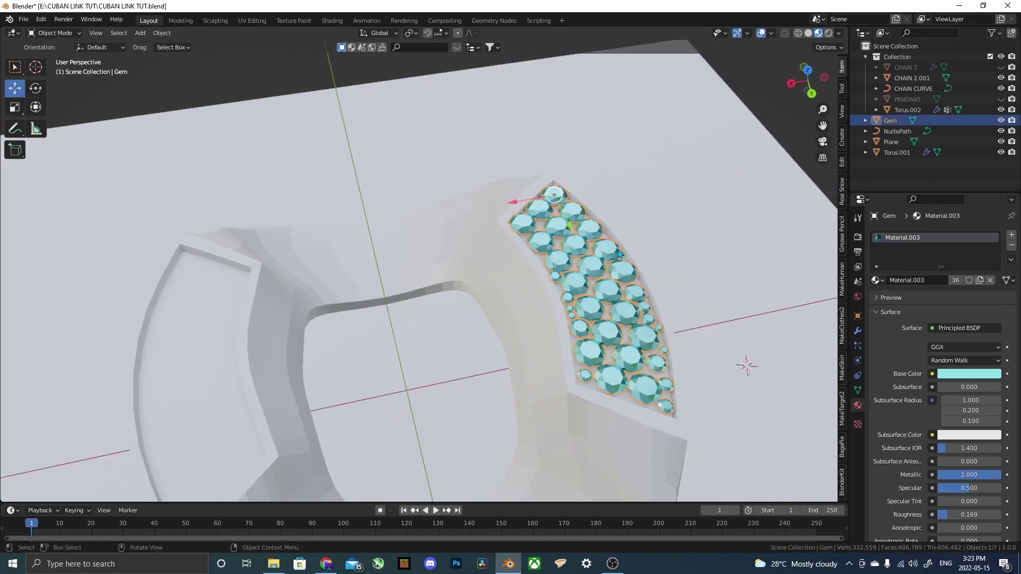
# Add a Mirror modifier to Gem and apply it to copy the gems across the ring.
pyautogui.click(857, 332)
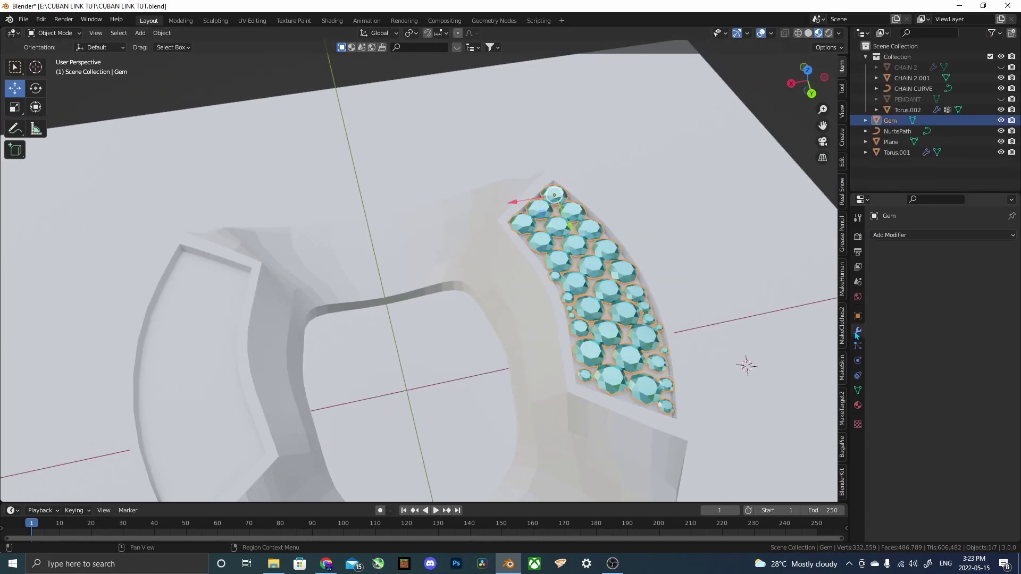
pyautogui.click(896, 237)
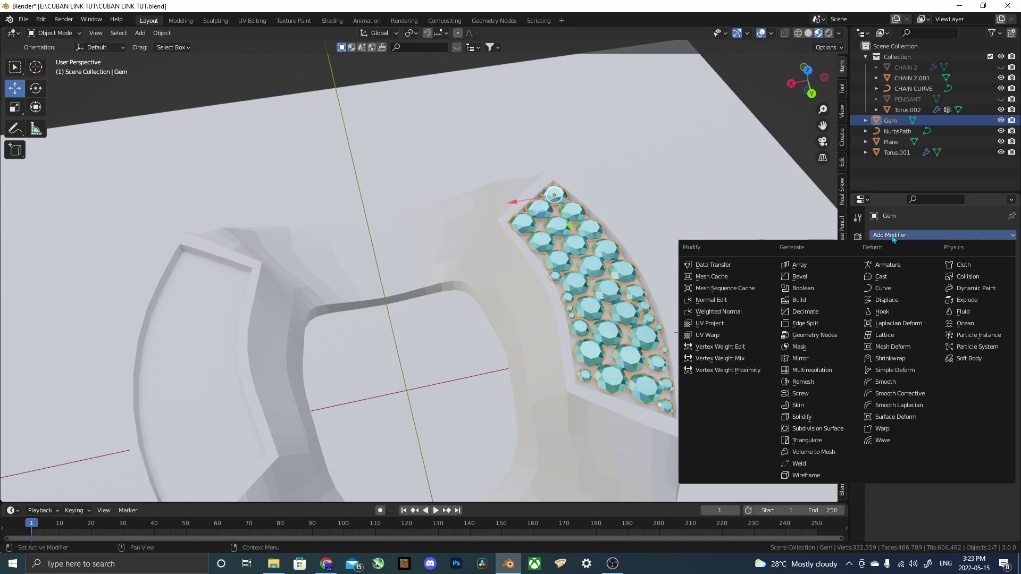
pyautogui.click(800, 359)
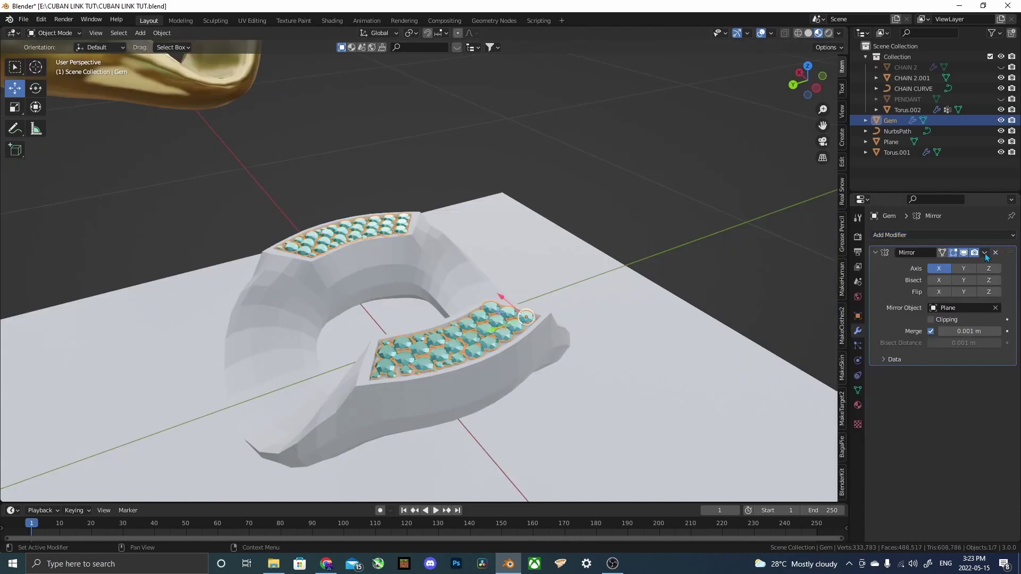
pyautogui.click(984, 253)
pyautogui.click(941, 262)
# Apply the existing Mirror modifier on the ring body Torus.001.
pyautogui.click(431, 250)
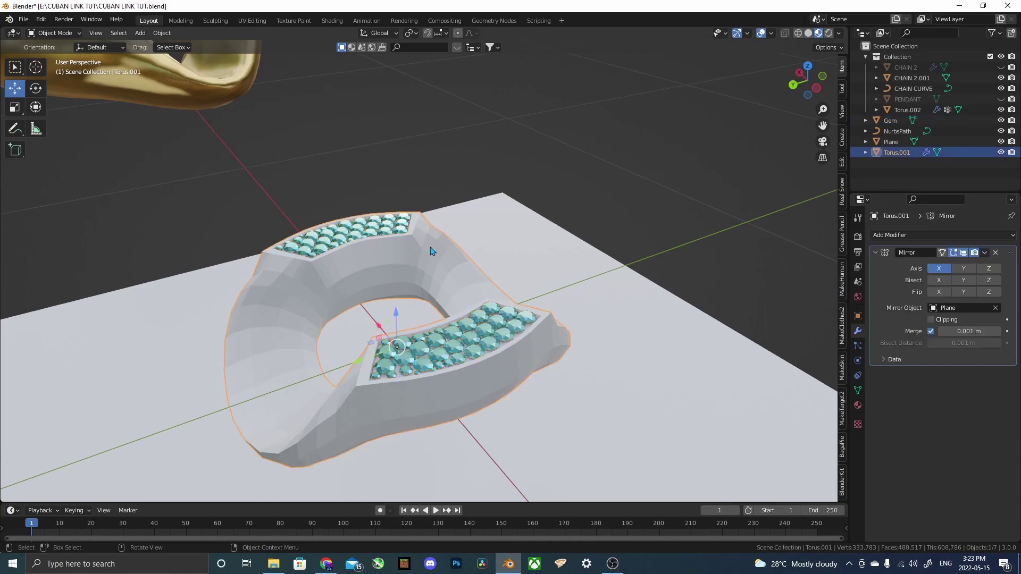
pyautogui.scroll(1, 606, 250)
pyautogui.moveTo(607, 250); pyautogui.dragTo(604, 317, button='middle')
pyautogui.scroll(2, 604, 317)
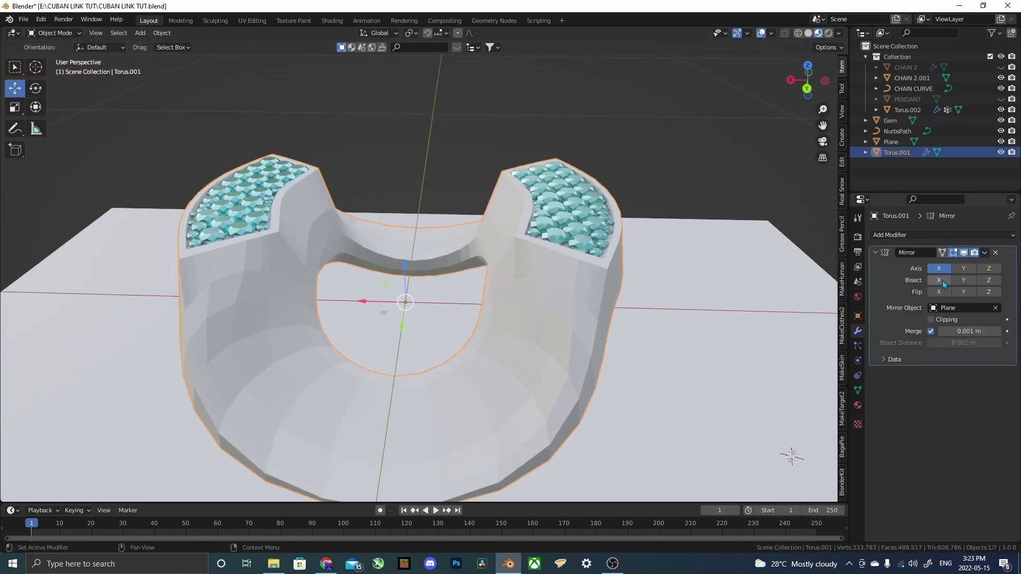
pyautogui.click(985, 253)
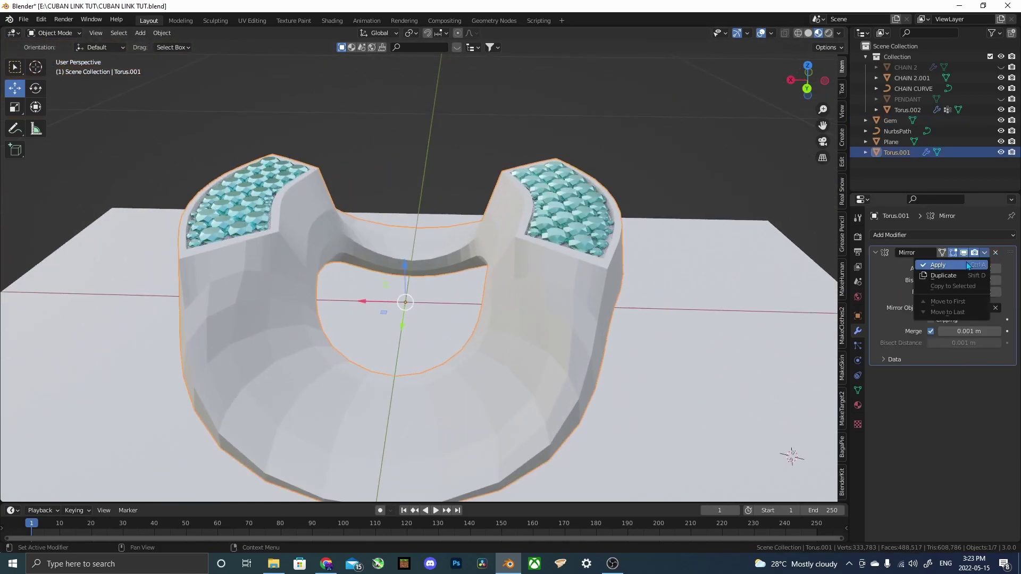
pyautogui.click(941, 265)
# Add a 0.19 m Bevel modifier to Torus.001 and apply it.
pyautogui.rightClick(567, 304)
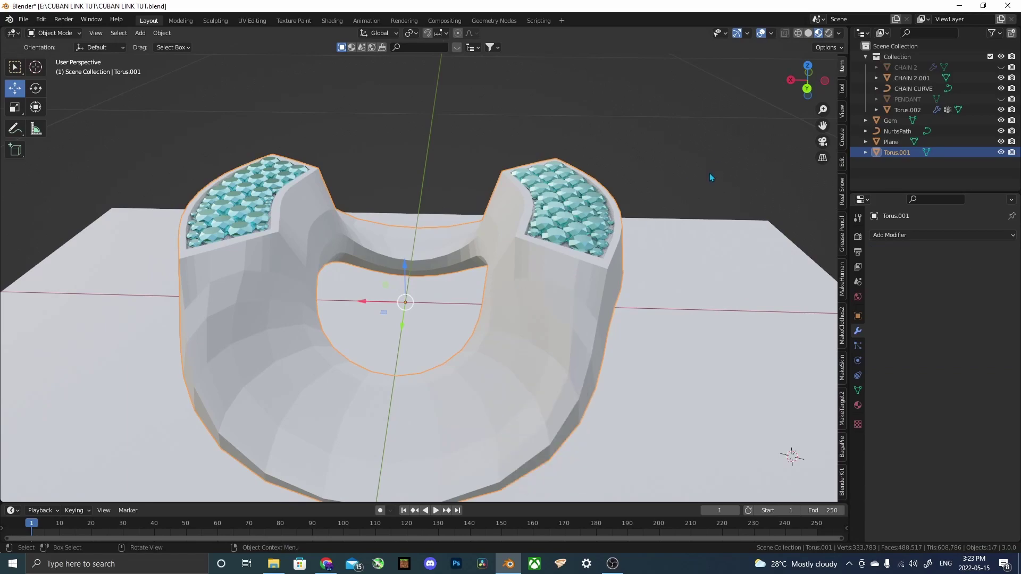
pyautogui.click(902, 235)
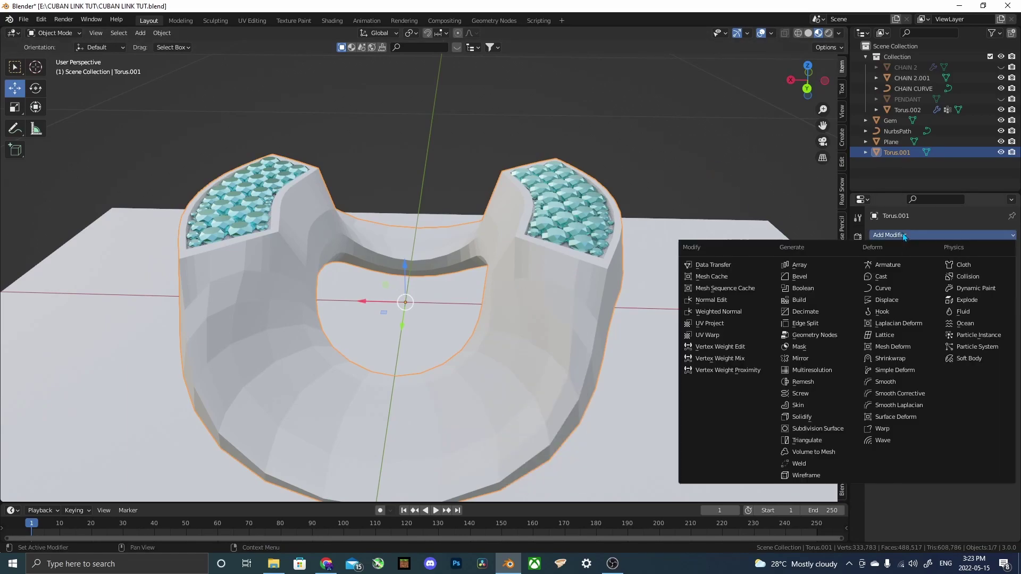
pyautogui.click(819, 277)
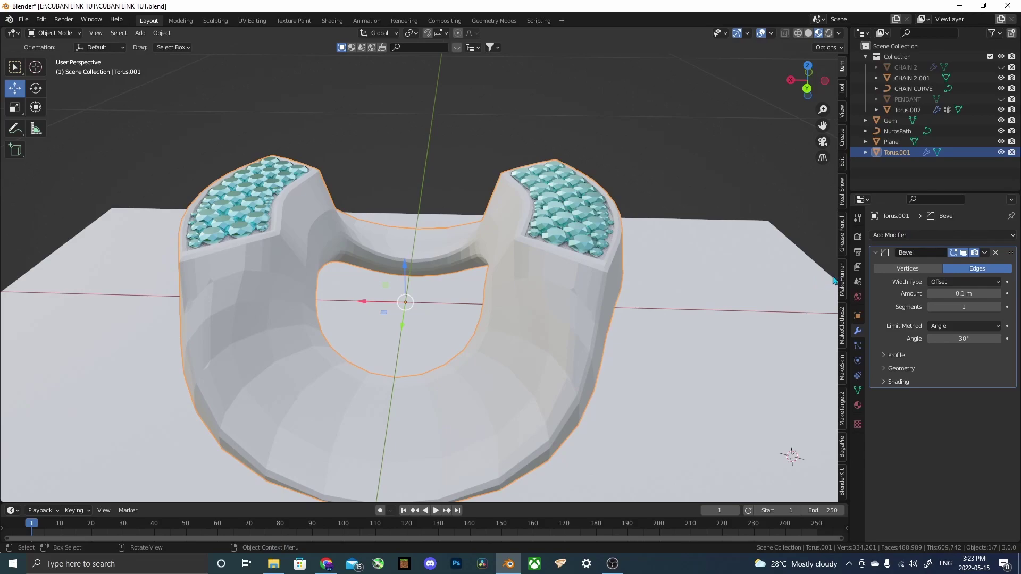
pyautogui.moveTo(329, 308); pyautogui.dragTo(322, 283, button='middle')
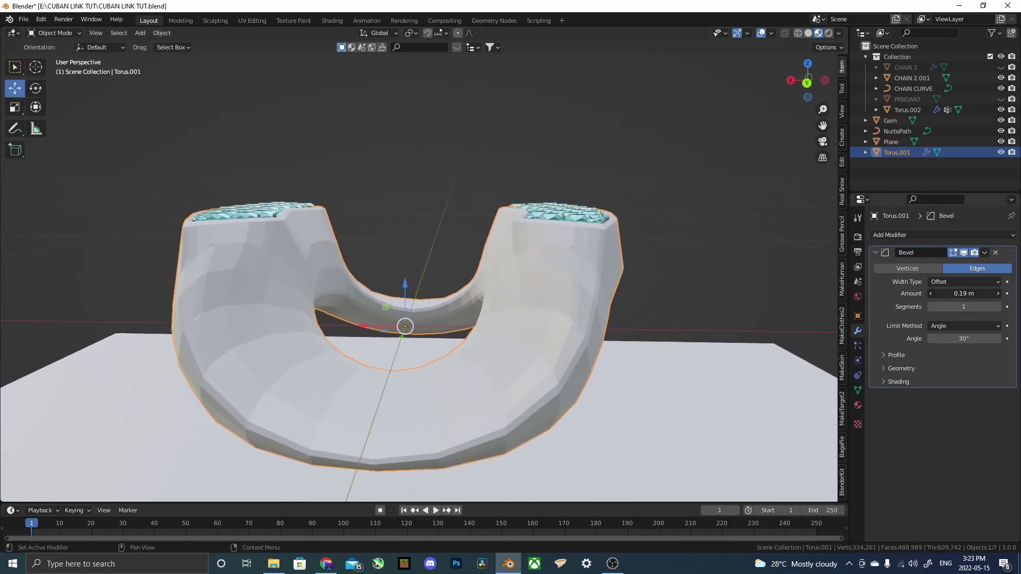
pyautogui.click(984, 253)
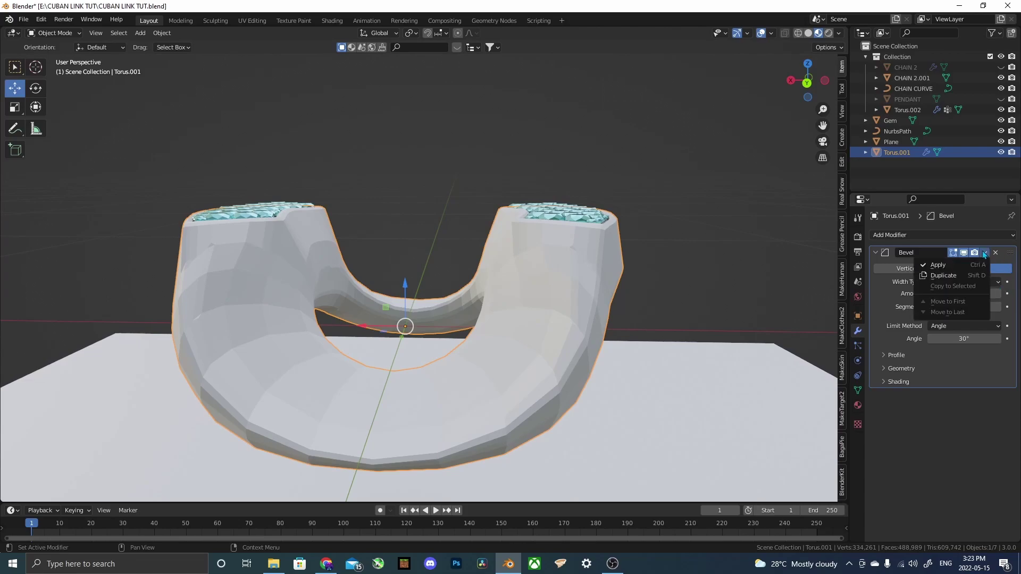
pyautogui.click(964, 263)
# Shade Torus.001 smooth and deselect it.
pyautogui.rightClick(507, 284)
pyautogui.click(505, 280)
pyautogui.click(483, 184)
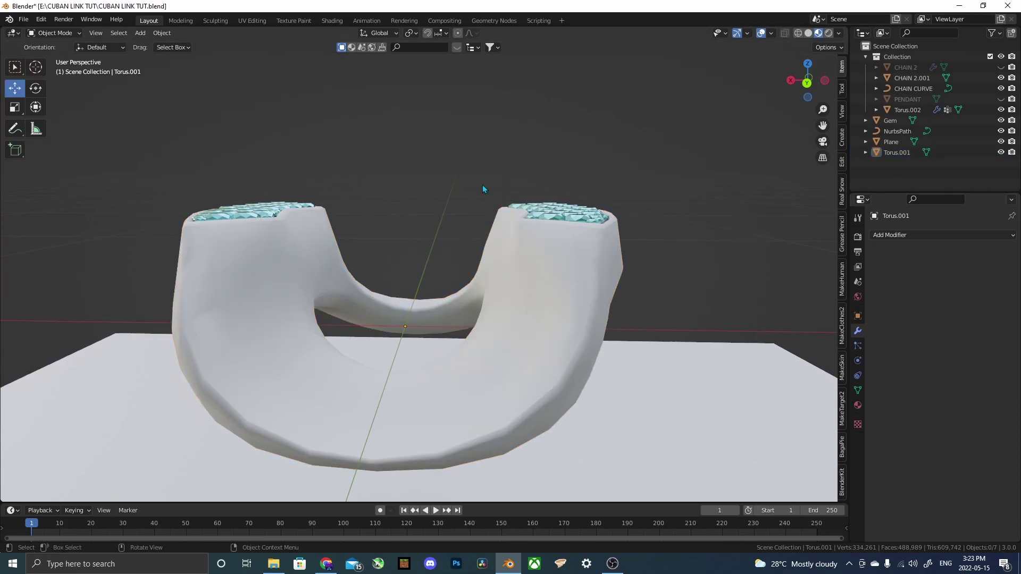
pyautogui.moveTo(483, 184); pyautogui.dragTo(406, 292, button='middle')
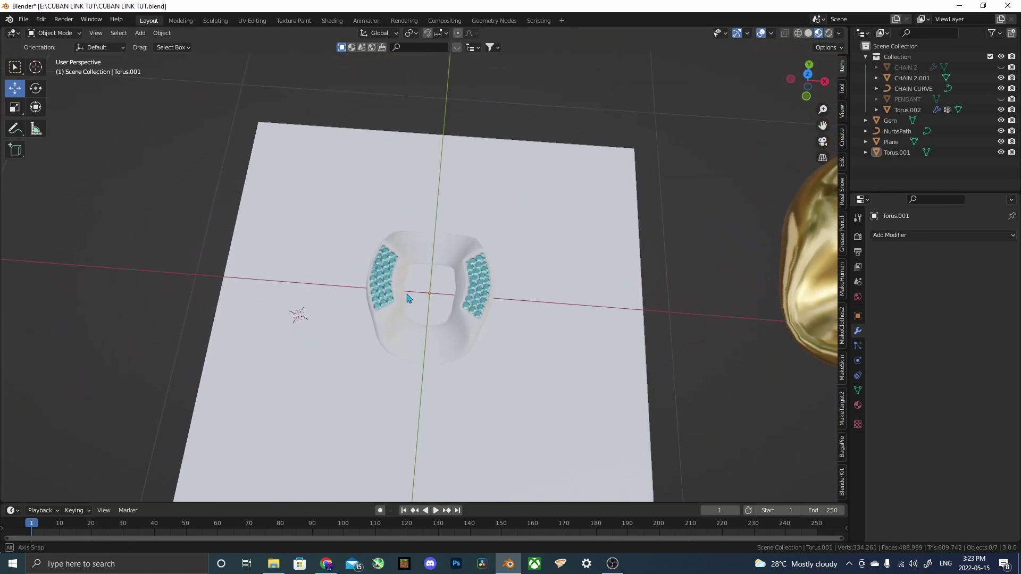
# Create a new material for Torus.001 with a yellow-gold base colour.
pyautogui.scroll(3, 420, 298)
pyautogui.click(449, 239)
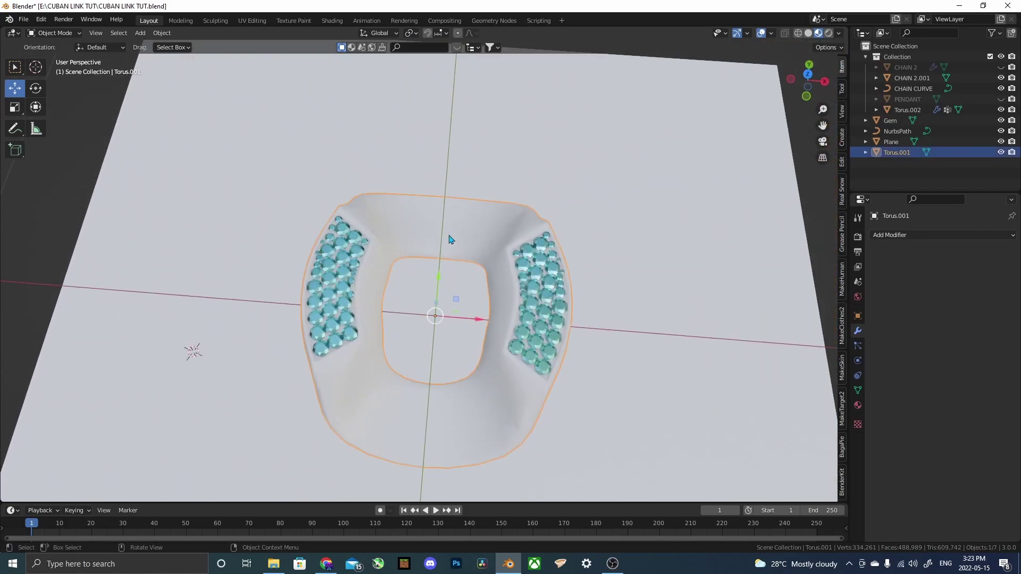
pyautogui.click(857, 406)
pyautogui.click(901, 279)
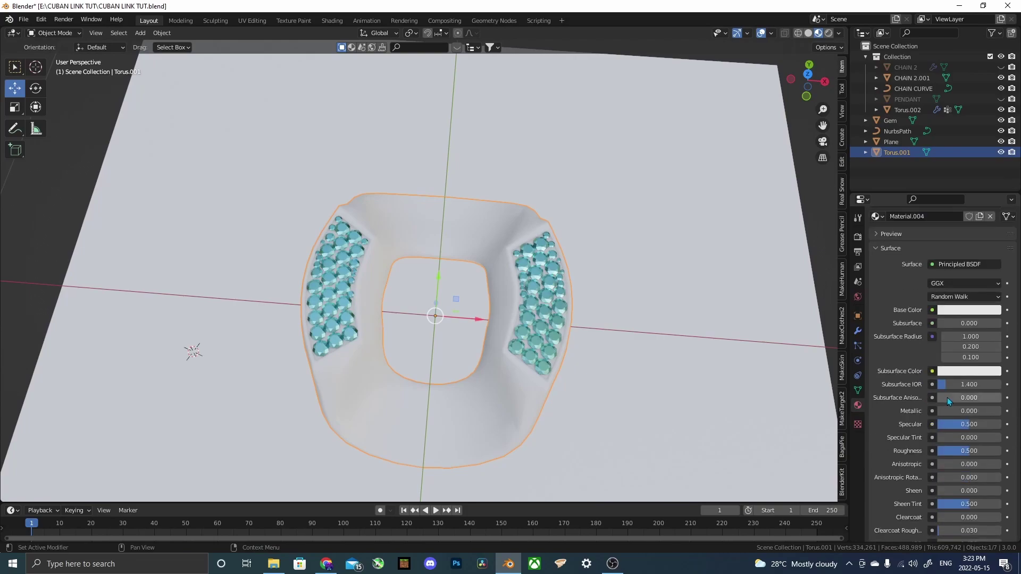
pyautogui.click(964, 313)
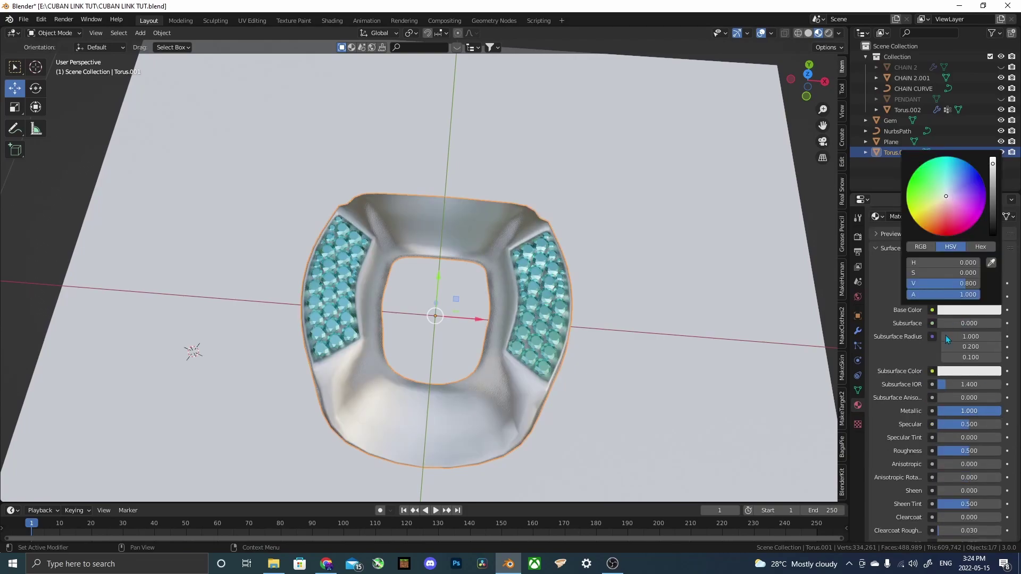
pyautogui.click(952, 314)
pyautogui.moveTo(947, 208); pyautogui.dragTo(933, 211)
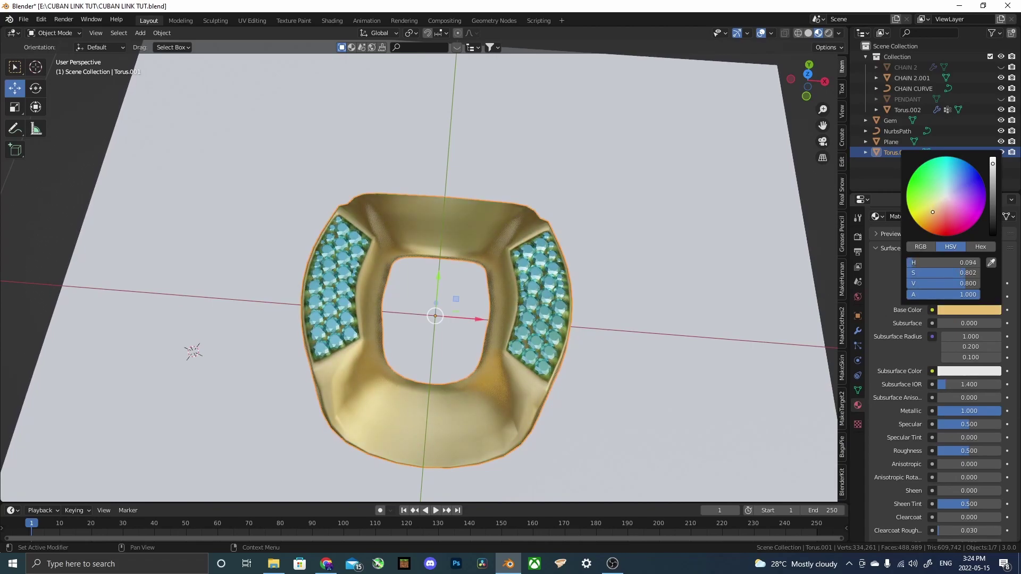
# Deselect the ring and save the blend file with Ctrl+S.
pyautogui.scroll(-3, 560, 254)
pyautogui.moveTo(561, 254); pyautogui.dragTo(553, 206, button='middle')
pyautogui.click(549, 216)
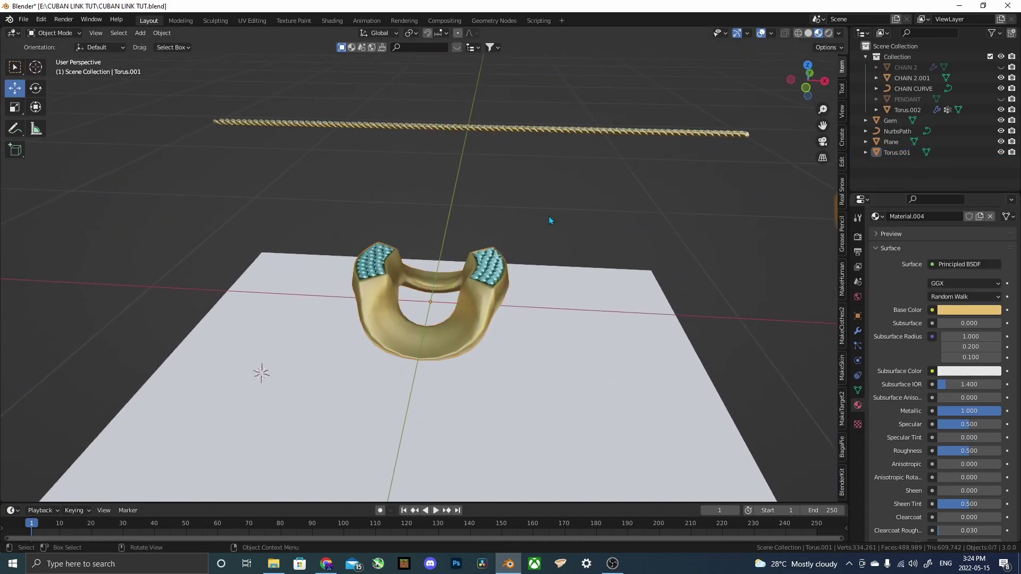
pyautogui.hotkey('ctrl', 's')
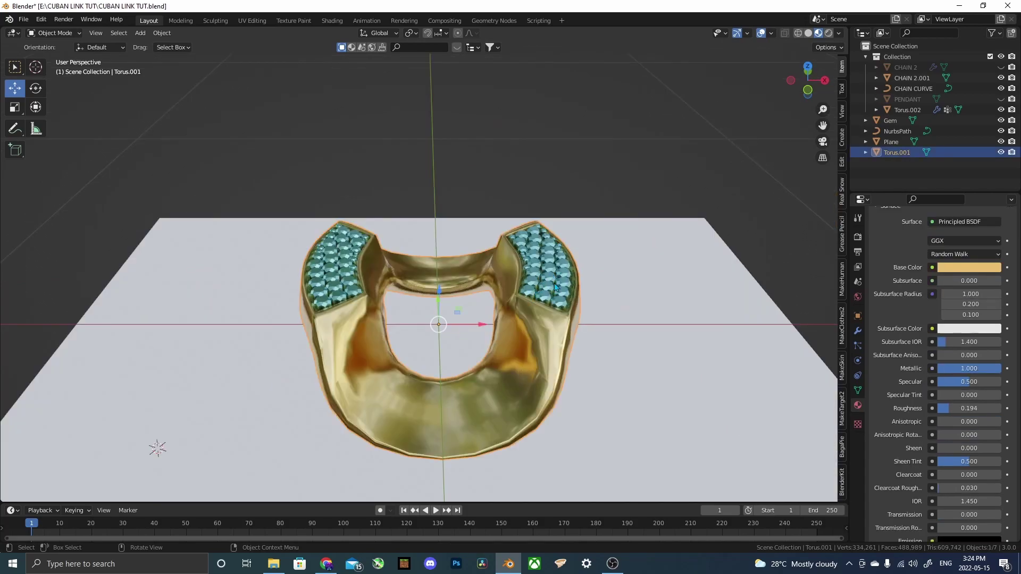
# Join the ring body into the Gem object and enter Edit Mode on the result.
pyautogui.keyDown('shift'); pyautogui.click(554, 286); pyautogui.keyUp('shift')
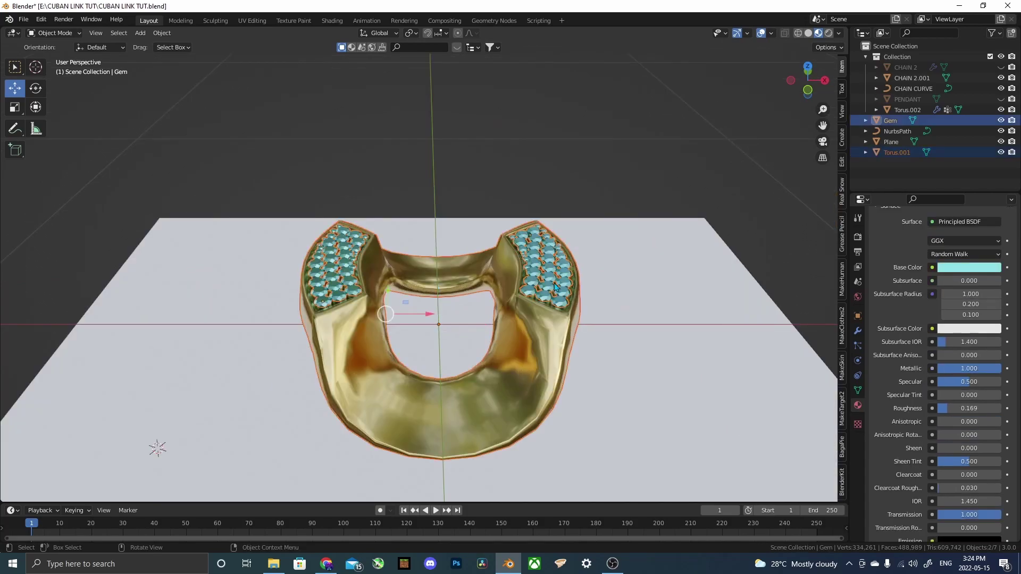
pyautogui.rightClick(554, 286)
pyautogui.click(534, 305)
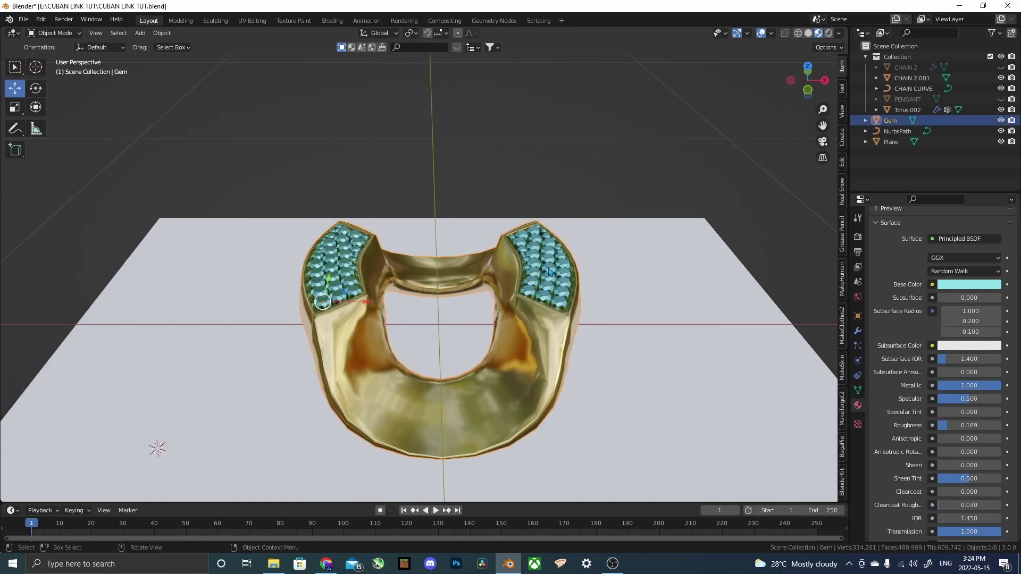
pyautogui.press('Tab')
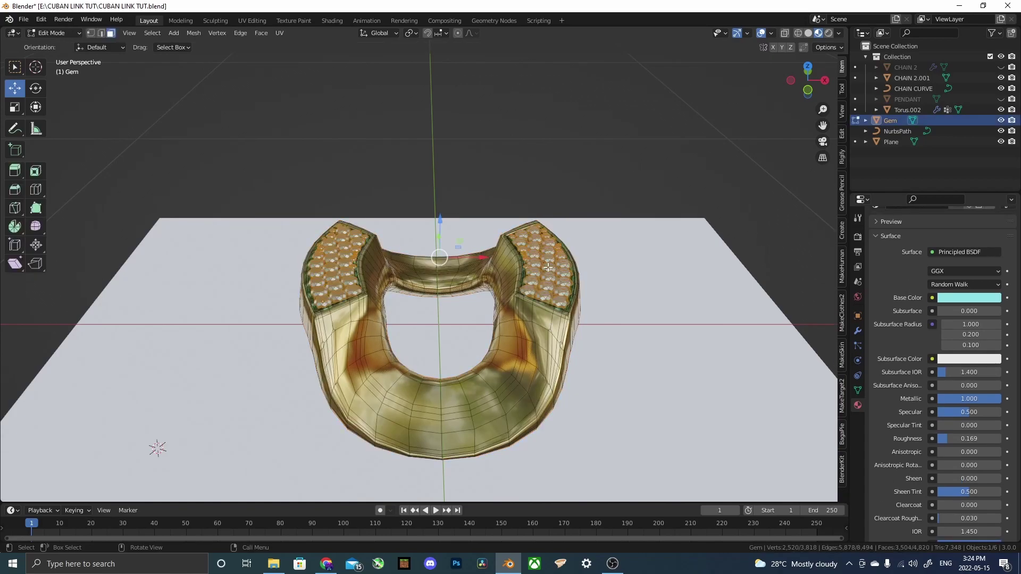
# Separate the whole mesh by material so the cyan stones become their own Gem.001 object.
pyautogui.press('a')
pyautogui.rightClick(548, 268)
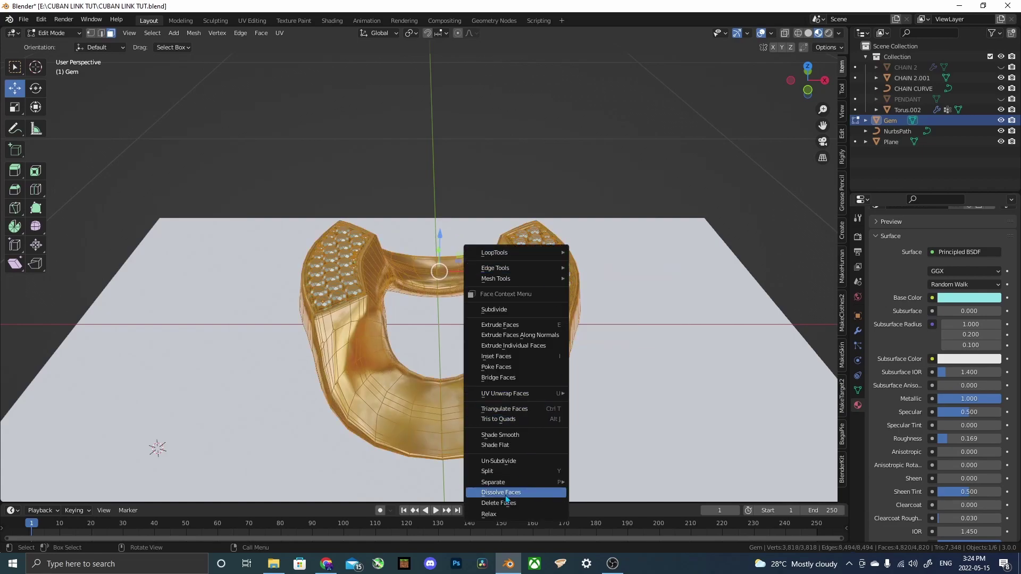
pyautogui.moveTo(499, 488)
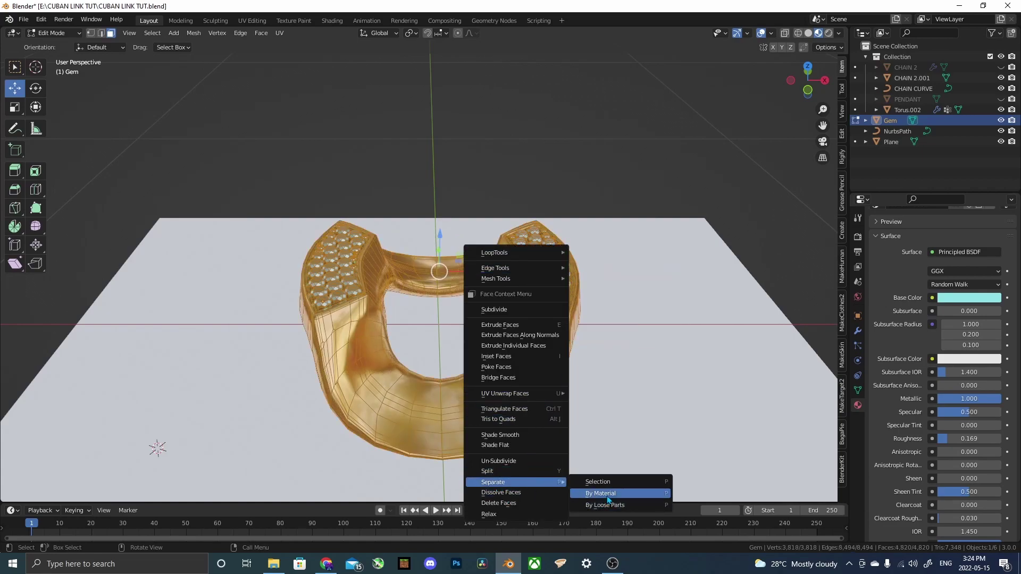
pyautogui.click(606, 494)
pyautogui.press('Tab')
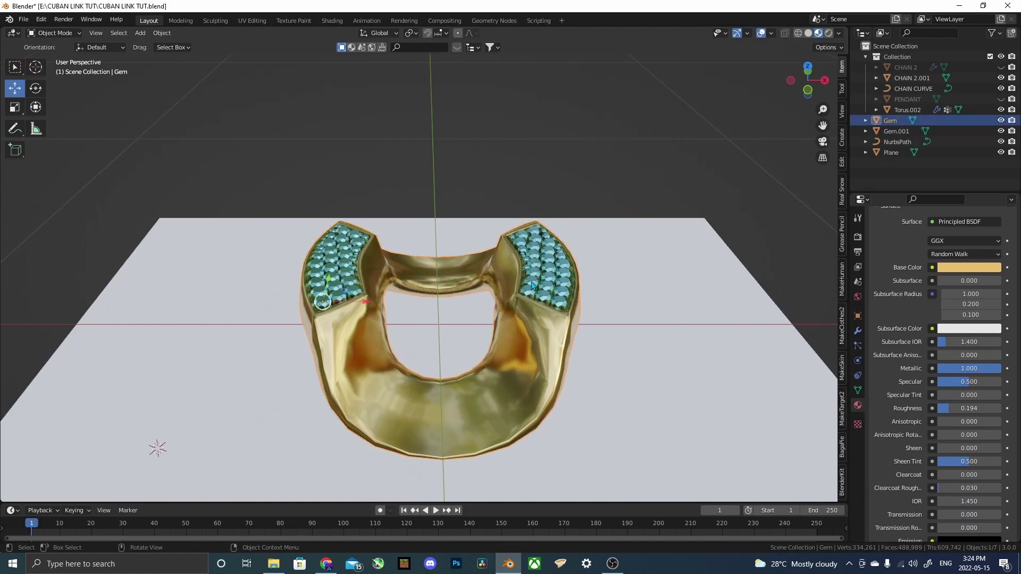
# Select the separated gem cluster, then the gold band, and look down on the link.
pyautogui.click(541, 275)
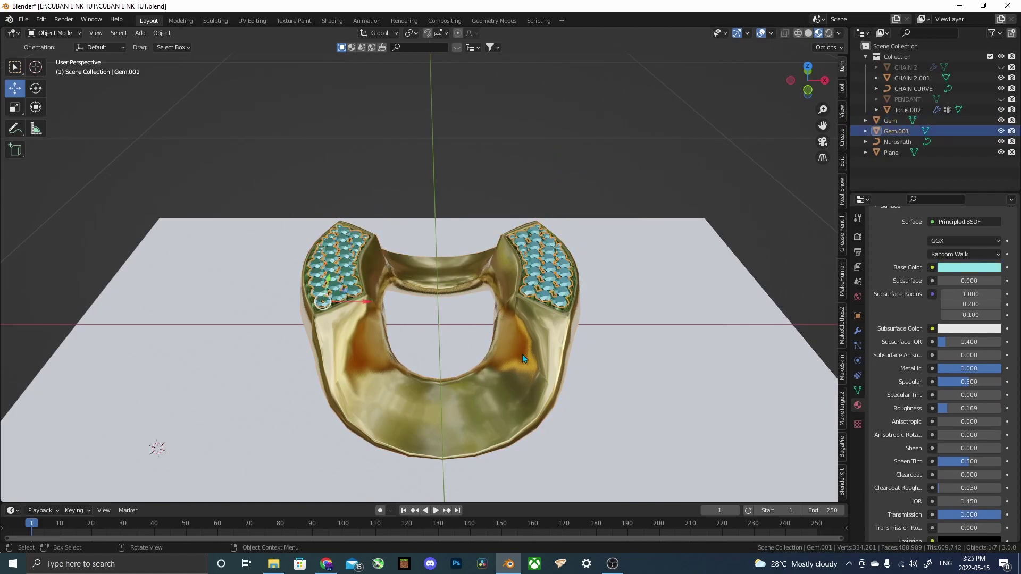
pyautogui.click(519, 383)
pyautogui.moveTo(519, 383); pyautogui.dragTo(543, 293, button='middle')
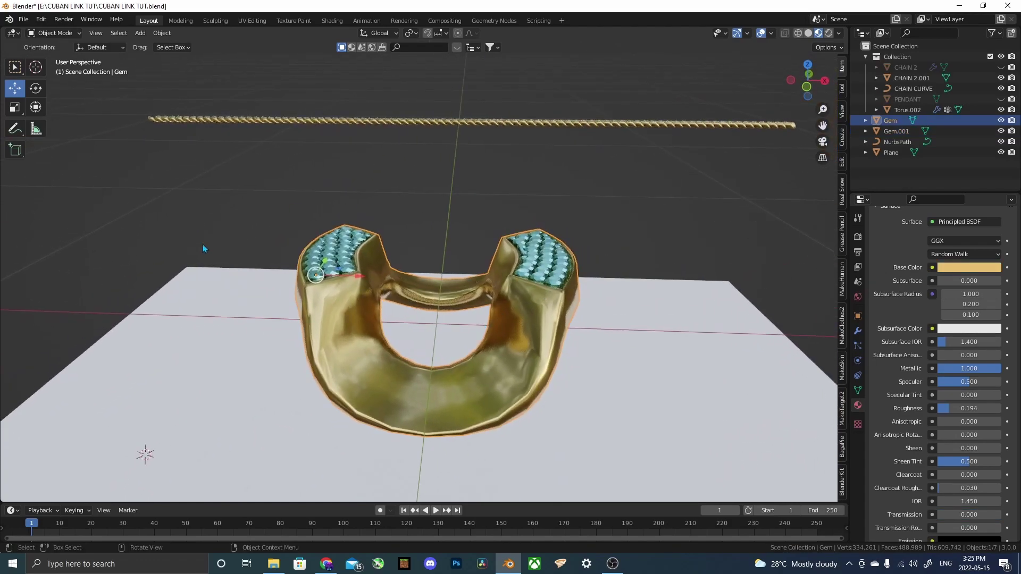
pyautogui.moveTo(427, 241); pyautogui.dragTo(558, 279, button='middle')
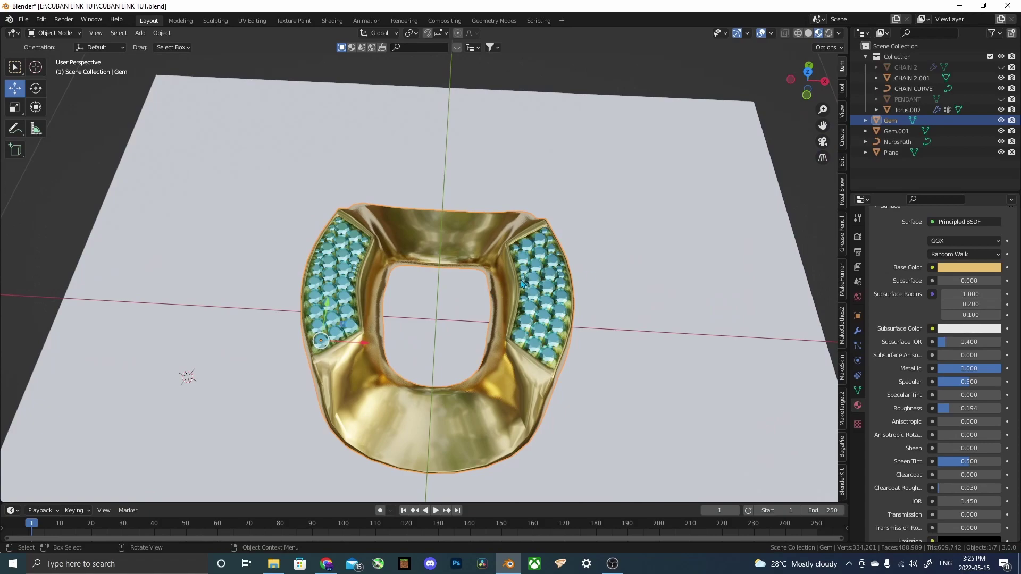
# Join the gold band and cyan gems back into a single Gem.001 object.
pyautogui.keyDown('shift'); pyautogui.click(535, 285); pyautogui.keyUp('shift')
pyautogui.rightClick(536, 284)
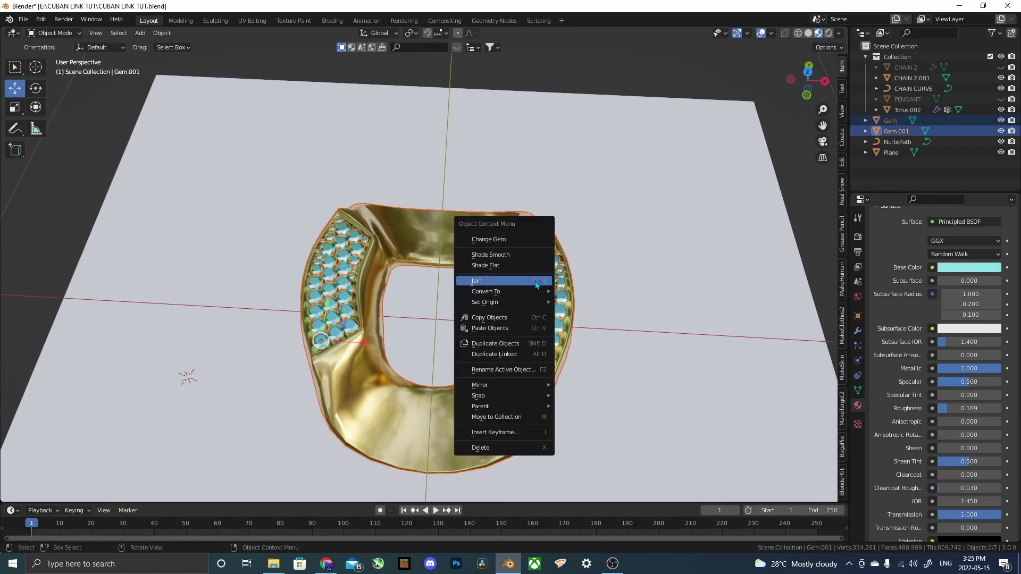
pyautogui.click(535, 284)
pyautogui.scroll(-2, 535, 274)
pyautogui.moveTo(536, 269); pyautogui.dragTo(541, 269, button='middle')
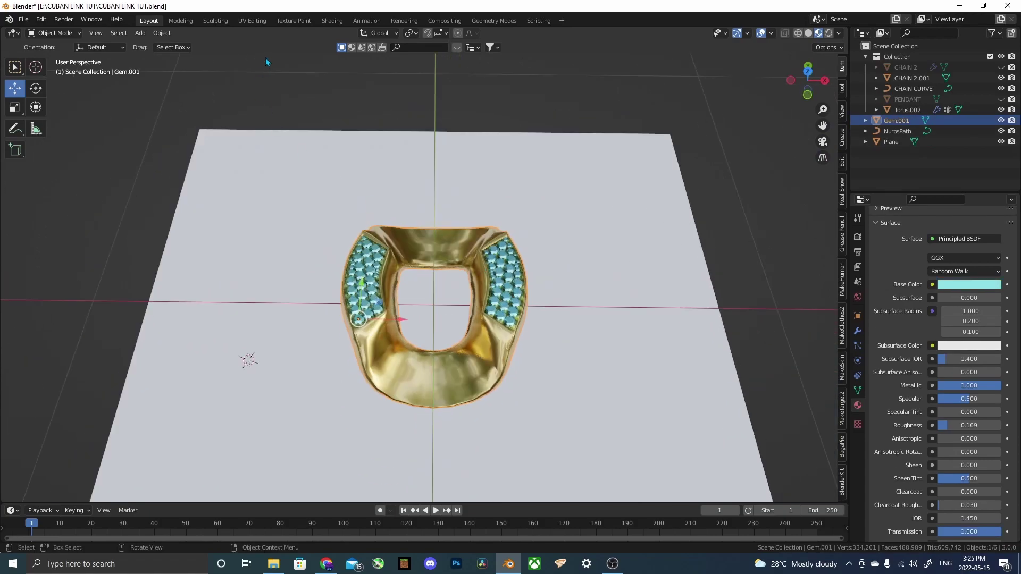
# Snap the 3D cursor to the world origin.
pyautogui.click(161, 34)
pyautogui.moveTo(193, 99)
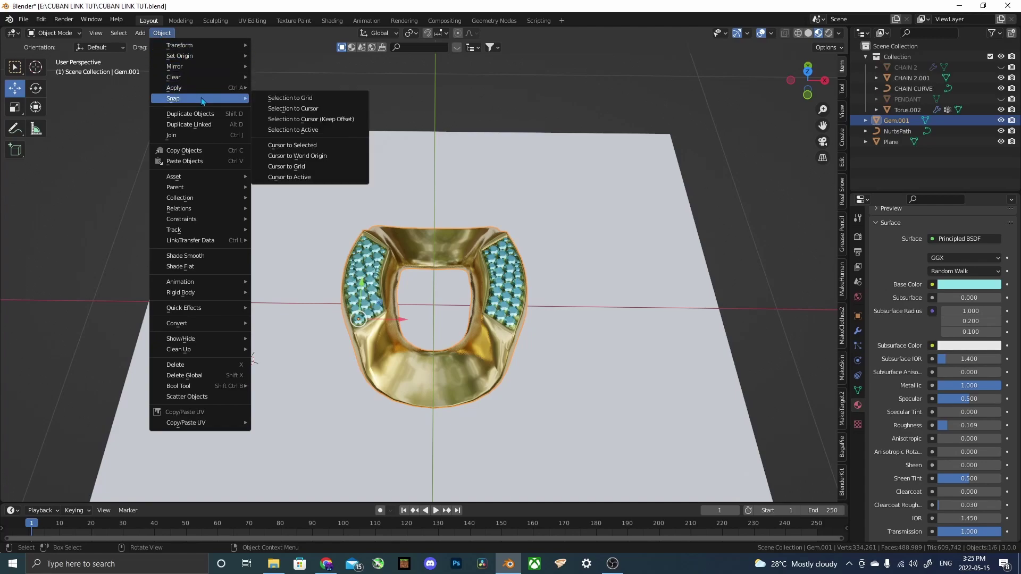
pyautogui.click(327, 154)
# Hide the large gold link CHAIN 2.001, leaving a front view of the small link.
pyautogui.moveTo(327, 158); pyautogui.dragTo(627, 110, button='middle')
pyautogui.click(628, 110)
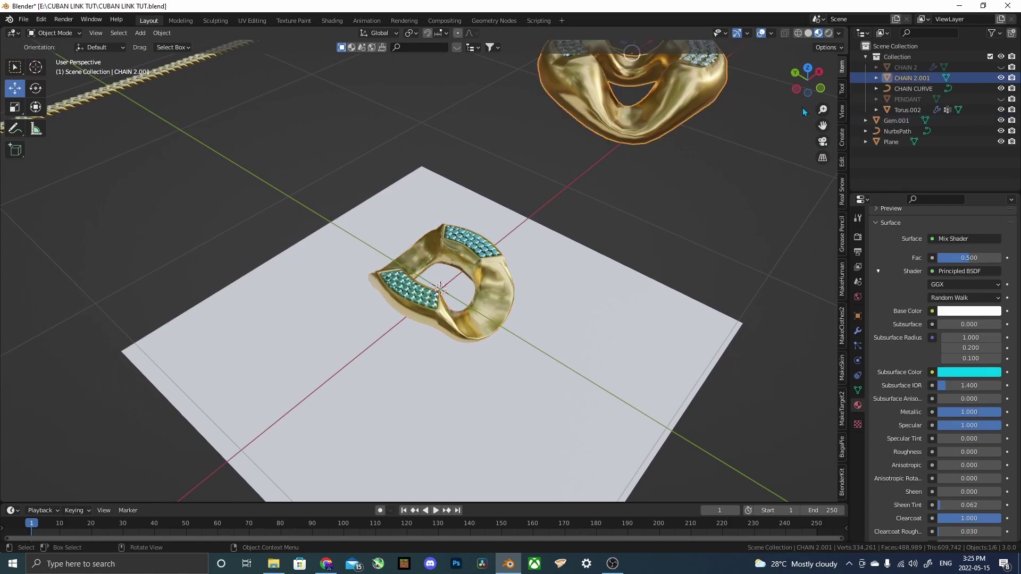
pyautogui.click(1002, 78)
pyautogui.moveTo(599, 306); pyautogui.dragTo(412, 342, button='middle')
# Add a new NURBS path curve, NurbsPath.001, to the scene.
pyautogui.hotkey('shift', 'a')
pyautogui.moveTo(413, 342)
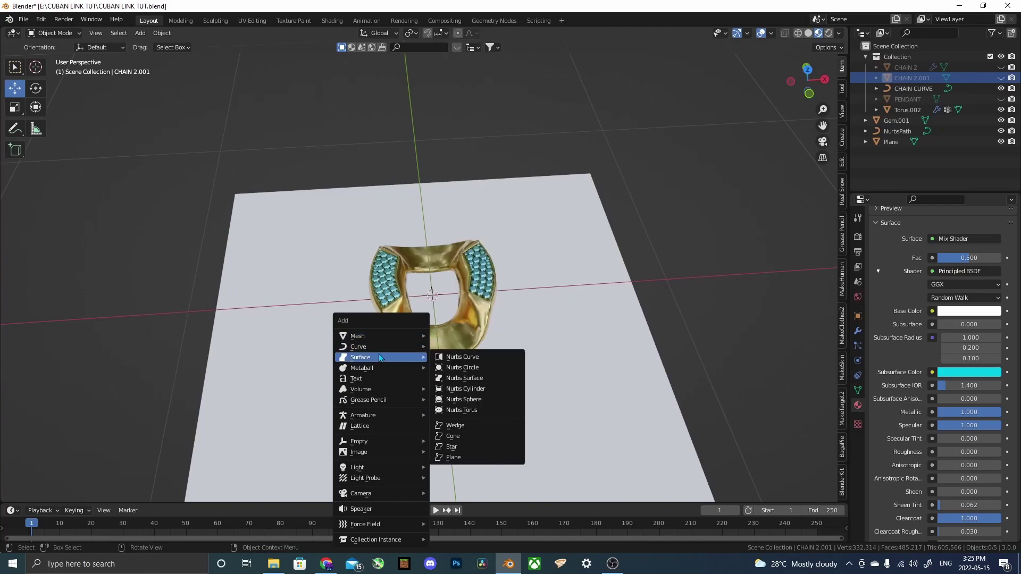
pyautogui.moveTo(381, 348)
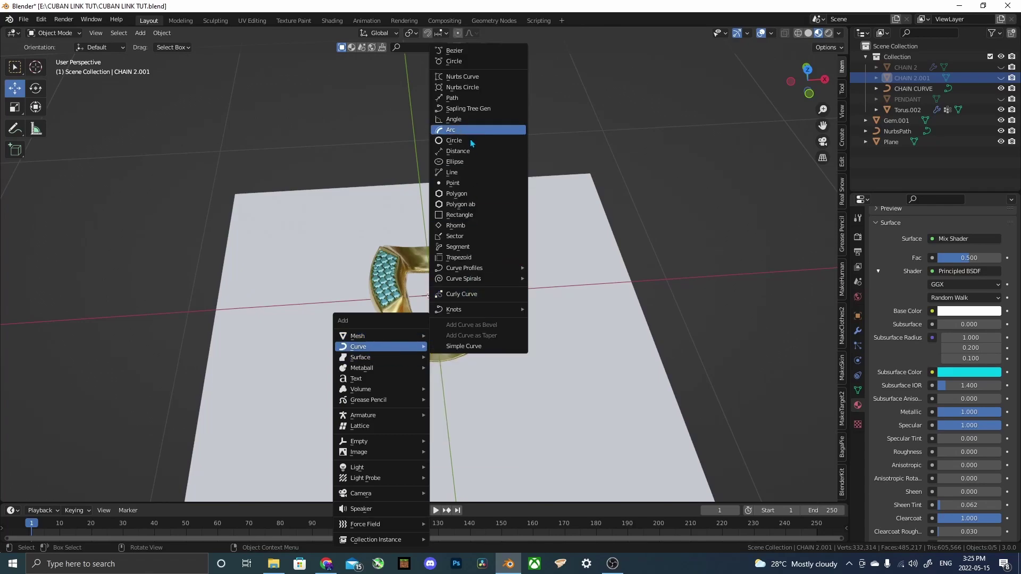
pyautogui.click(469, 101)
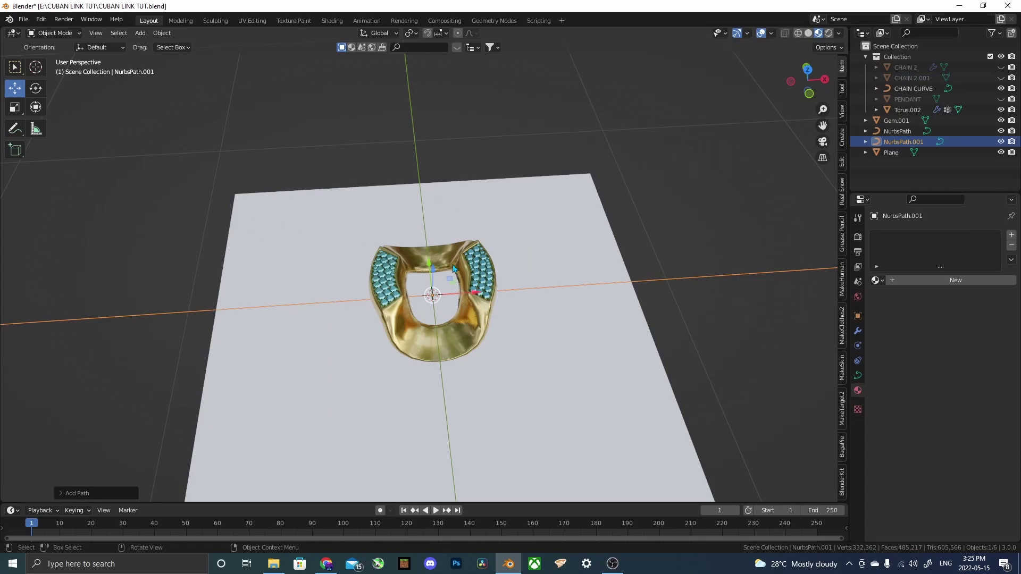
pyautogui.scroll(-3, 466, 321)
pyautogui.keyDown('shift'); pyautogui.moveTo(414, 326); pyautogui.dragTo(520, 374, button='middle'); pyautogui.keyUp('shift')
# Slide the jewelled Gem.001 link about 1.5 m left along X onto the origin.
pyautogui.click(582, 261)
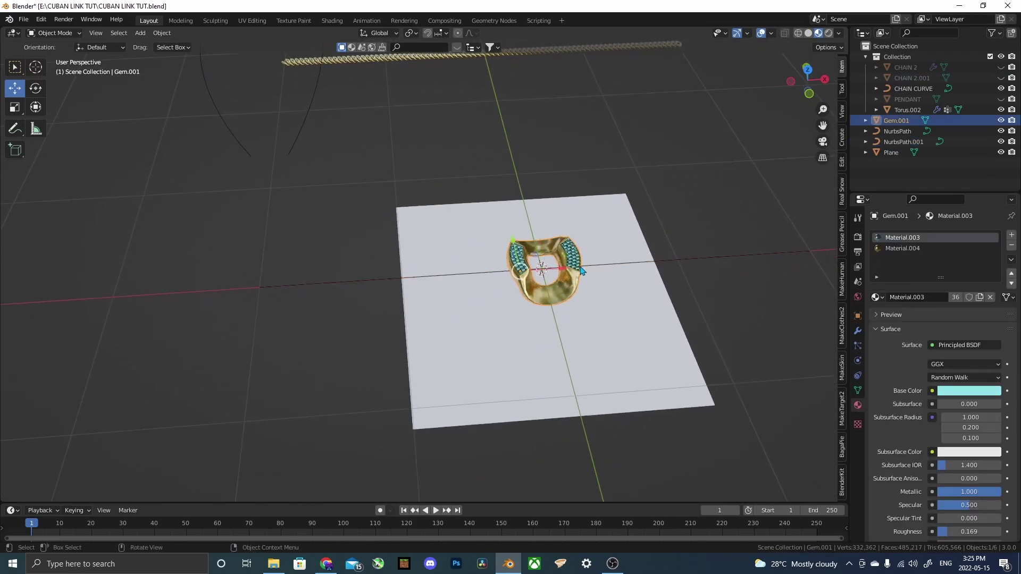
pyautogui.scroll(3, 658, 259)
pyautogui.moveTo(638, 270); pyautogui.dragTo(190, 309)
pyautogui.keyDown('shift'); pyautogui.moveTo(190, 309); pyautogui.dragTo(471, 310, button='middle'); pyautogui.keyUp('shift')
pyautogui.scroll(3, 563, 320)
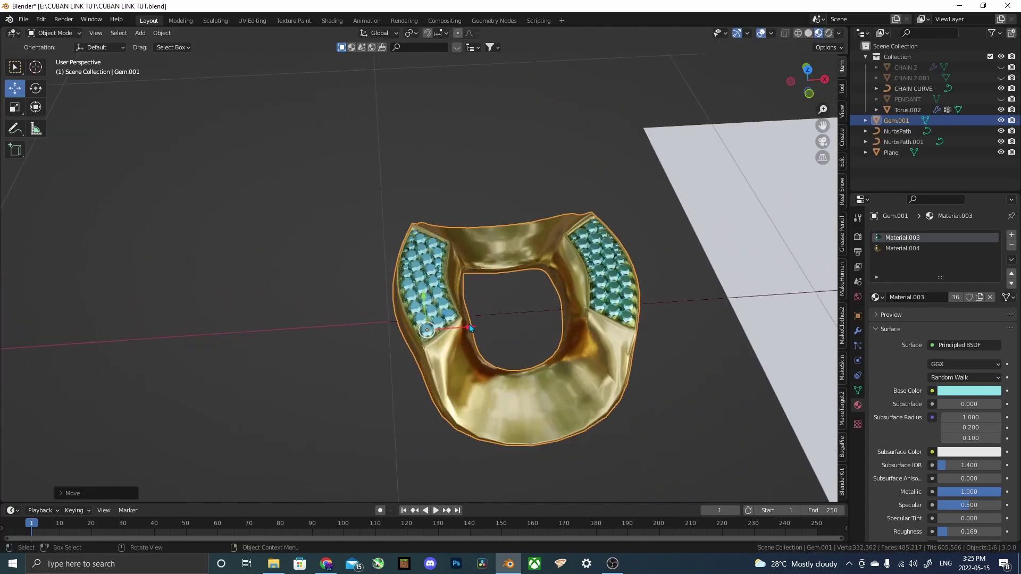
pyautogui.moveTo(469, 327); pyautogui.dragTo(341, 334)
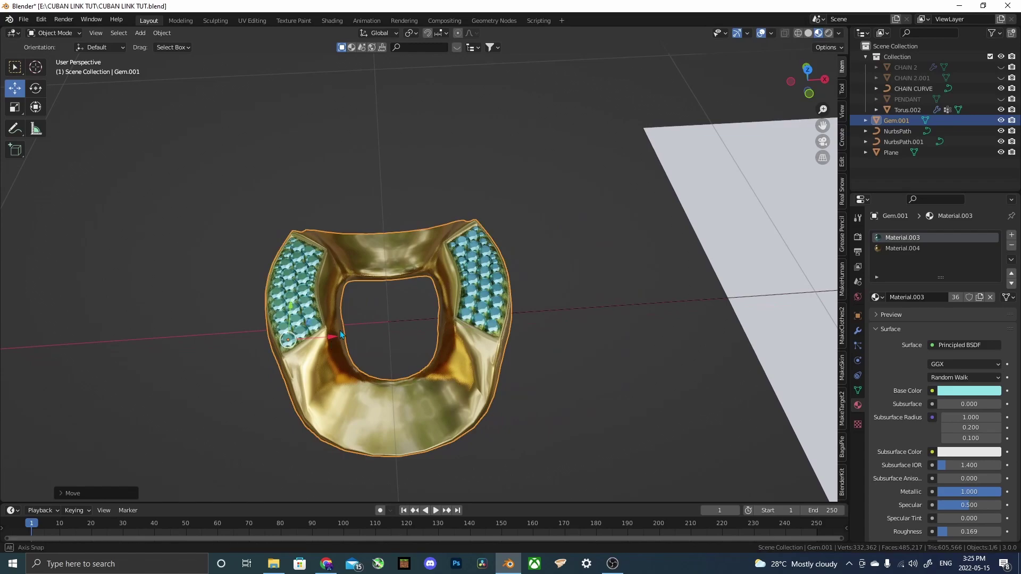
pyautogui.moveTo(341, 334); pyautogui.dragTo(471, 365, button='middle')
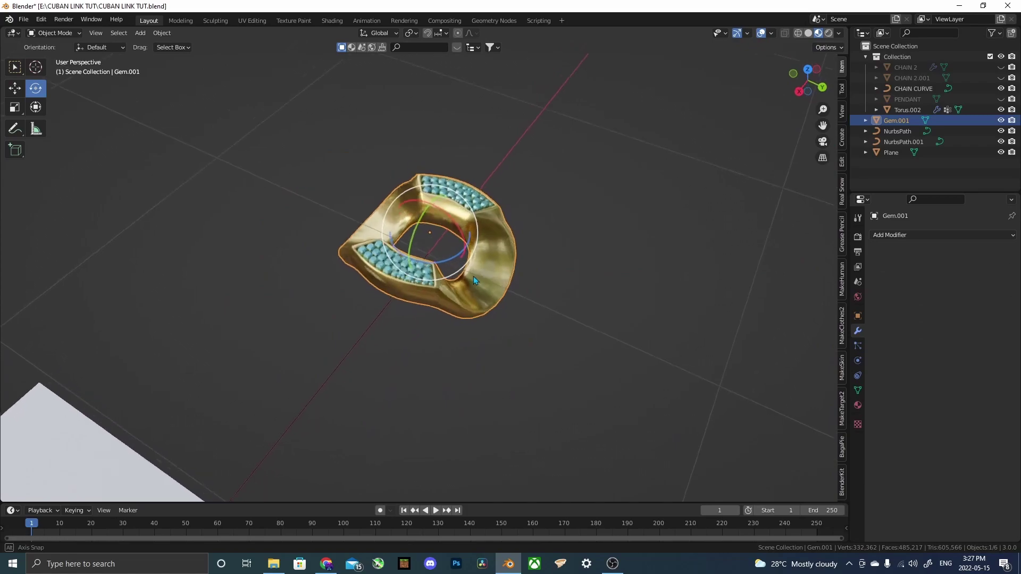
pyautogui.scroll(3, 473, 276)
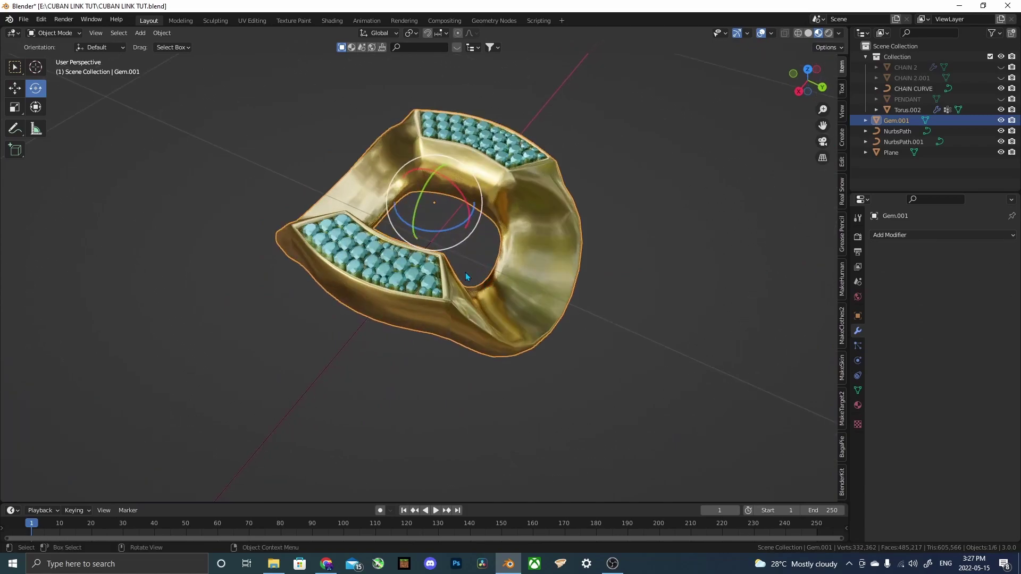
pyautogui.click(54, 33)
pyautogui.click(53, 63)
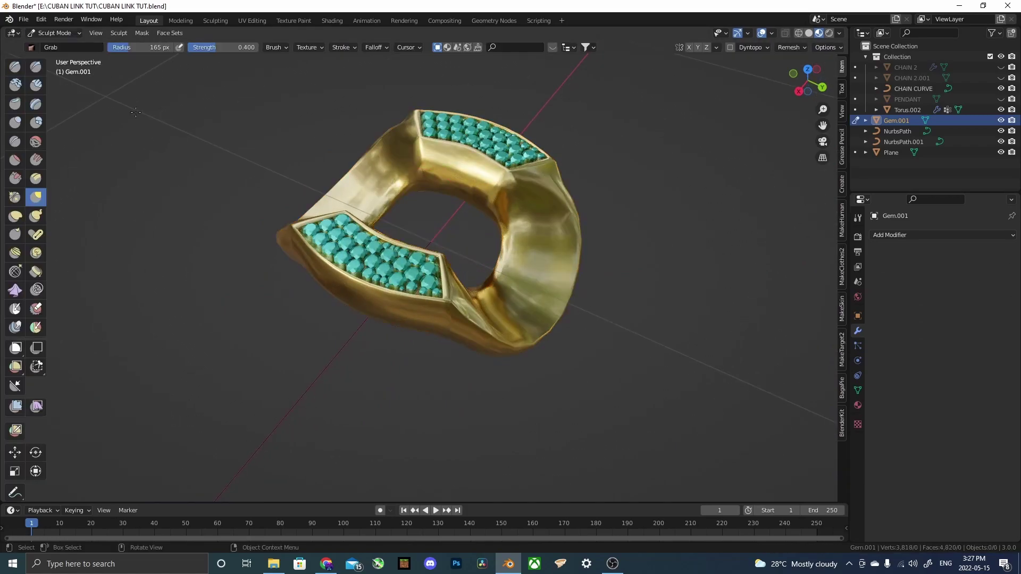
pyautogui.moveTo(387, 244); pyautogui.dragTo(442, 271, button='middle')
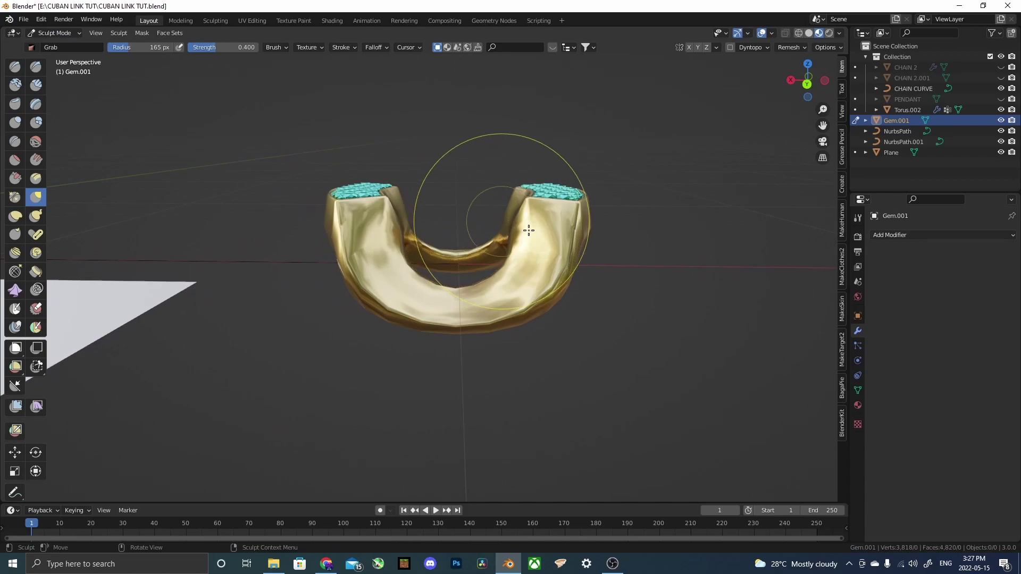
pyautogui.press('x')
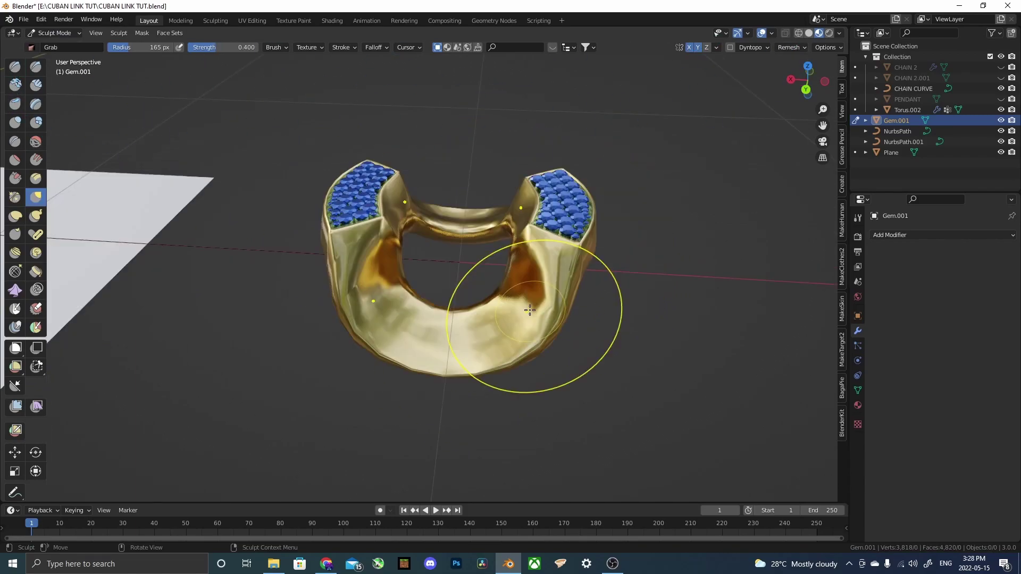
pyautogui.moveTo(534, 312)
pyautogui.mouseDown(button='middle')
pyautogui.moveTo(527, 230)
pyautogui.moveTo(532, 248)
pyautogui.moveTo(432, 185)
pyautogui.moveTo(410, 312)
pyautogui.moveTo(565, 303)
pyautogui.moveTo(3, 145)
pyautogui.mouseUp(button='middle')
pyautogui.scroll(1, 533, 245)
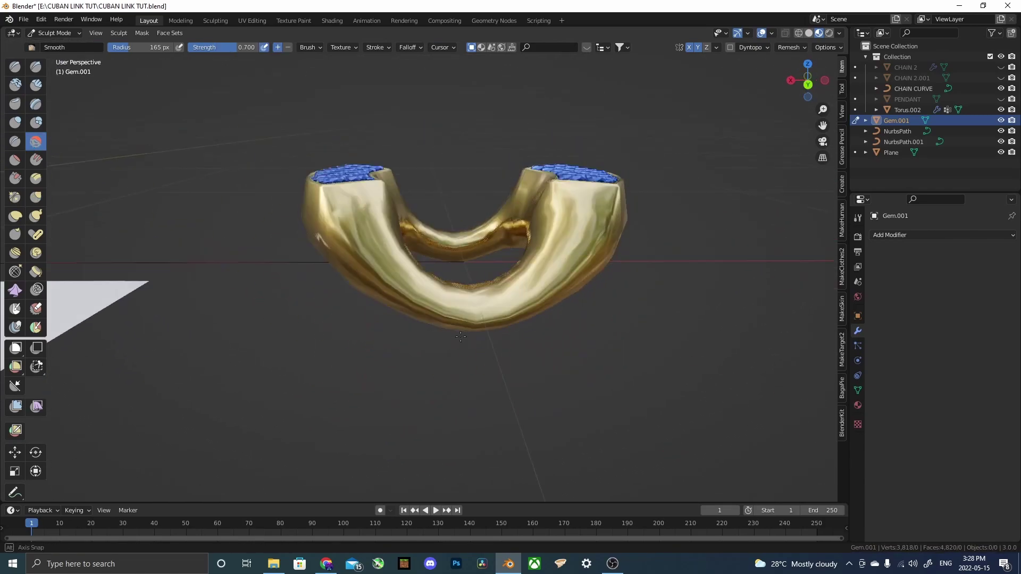
pyautogui.moveTo(532, 319)
pyautogui.mouseDown(button='middle')
pyautogui.moveTo(581, 336)
pyautogui.moveTo(537, 271)
pyautogui.mouseUp(button='middle')
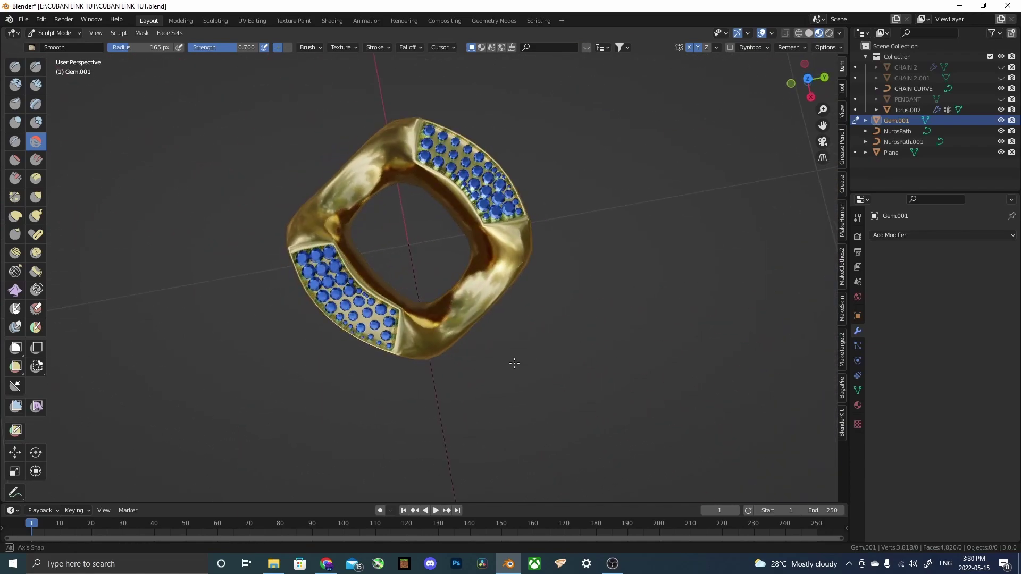
pyautogui.click(36, 196)
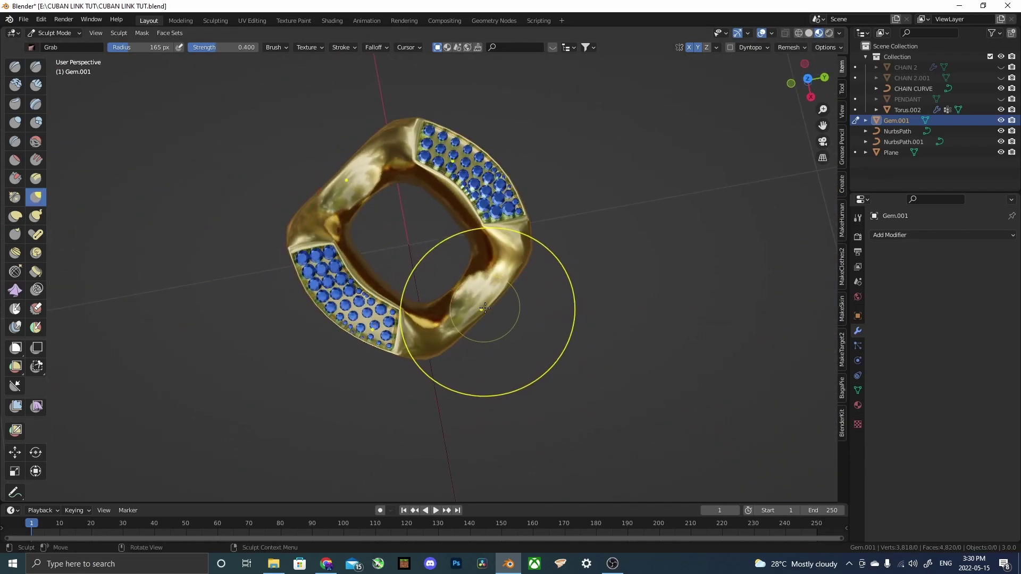
pyautogui.moveTo(485, 319); pyautogui.dragTo(492, 311)
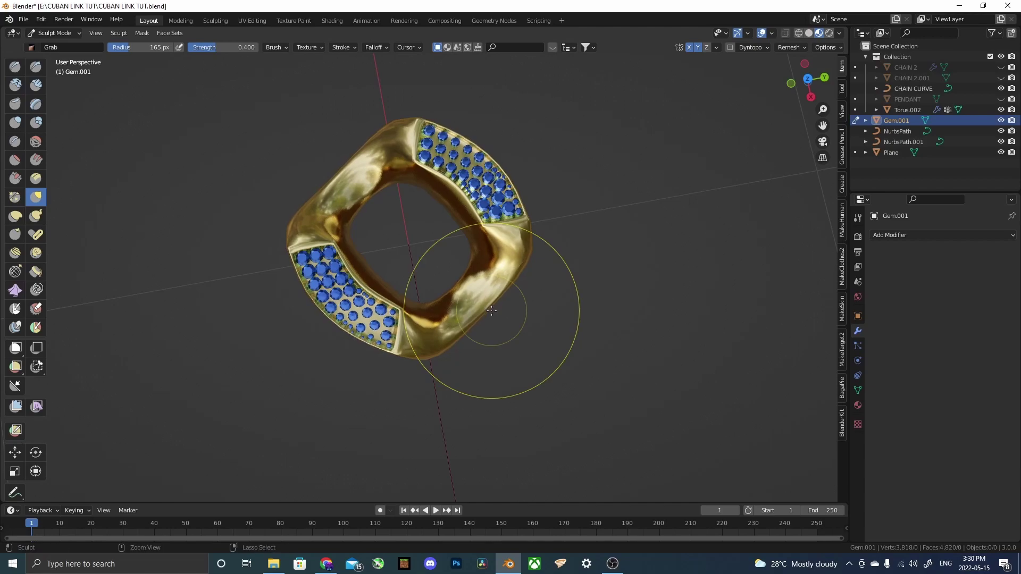
pyautogui.moveTo(491, 311); pyautogui.dragTo(454, 294, button='middle')
pyautogui.hotkey('ctrl', 'z')
pyautogui.hotkey('ctrl', 'z')
pyautogui.hotkey('ctrl', 'z')
pyautogui.hotkey('ctrl', 'z')
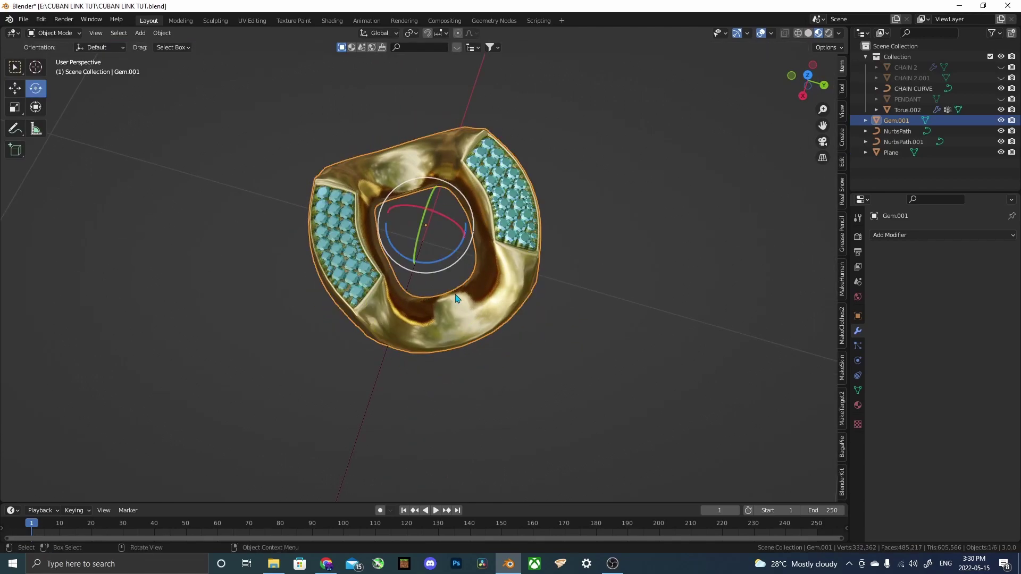
# Return to Sculpt Mode and rotate the link about 40 degrees around Z.
pyautogui.click(80, 33)
pyautogui.click(50, 65)
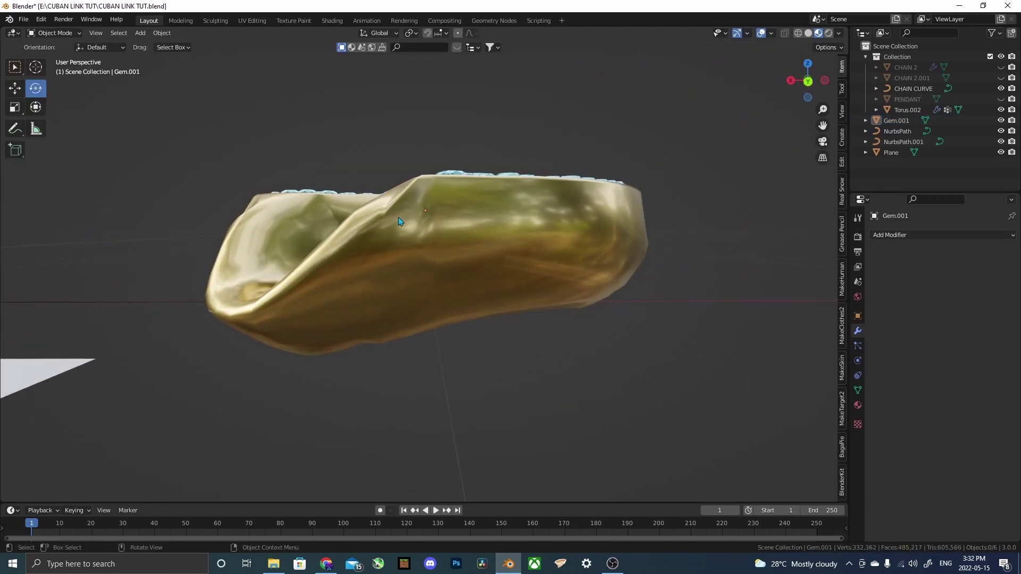
pyautogui.moveTo(399, 220); pyautogui.dragTo(643, 218, button='middle')
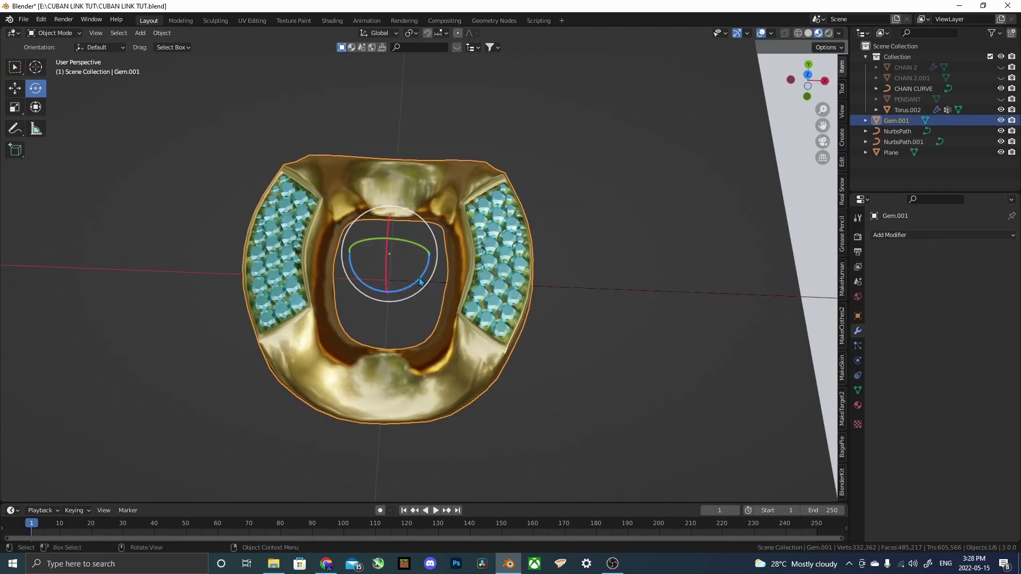
pyautogui.moveTo(417, 290); pyautogui.dragTo(393, 285)
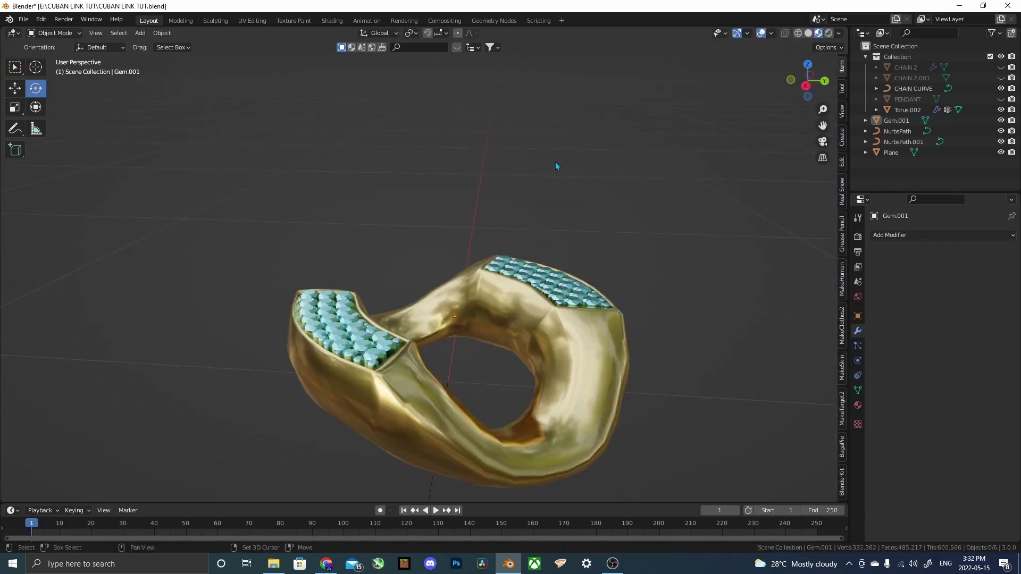
pyautogui.moveTo(557, 166); pyautogui.dragTo(550, 232, button='middle')
# Apply Gem.001's transforms and set its origin to the geometry centre.
pyautogui.click(613, 197)
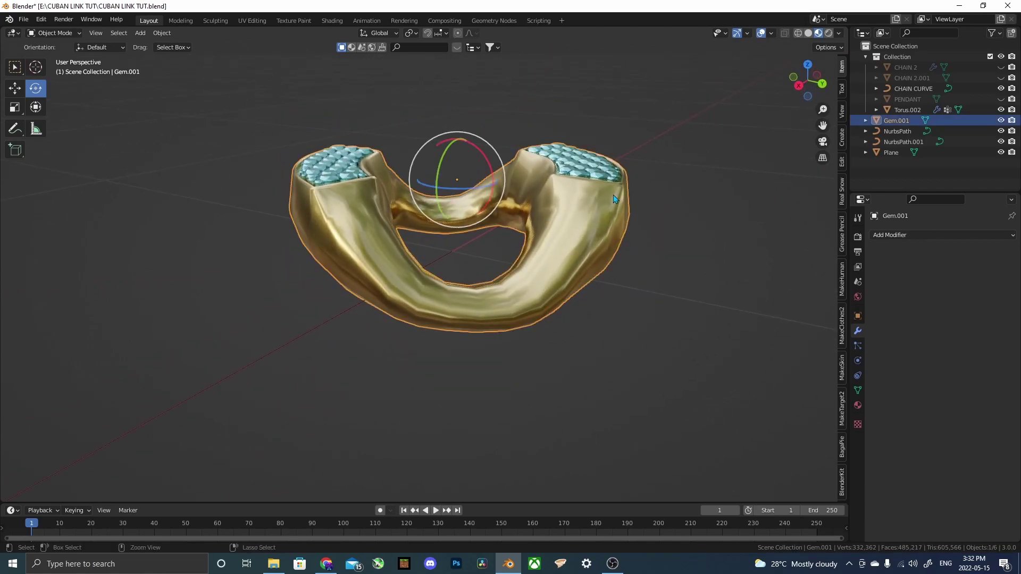
pyautogui.hotkey('ctrl', 'a')
pyautogui.click(614, 194)
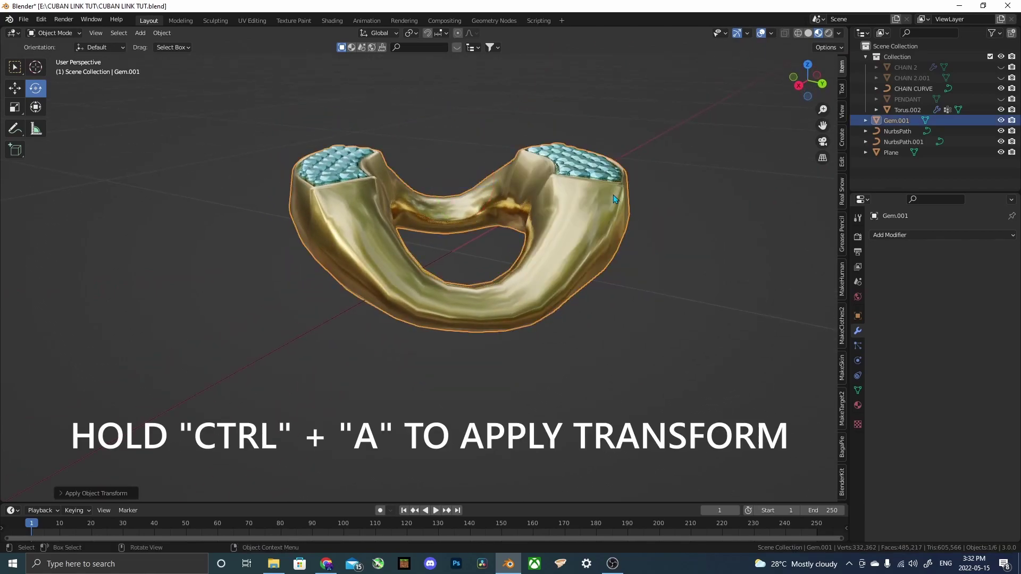
pyautogui.click(162, 33)
pyautogui.moveTo(213, 53)
pyautogui.click(317, 66)
pyautogui.scroll(-2, 461, 194)
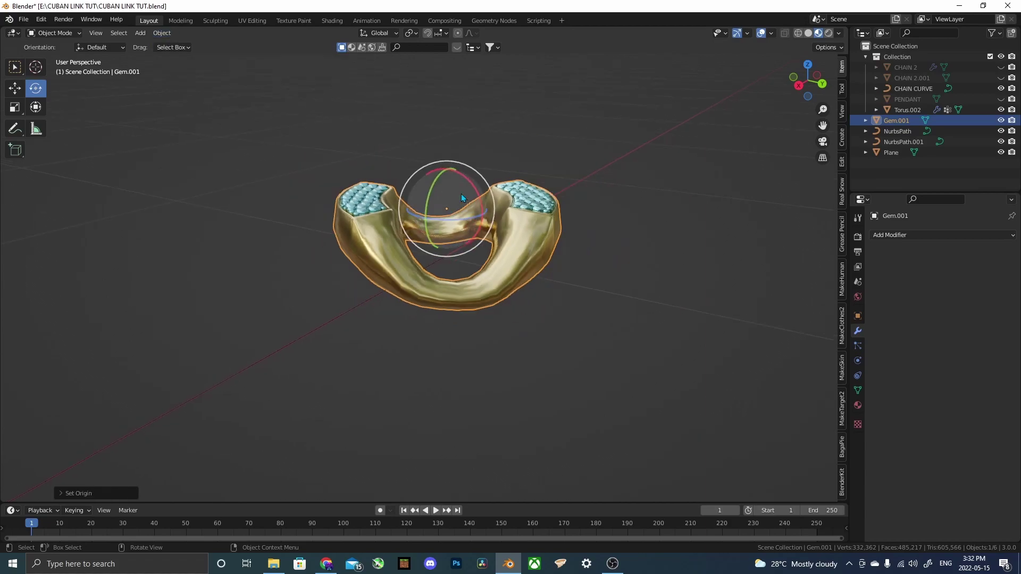
pyautogui.moveTo(461, 193); pyautogui.dragTo(441, 266, button='middle')
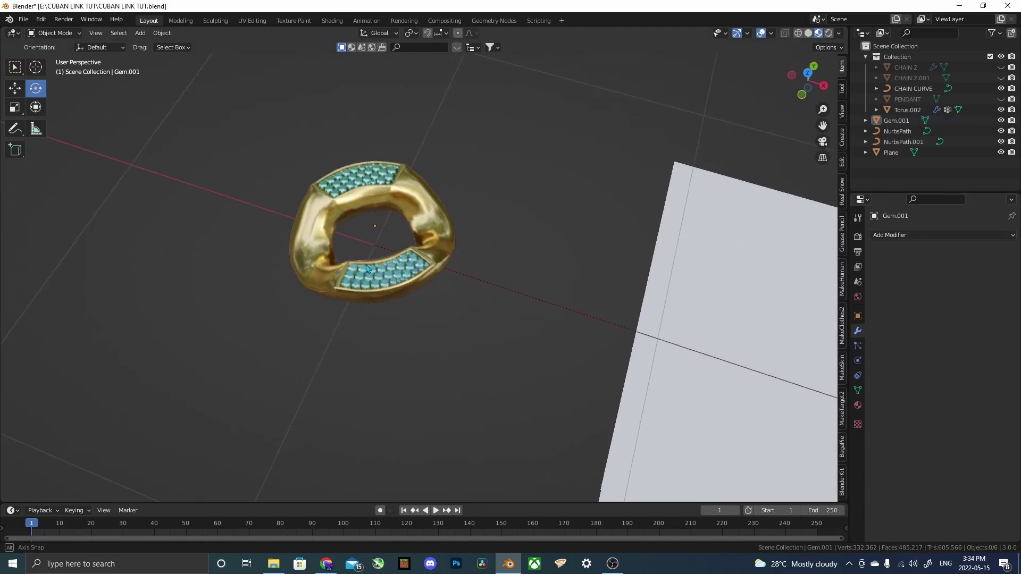
# Scale the gold link down to 0.323.
pyautogui.moveTo(468, 250); pyautogui.dragTo(444, 245, button='middle')
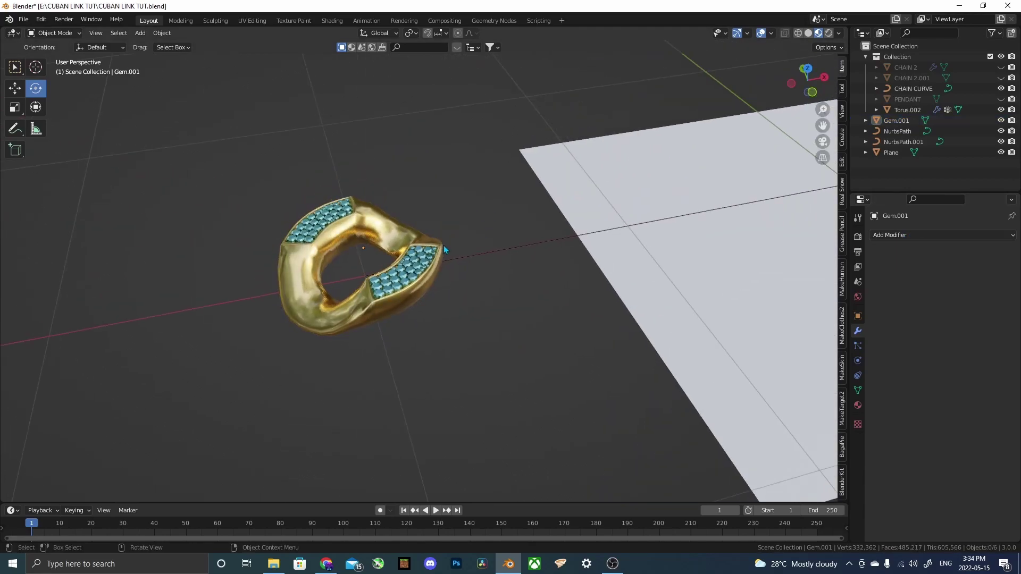
pyautogui.click(410, 282)
pyautogui.press('s')
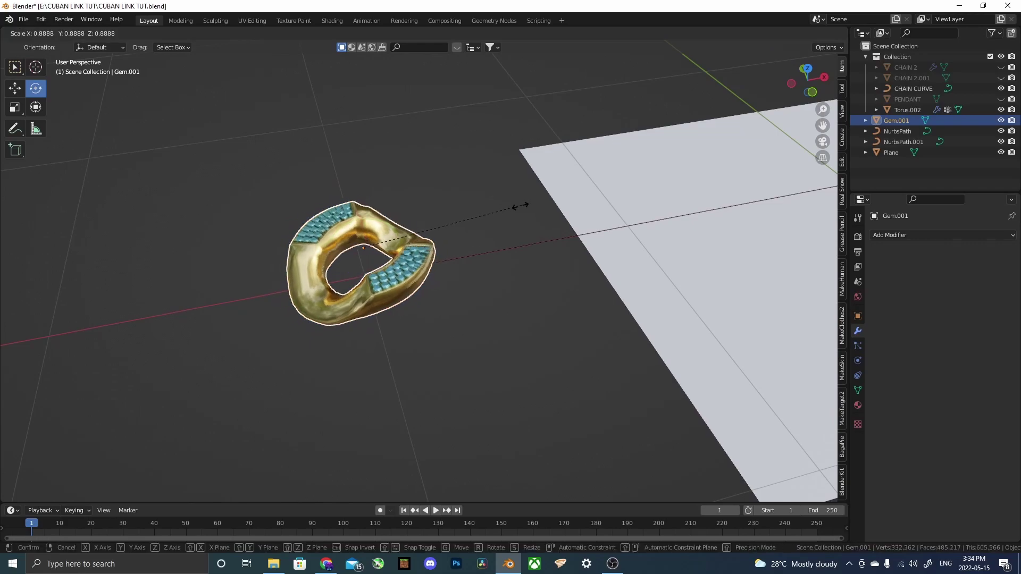
pyautogui.click(422, 232)
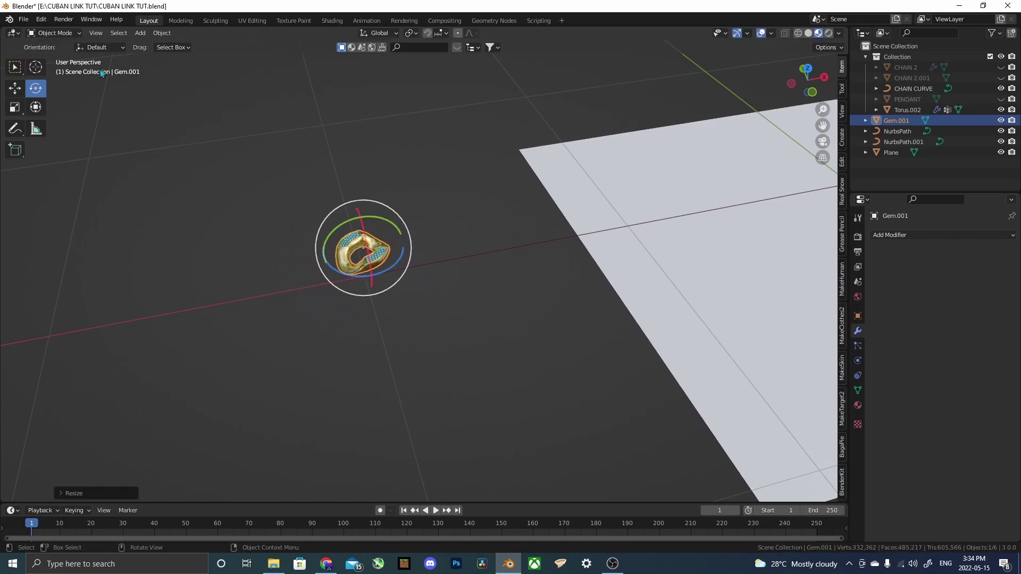
# Lower the link along Z with the Move gizmo, watching its transform values.
pyautogui.click(12, 96)
pyautogui.scroll(4, 465, 311)
pyautogui.moveTo(388, 267); pyautogui.dragTo(372, 200, button='middle')
pyautogui.moveTo(291, 200); pyautogui.dragTo(309, 234, button='middle')
pyautogui.click(857, 315)
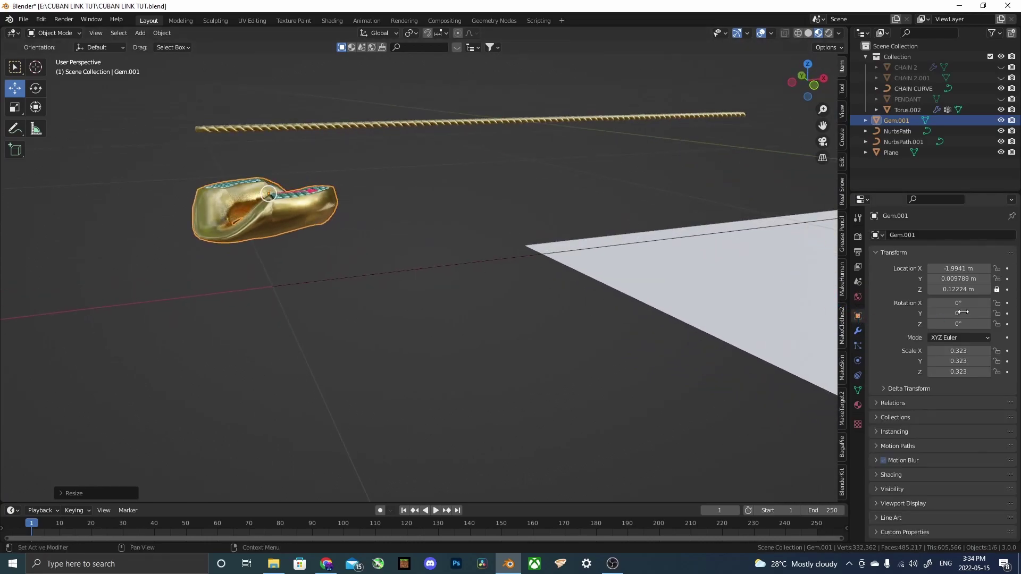
pyautogui.moveTo(505, 295); pyautogui.dragTo(445, 251, button='middle')
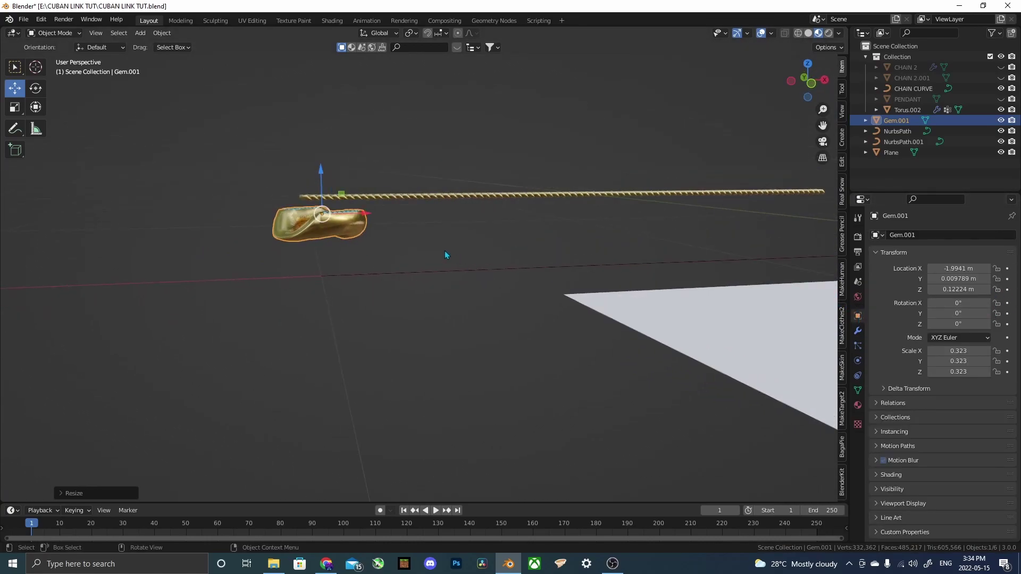
pyautogui.moveTo(322, 171); pyautogui.dragTo(337, 227)
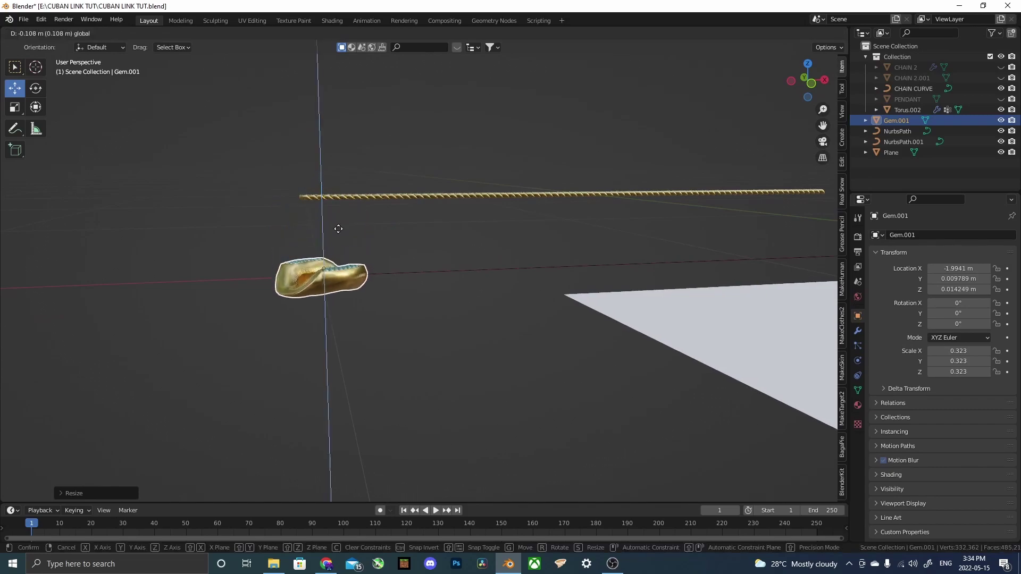
pyautogui.moveTo(337, 228); pyautogui.dragTo(425, 307, button='middle')
pyautogui.scroll(5, 349, 327)
pyautogui.scroll(-3, 415, 339)
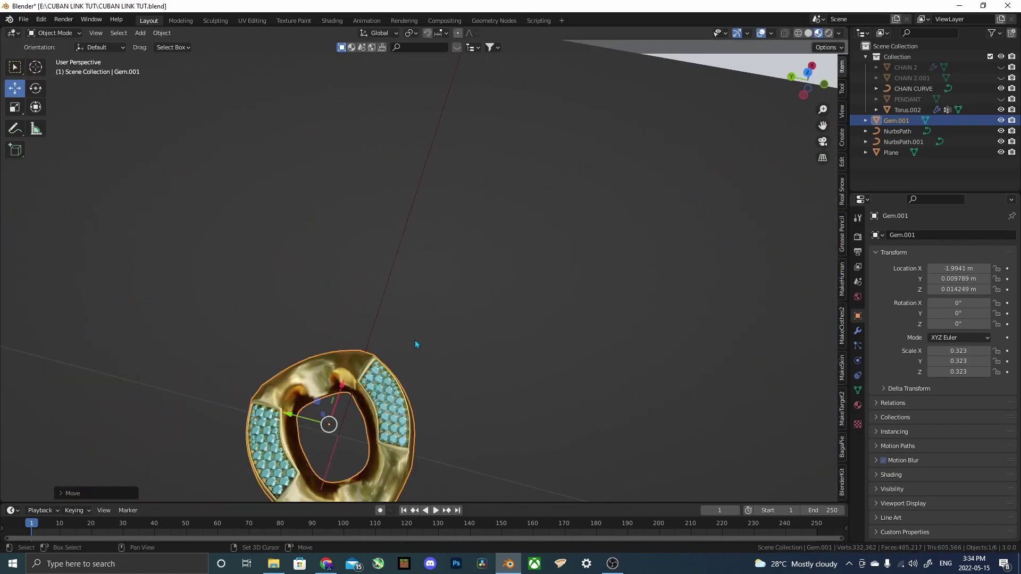
pyautogui.press('KP_Decimal')
pyautogui.scroll(-3, 592, 186)
# Nudge the link along Y to -0.000622 m so it centres on the world axis.
pyautogui.moveTo(592, 186); pyautogui.dragTo(381, 171, button='middle')
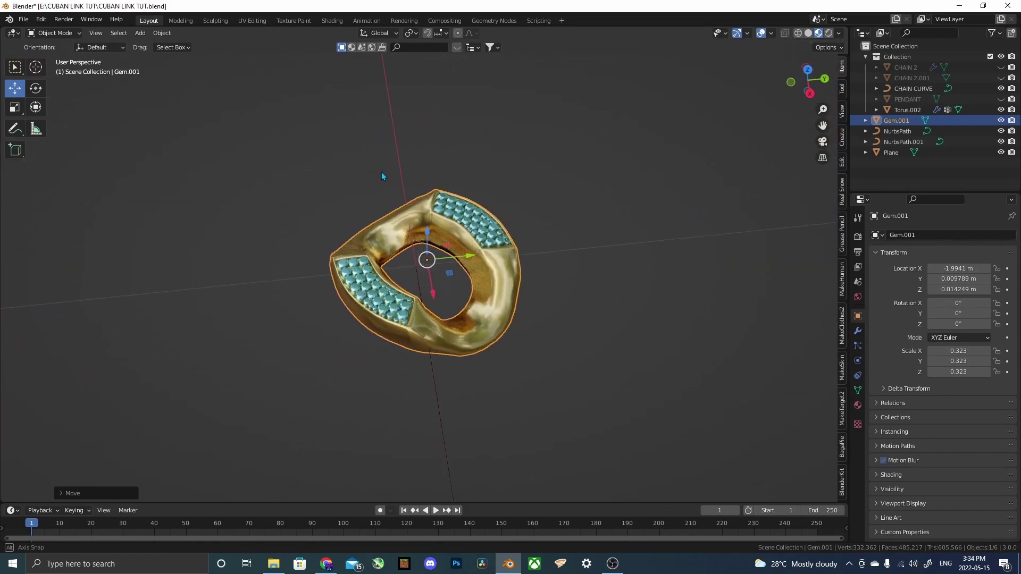
pyautogui.click(700, 236)
pyautogui.moveTo(489, 254); pyautogui.dragTo(473, 287, button='middle')
pyautogui.scroll(4, 472, 287)
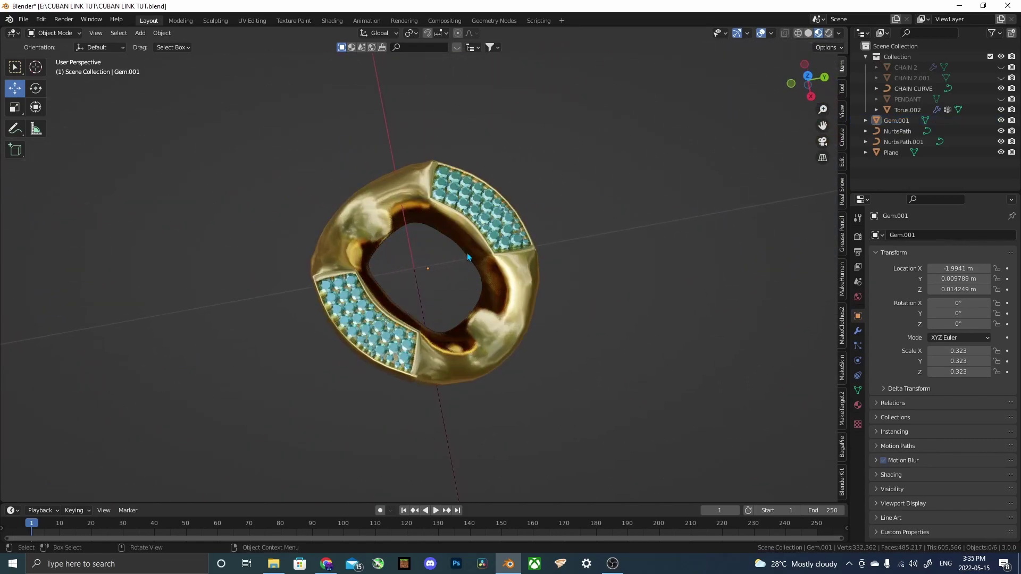
pyautogui.click(463, 216)
pyautogui.moveTo(465, 265); pyautogui.dragTo(448, 261)
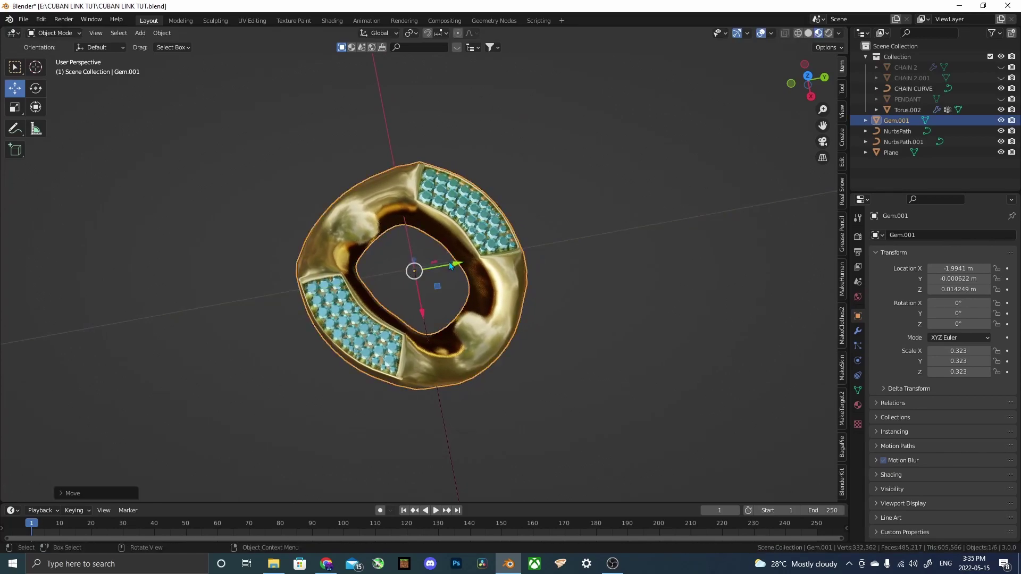
pyautogui.click(542, 240)
pyautogui.moveTo(541, 241); pyautogui.dragTo(599, 228, button='middle')
pyautogui.click(526, 266)
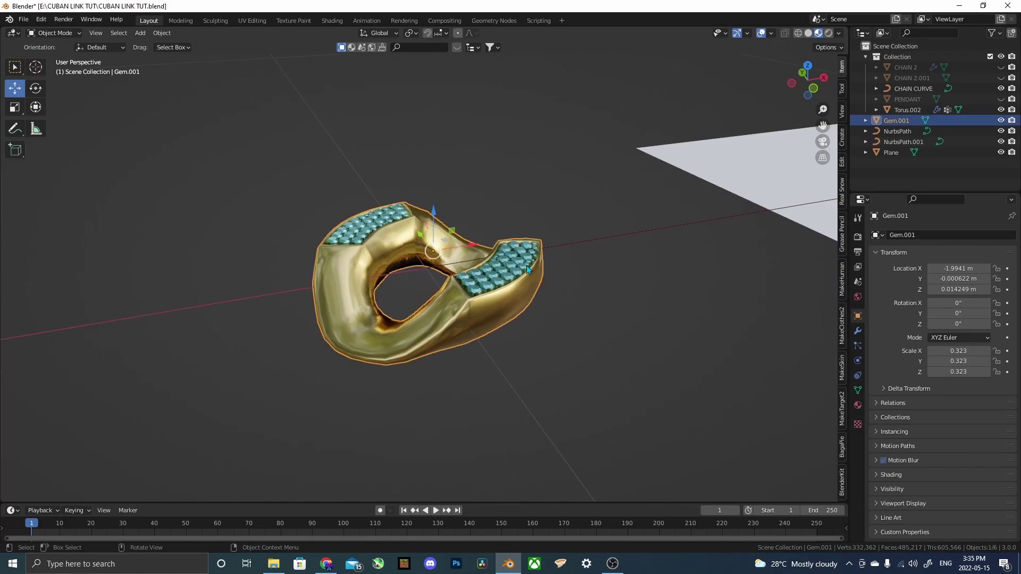
# Add an Array modifier to the link with relative offset Factor X 0.48.
pyautogui.click(857, 330)
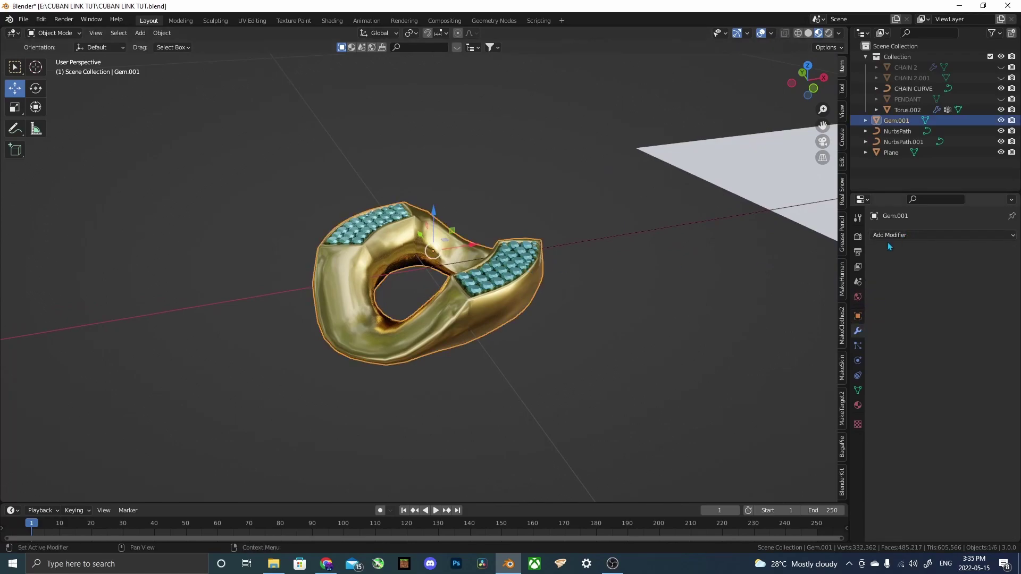
pyautogui.click(893, 235)
pyautogui.click(797, 265)
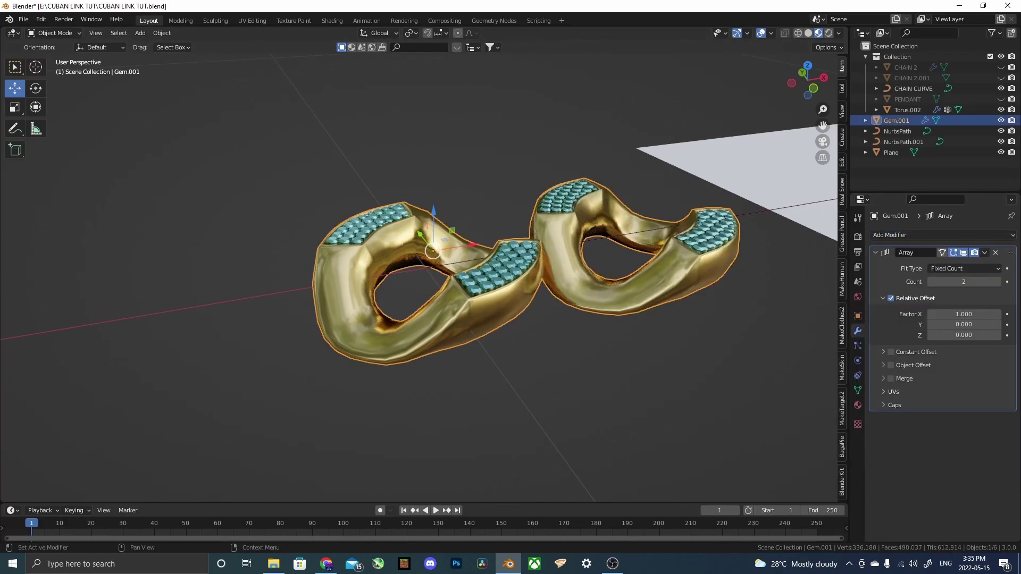
pyautogui.click(972, 315)
pyautogui.write('.48')
pyautogui.press('Return')
# Set the array's Fit Type to Fit Curve using NurbsPath.001.
pyautogui.click(945, 269)
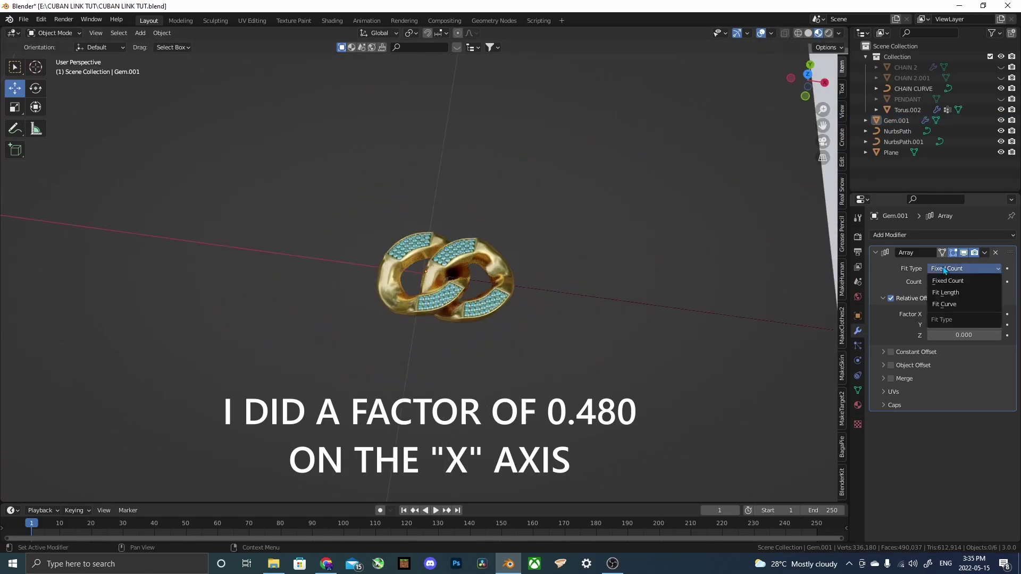
pyautogui.click(944, 305)
pyautogui.click(996, 281)
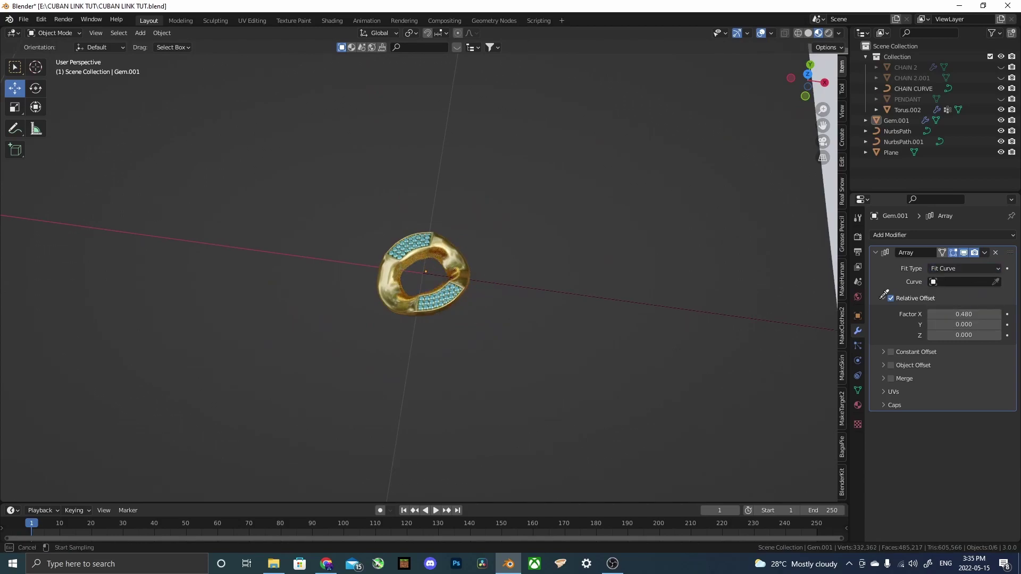
pyautogui.click(675, 303)
pyautogui.scroll(-3, 624, 328)
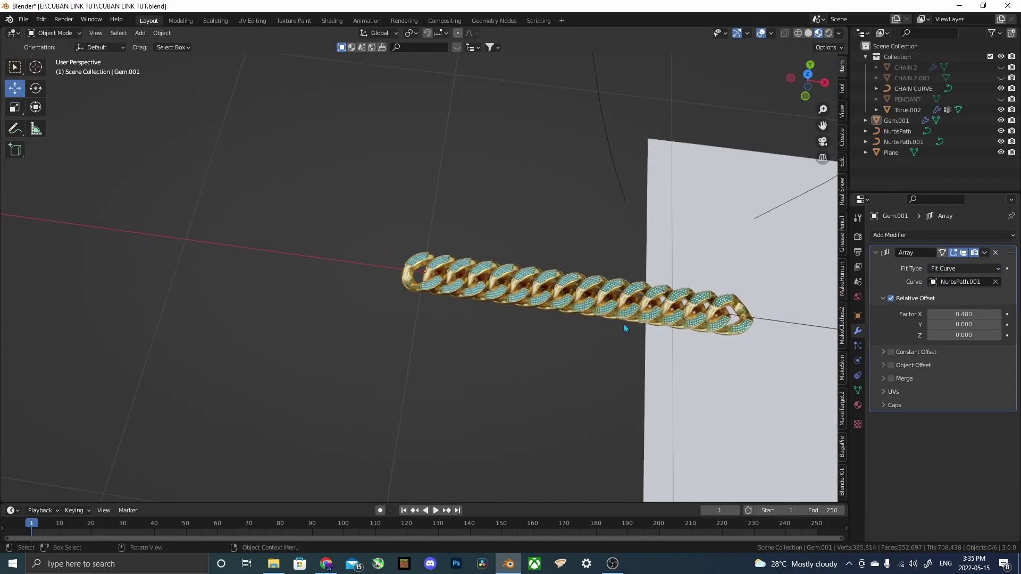
pyautogui.moveTo(623, 327); pyautogui.dragTo(532, 272, button='middle')
# Apply the chain's object transforms.
pyautogui.click(521, 265)
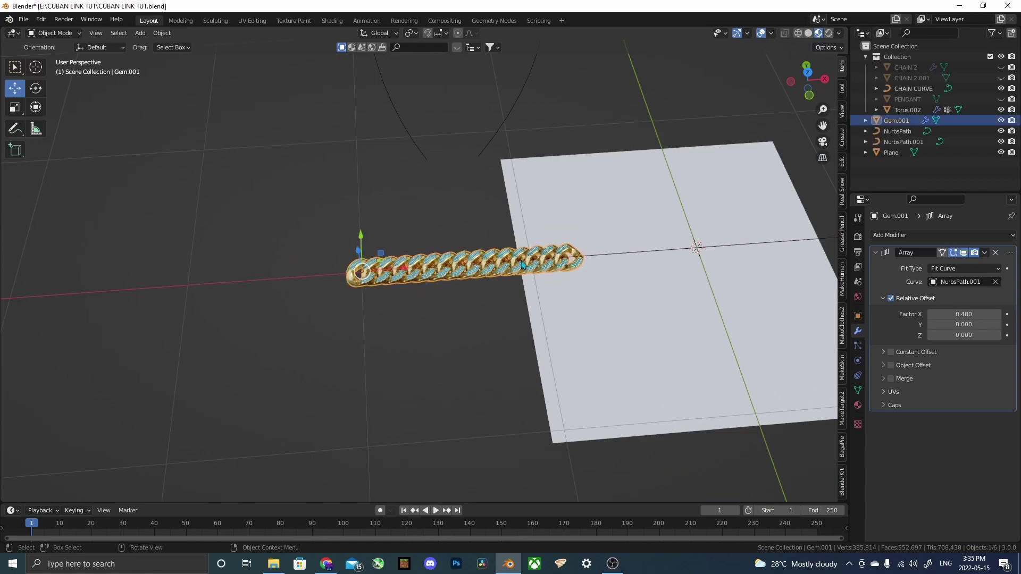
pyautogui.hotkey('ctrl', 'a')
pyautogui.click(521, 264)
pyautogui.scroll(-2, 522, 265)
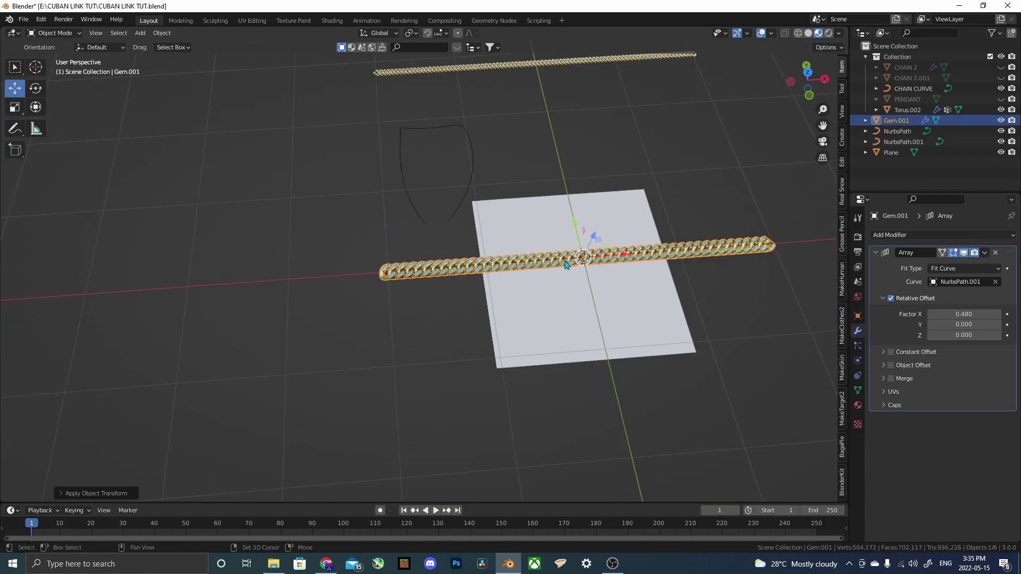
pyautogui.keyDown('shift'); pyautogui.moveTo(565, 264); pyautogui.dragTo(520, 261, button='middle'); pyautogui.keyUp('shift')
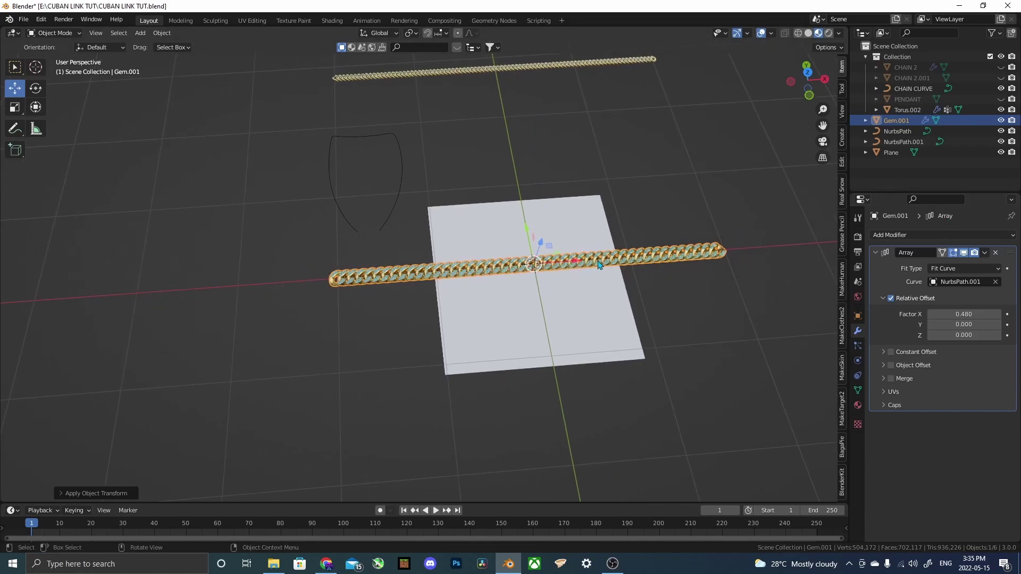
pyautogui.scroll(4, 597, 266)
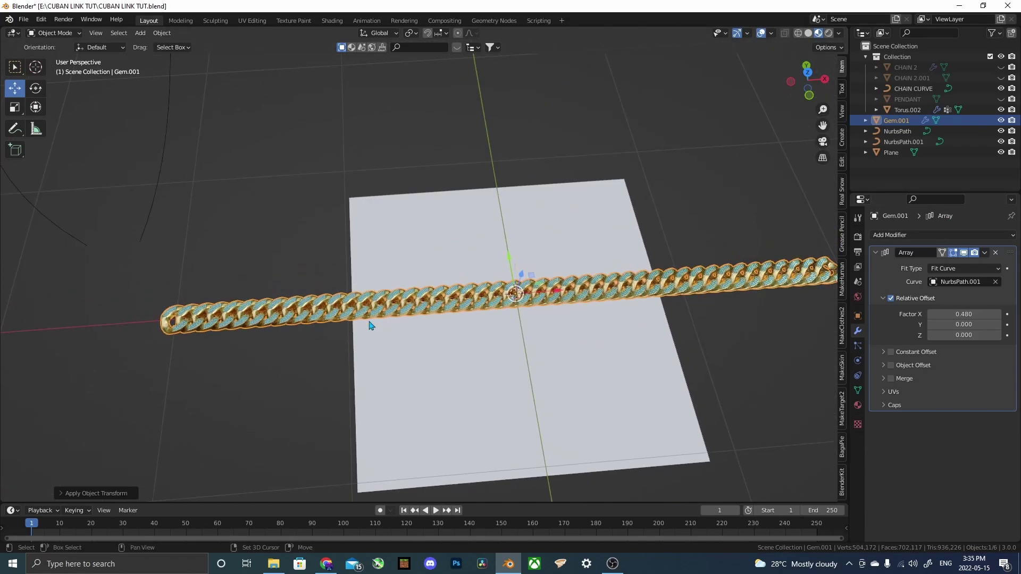
# Set the chain's origin to its geometry.
pyautogui.click(162, 33)
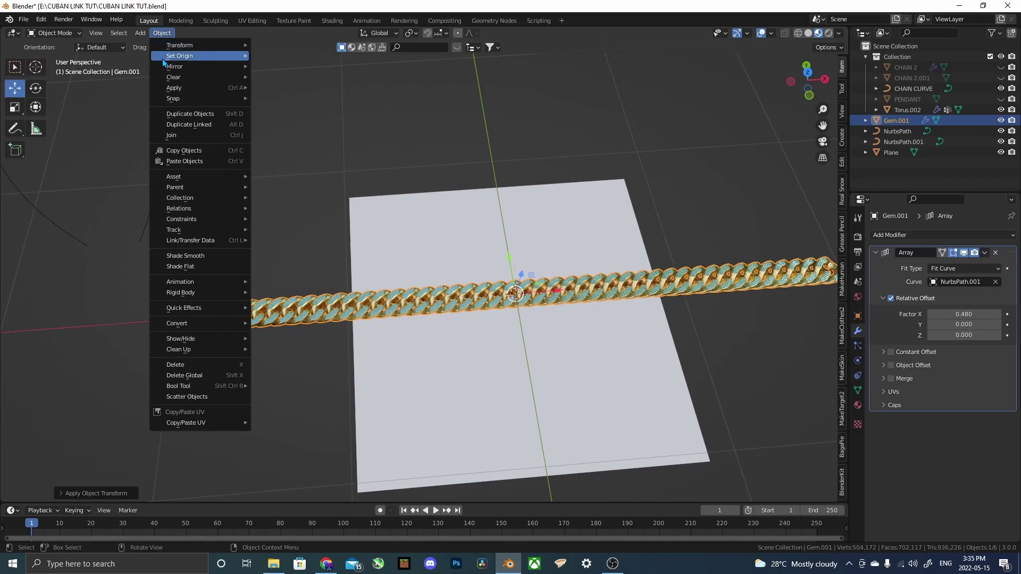
pyautogui.moveTo(202, 56)
pyautogui.click(291, 67)
pyautogui.keyDown('shift'); pyautogui.moveTo(301, 276); pyautogui.dragTo(420, 281, button='middle'); pyautogui.keyUp('shift')
pyautogui.scroll(-1, 510, 271)
pyautogui.moveTo(420, 281); pyautogui.dragTo(420, 268, button='middle')
pyautogui.scroll(3, 420, 268)
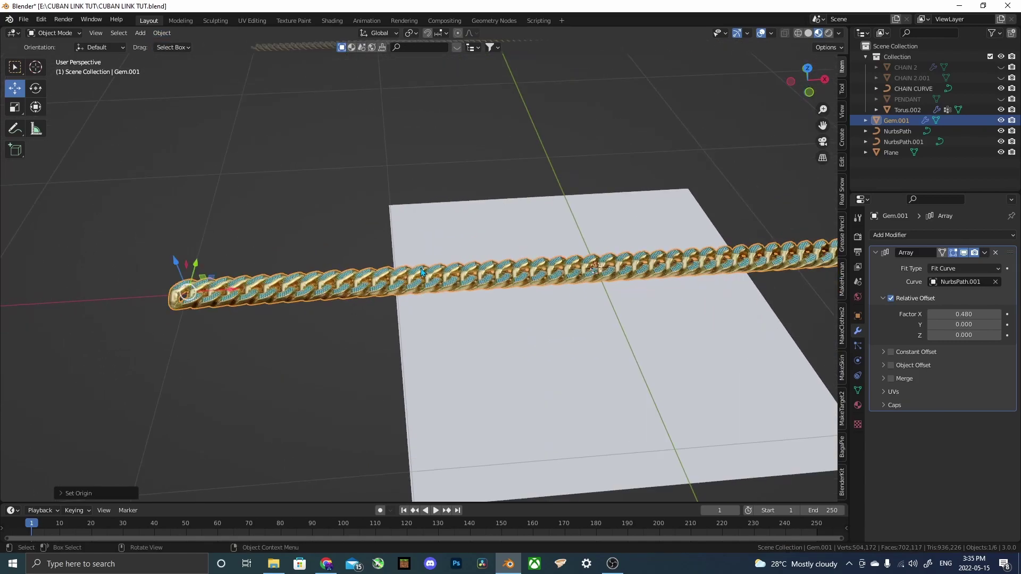
# Add a Curve modifier to the chain targeting NurbsPath.001.
pyautogui.click(911, 234)
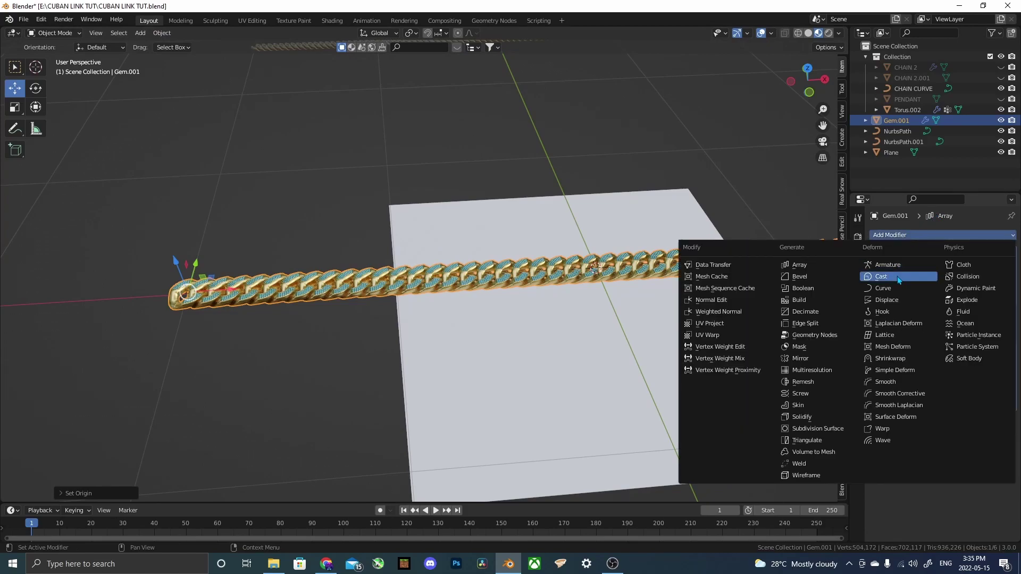
pyautogui.click(888, 288)
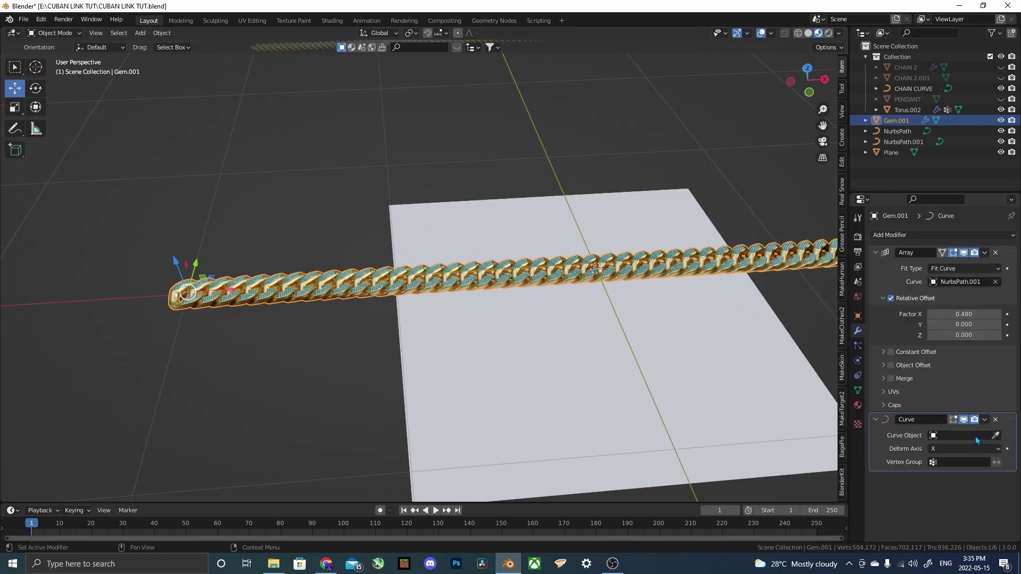
pyautogui.click(996, 436)
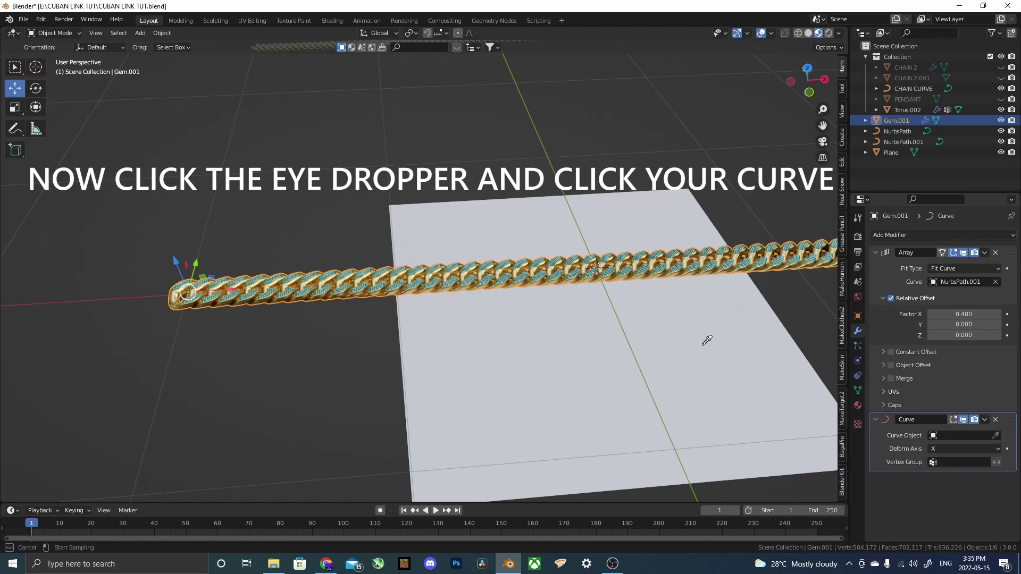
pyautogui.click(322, 285)
pyautogui.moveTo(322, 285); pyautogui.dragTo(349, 280, button='middle')
pyautogui.keyDown('shift'); pyautogui.moveTo(578, 328); pyautogui.dragTo(332, 287, button='middle'); pyautogui.keyUp('shift')
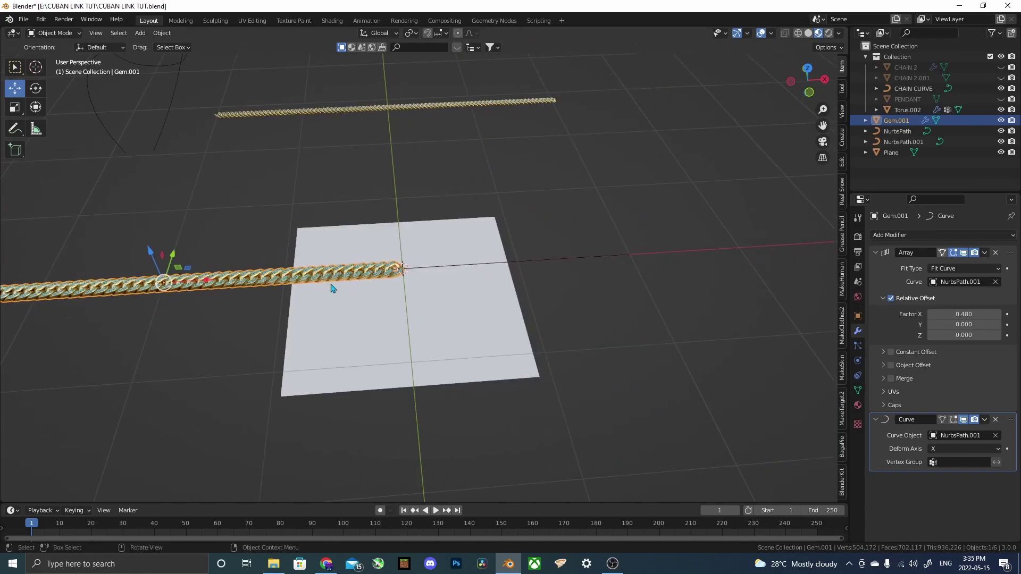
# Slide the chain about 2 m along X so it follows the path.
pyautogui.moveTo(204, 281); pyautogui.dragTo(357, 282)
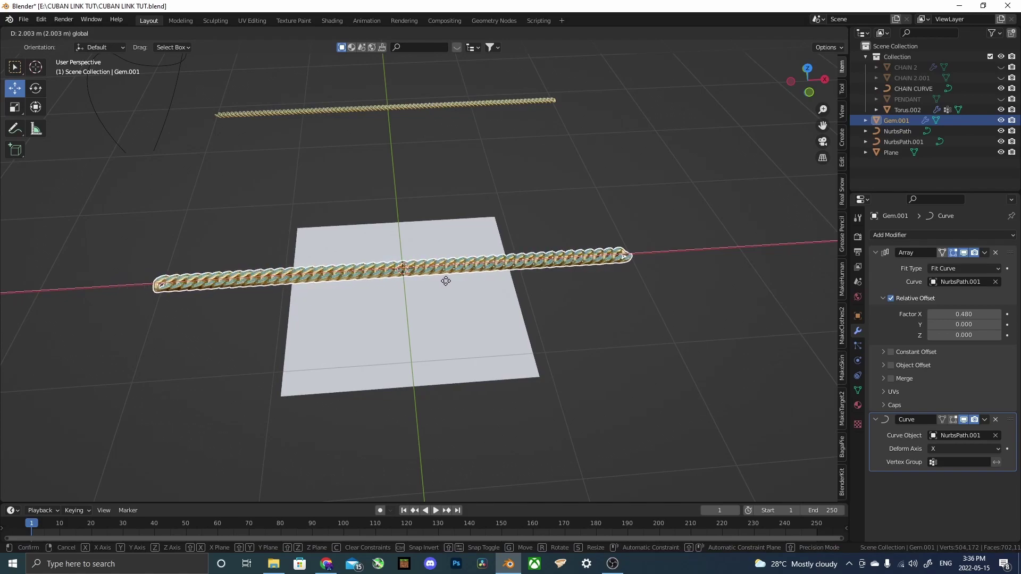
pyautogui.click(446, 281)
pyautogui.scroll(10, 609, 255)
pyautogui.keyDown('shift'); pyautogui.moveTo(311, 274); pyautogui.dragTo(419, 261, button='middle'); pyautogui.keyUp('shift')
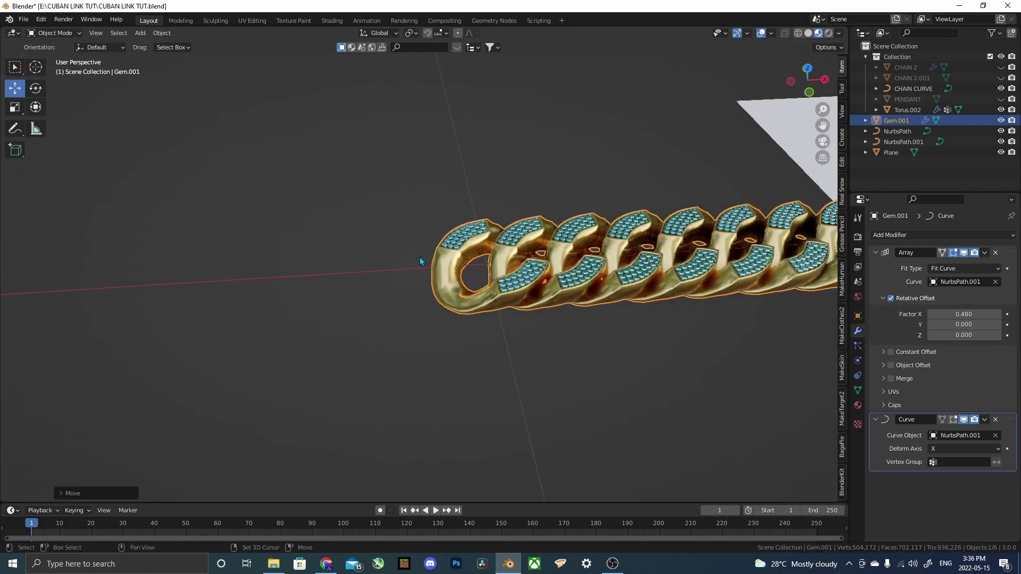
pyautogui.scroll(-6, 541, 265)
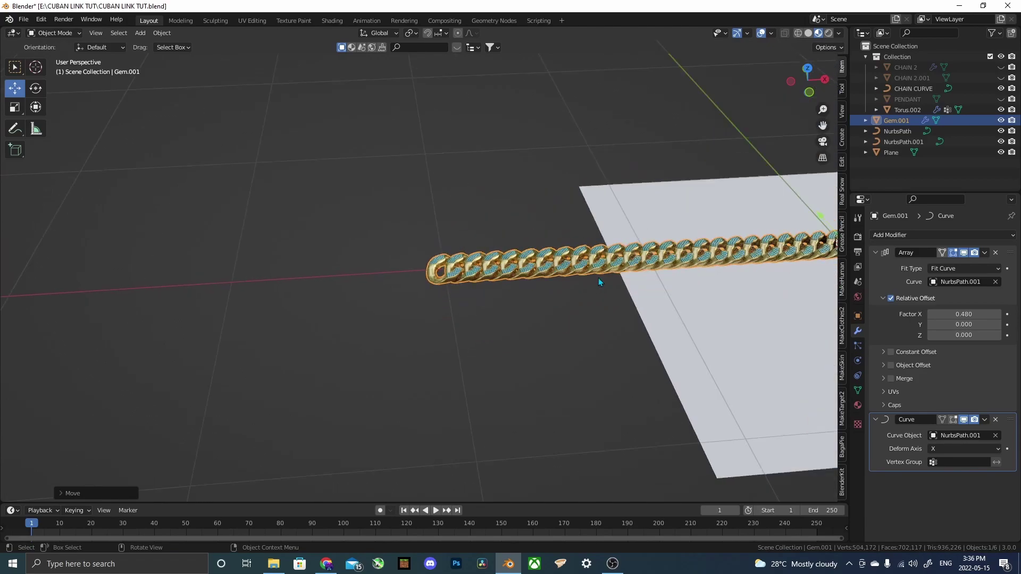
pyautogui.moveTo(598, 278); pyautogui.dragTo(333, 271, button='middle')
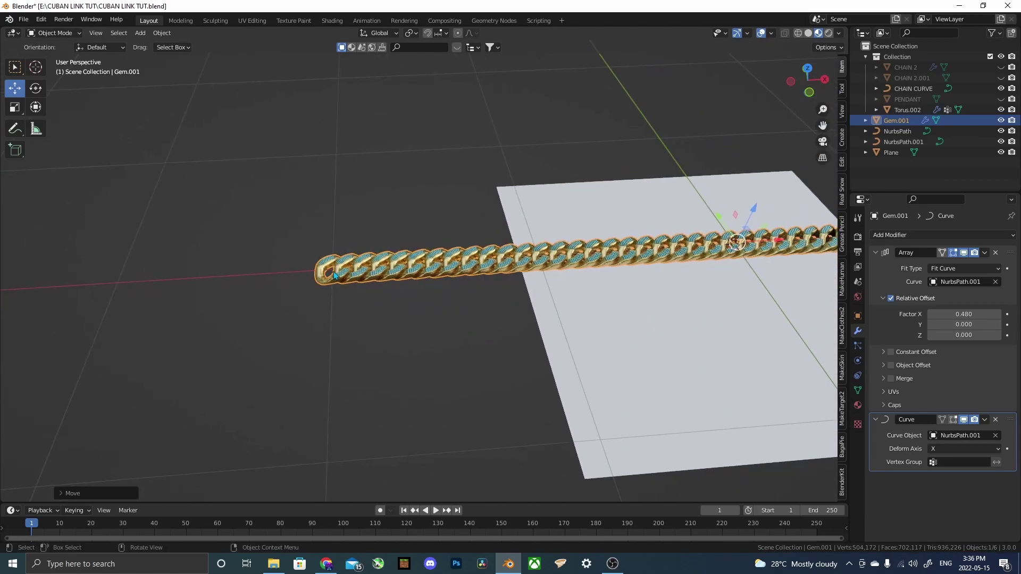
# In NurbsPath.001's Edit Mode, lift one control point to bend the chain upward.
pyautogui.click(334, 271)
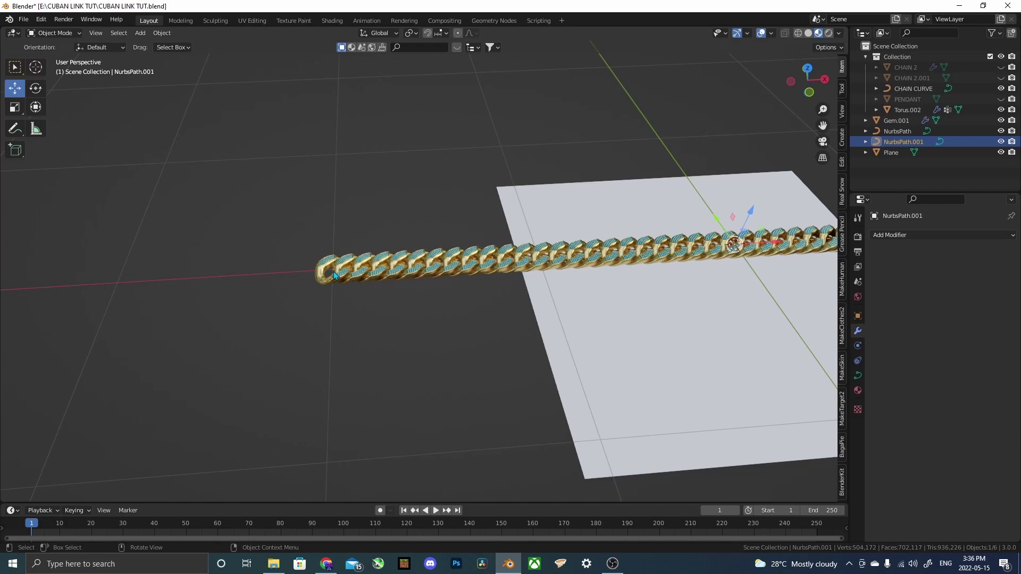
pyautogui.press('Tab')
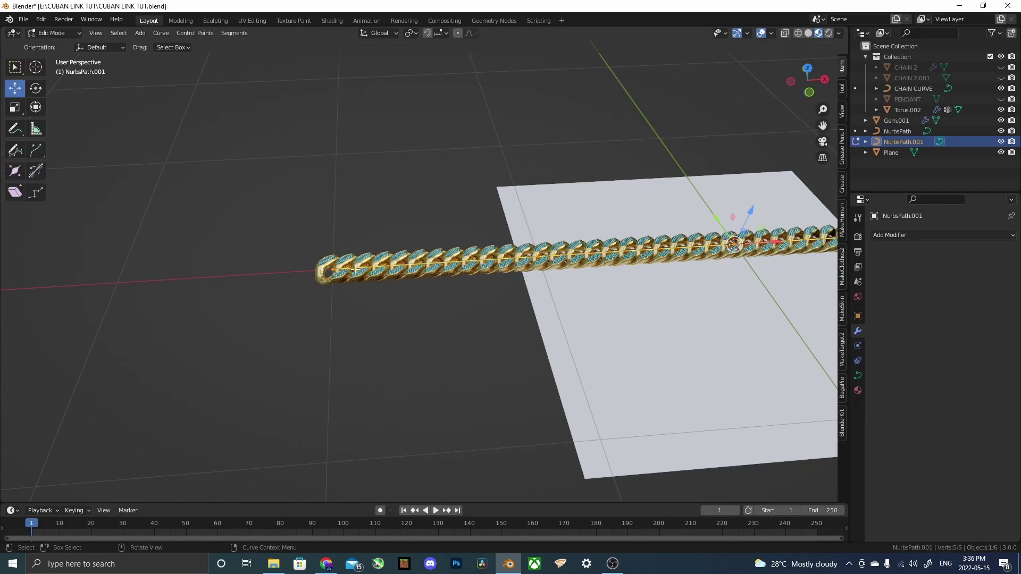
pyautogui.moveTo(334, 272); pyautogui.dragTo(490, 258, button='middle')
pyautogui.click(490, 265)
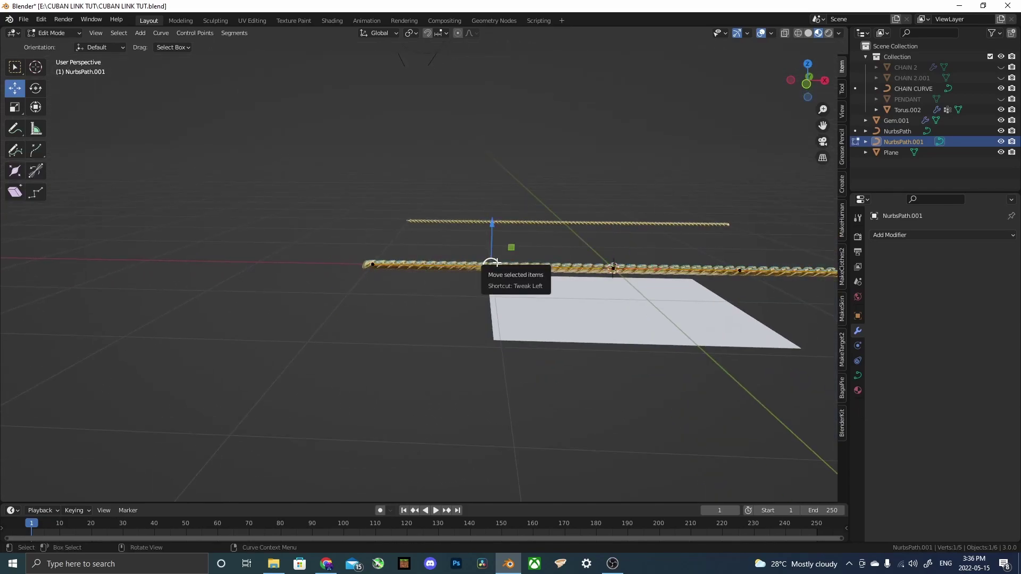
pyautogui.moveTo(486, 268); pyautogui.dragTo(510, 92)
pyautogui.scroll(-3, 500, 132)
pyautogui.keyDown('shift'); pyautogui.moveTo(601, 255); pyautogui.dragTo(541, 265, button='middle'); pyautogui.keyUp('shift')
pyautogui.scroll(5, 486, 308)
# Raise more control points and reposition the curve's end to form a U.
pyautogui.click(473, 280)
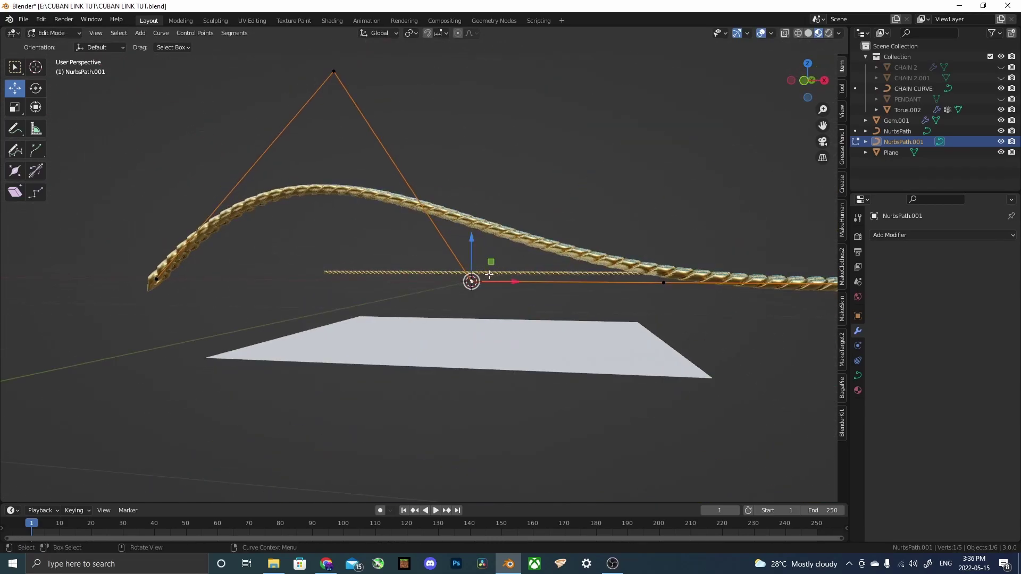
pyautogui.scroll(-4, 471, 281)
pyautogui.moveTo(449, 279); pyautogui.dragTo(485, 128)
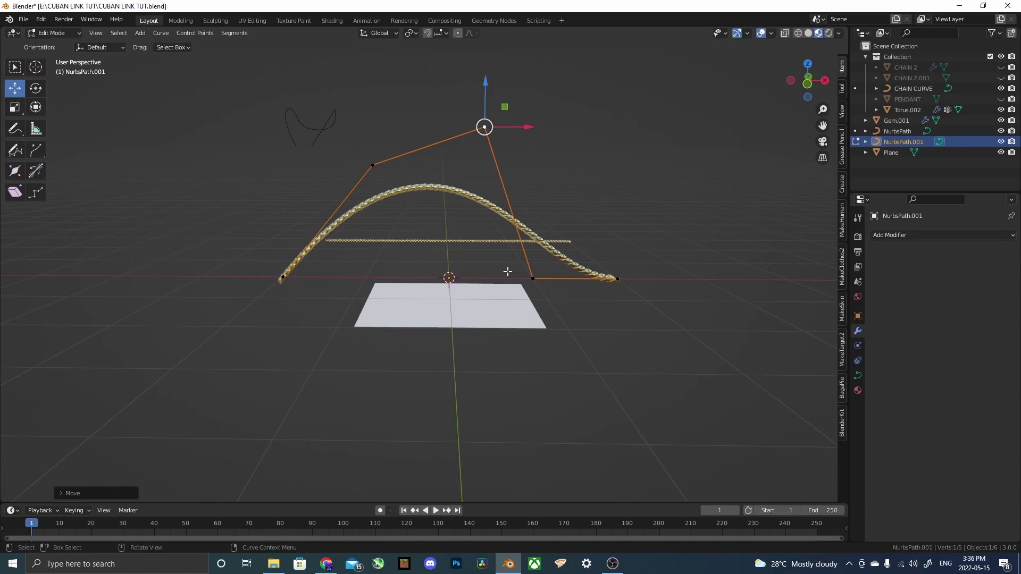
pyautogui.click(533, 278)
pyautogui.moveTo(533, 278); pyautogui.dragTo(558, 323, button='middle')
pyautogui.moveTo(558, 326); pyautogui.dragTo(559, 154)
pyautogui.moveTo(362, 226); pyautogui.dragTo(590, 229, button='middle')
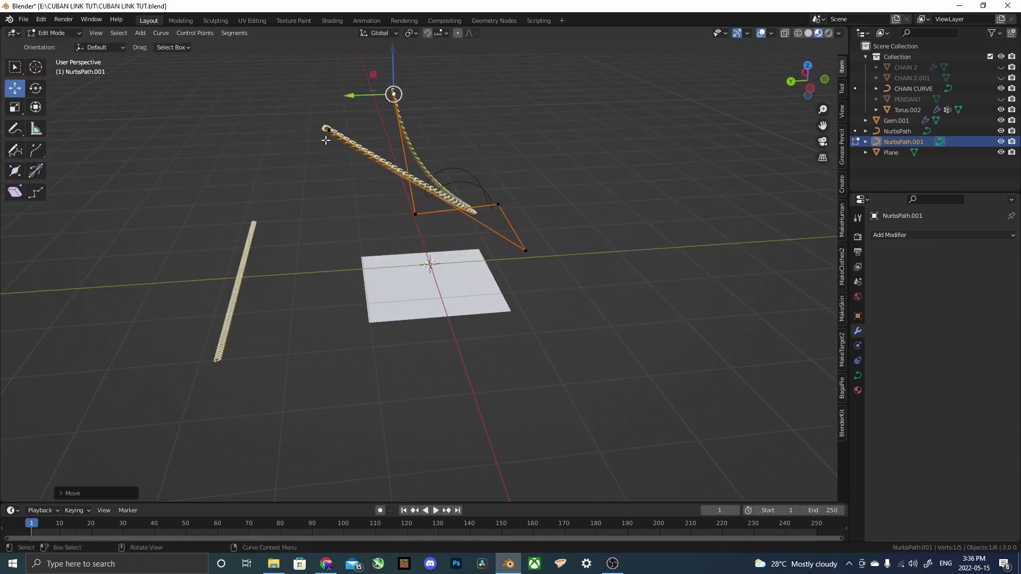
# Even out the U by lifting the right arm to match the left, then leave Edit Mode.
pyautogui.click(525, 245)
pyautogui.moveTo(525, 245); pyautogui.dragTo(447, 287)
pyautogui.moveTo(560, 208); pyautogui.dragTo(444, 205, button='middle')
pyautogui.click(534, 114)
pyautogui.moveTo(534, 114); pyautogui.dragTo(515, 105)
pyautogui.moveTo(515, 104); pyautogui.dragTo(486, 218, button='middle')
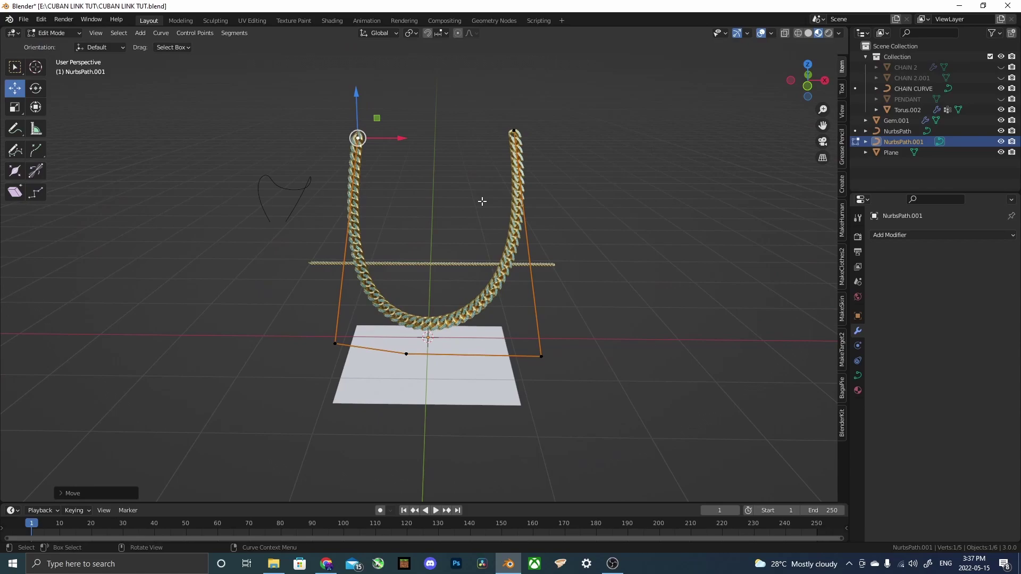
pyautogui.press('Tab')
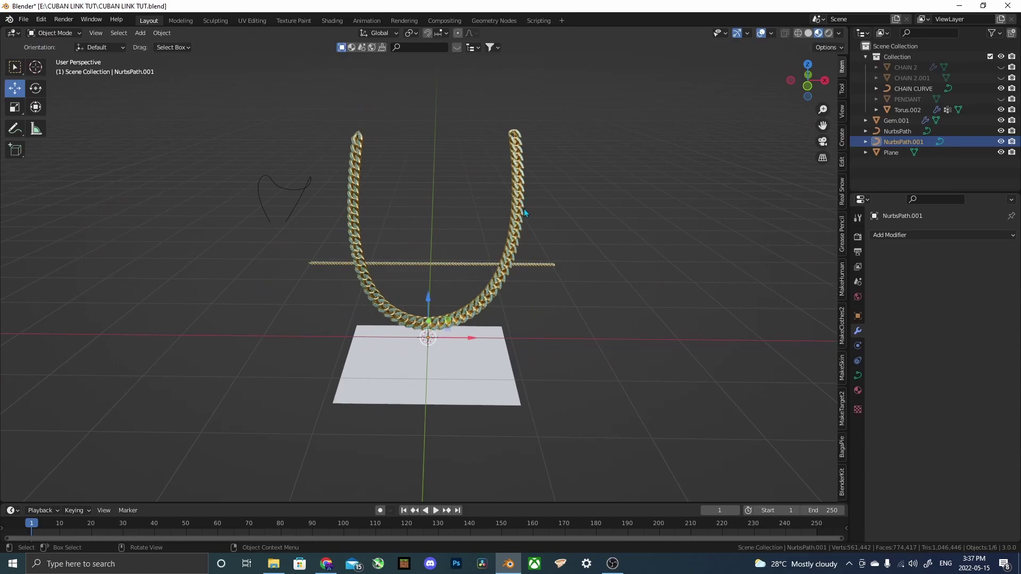
pyautogui.scroll(3, 526, 208)
pyautogui.scroll(2, 474, 250)
pyautogui.keyDown('shift'); pyautogui.moveTo(560, 146); pyautogui.dragTo(453, 254, button='middle'); pyautogui.keyUp('shift')
pyautogui.scroll(4, 473, 250)
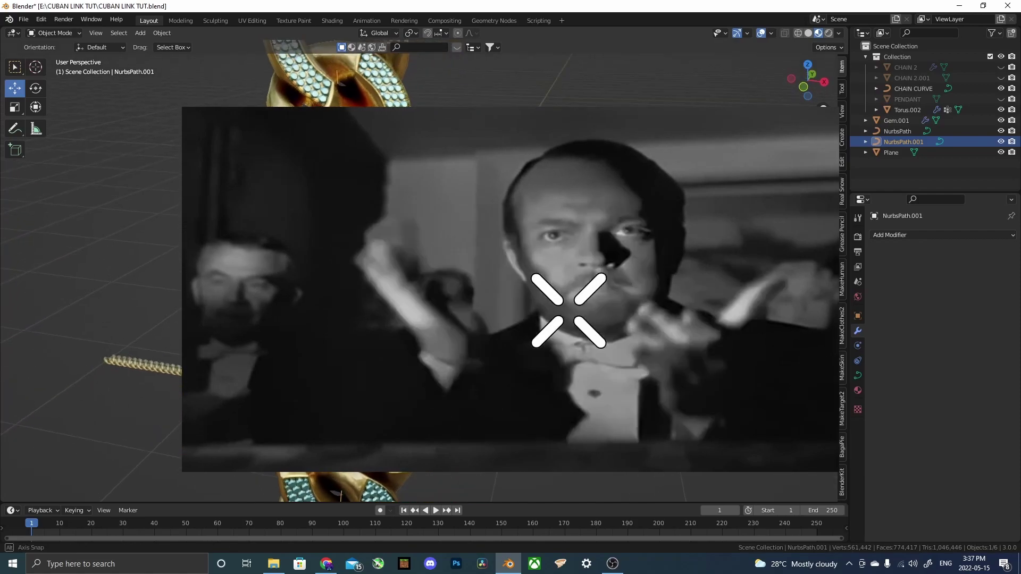
pyautogui.moveTo(417, 294); pyautogui.dragTo(423, 294, button='middle')
pyautogui.scroll(-8, 423, 294)
pyautogui.moveTo(492, 248); pyautogui.dragTo(570, 243, button='middle')
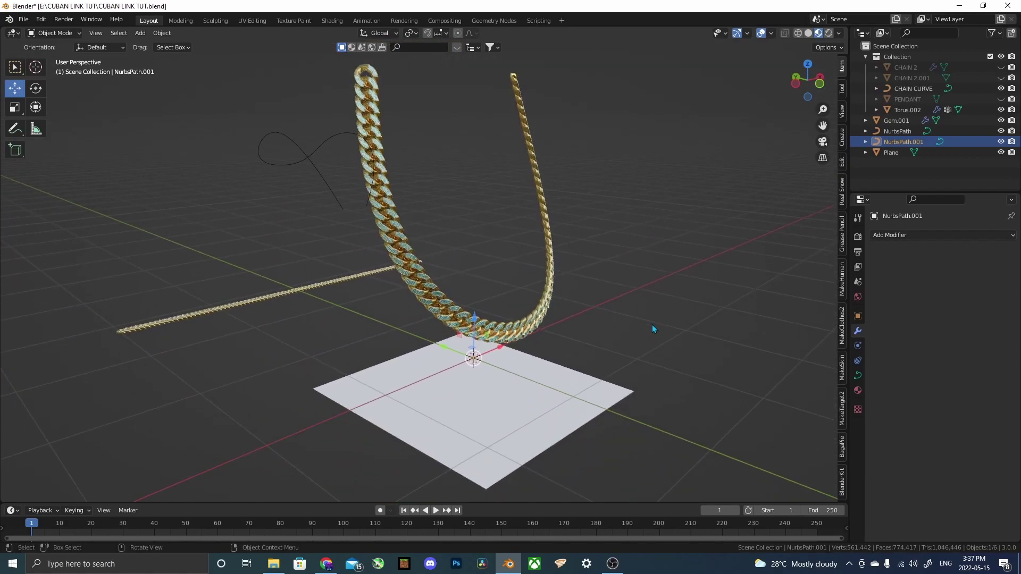
pyautogui.scroll(4, 685, 308)
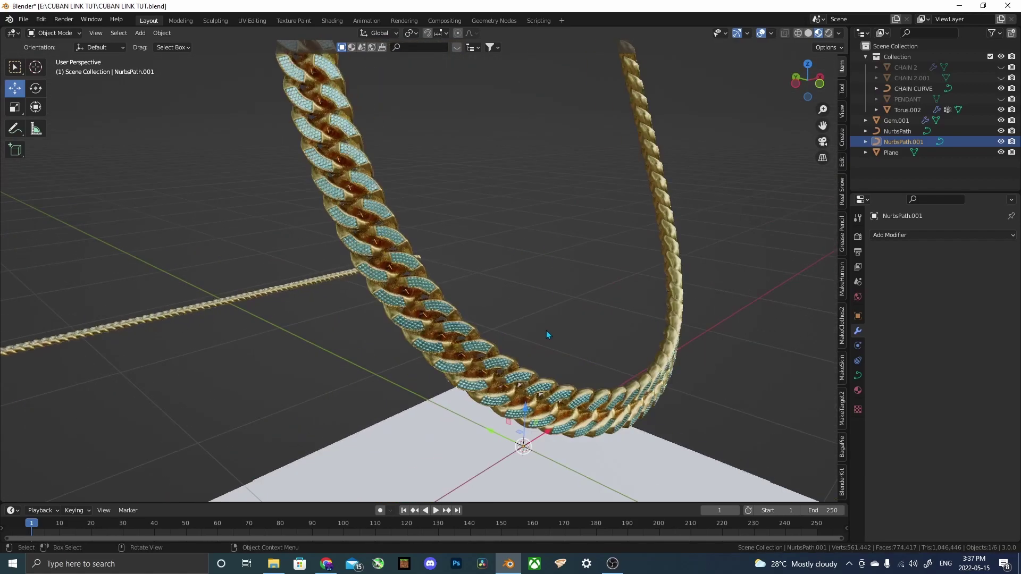
pyautogui.moveTo(478, 181); pyautogui.dragTo(514, 237, button='middle')
pyautogui.scroll(-4, 514, 237)
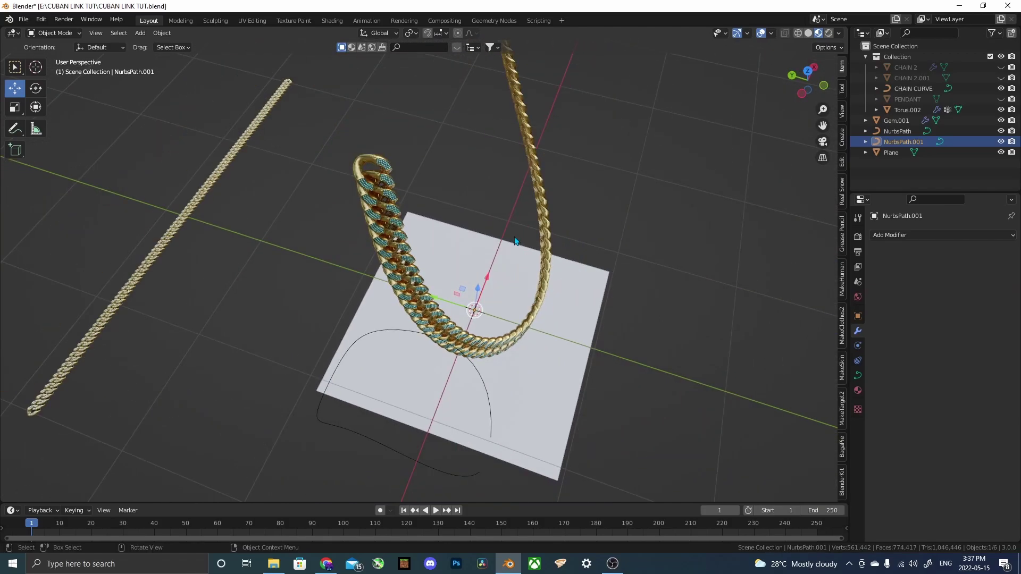
pyautogui.moveTo(529, 357); pyautogui.dragTo(430, 284, button='middle')
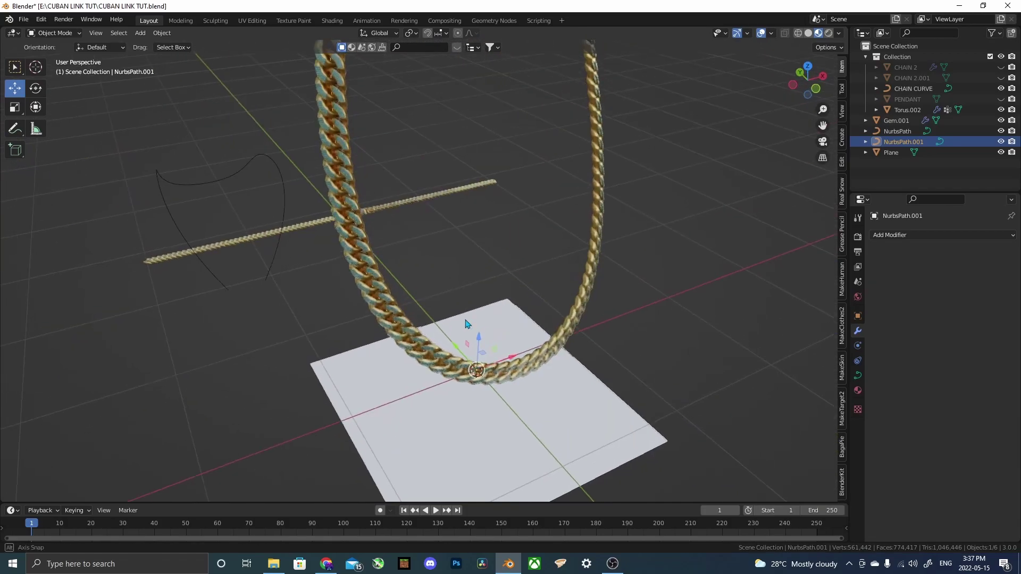
pyautogui.scroll(4, 430, 284)
pyautogui.scroll(-8, 405, 346)
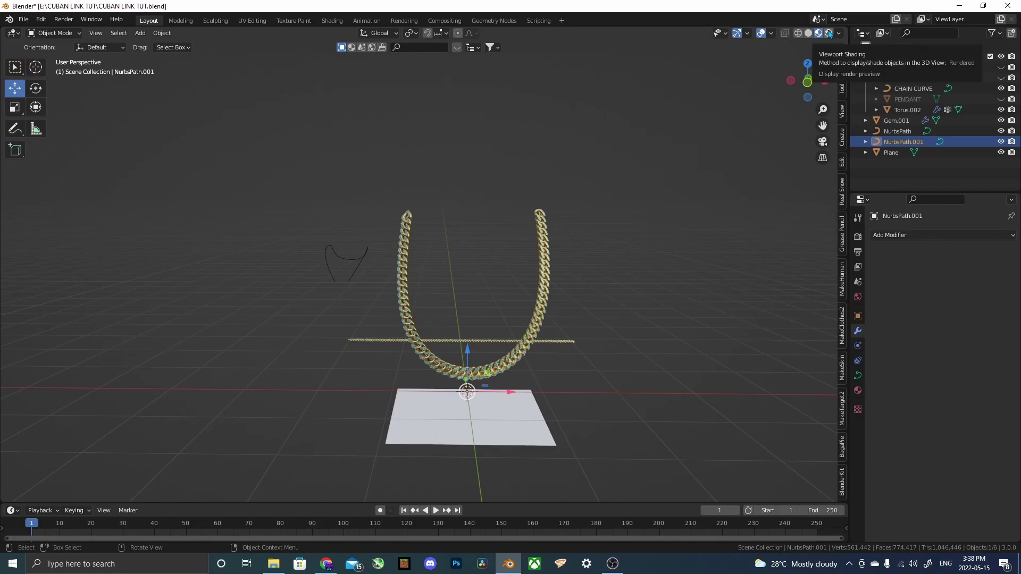
# Switch to Rendered shading and orbit and zoom around the chain with the road behind it.
pyautogui.click(829, 33)
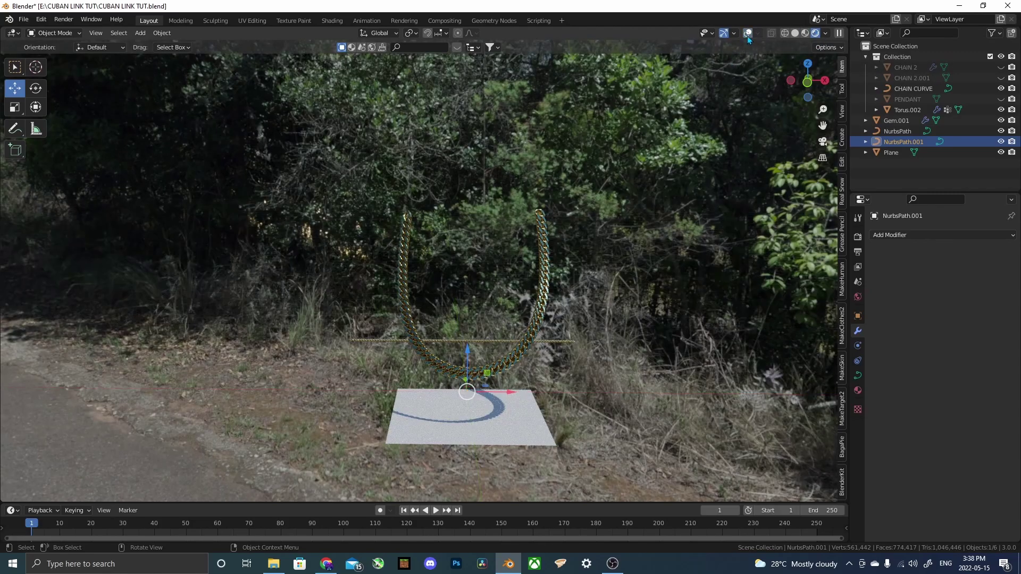
pyautogui.scroll(5, 495, 308)
pyautogui.moveTo(598, 191); pyautogui.dragTo(733, 213, button='middle')
pyautogui.scroll(3, 606, 140)
pyautogui.scroll(-6, 540, 244)
pyautogui.scroll(4, 545, 222)
pyautogui.keyDown('shift'); pyautogui.moveTo(540, 170); pyautogui.dragTo(538, 336, button='middle'); pyautogui.keyUp('shift')
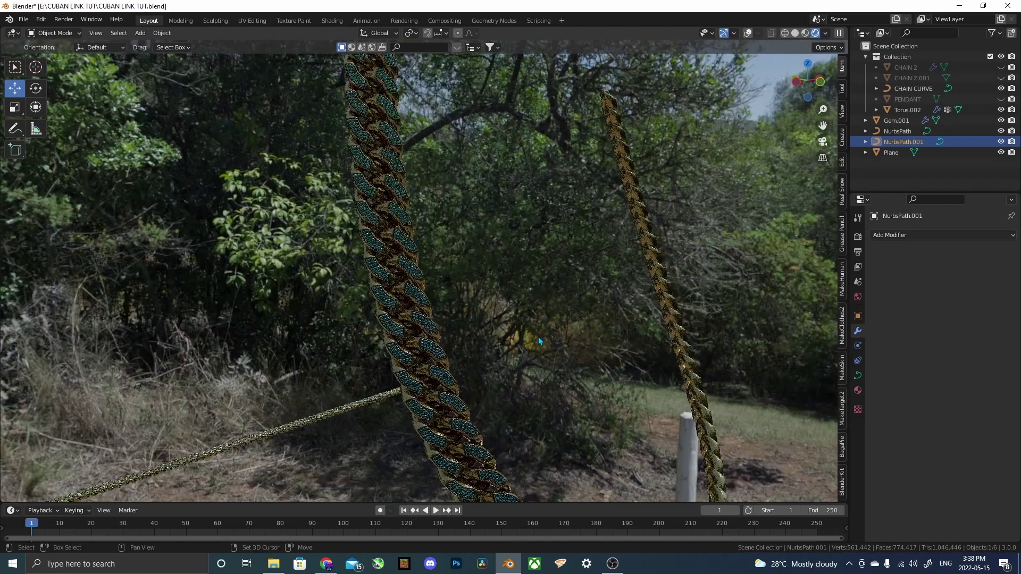
pyautogui.keyDown('shift'); pyautogui.moveTo(426, 165); pyautogui.dragTo(444, 250, button='middle'); pyautogui.keyUp('shift')
pyautogui.scroll(5, 445, 250)
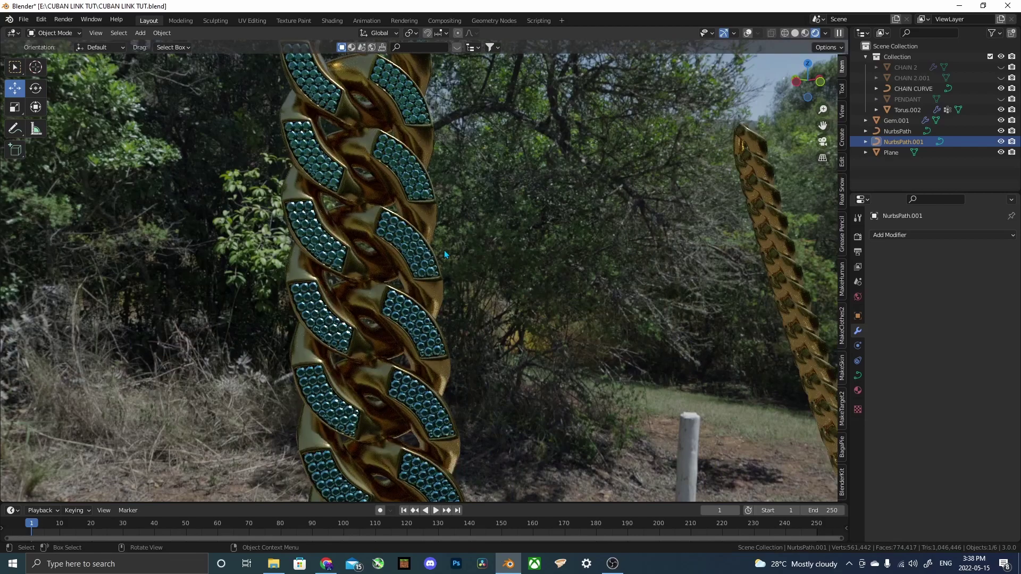
# Assign the DIAMOND material to the Gem.001 object.
pyautogui.click(410, 177)
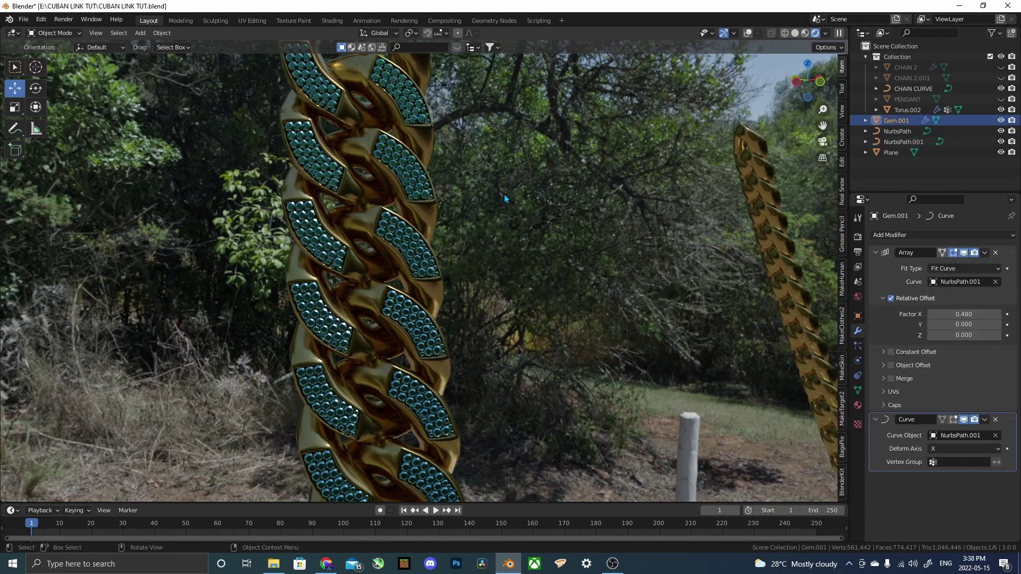
pyautogui.click(858, 405)
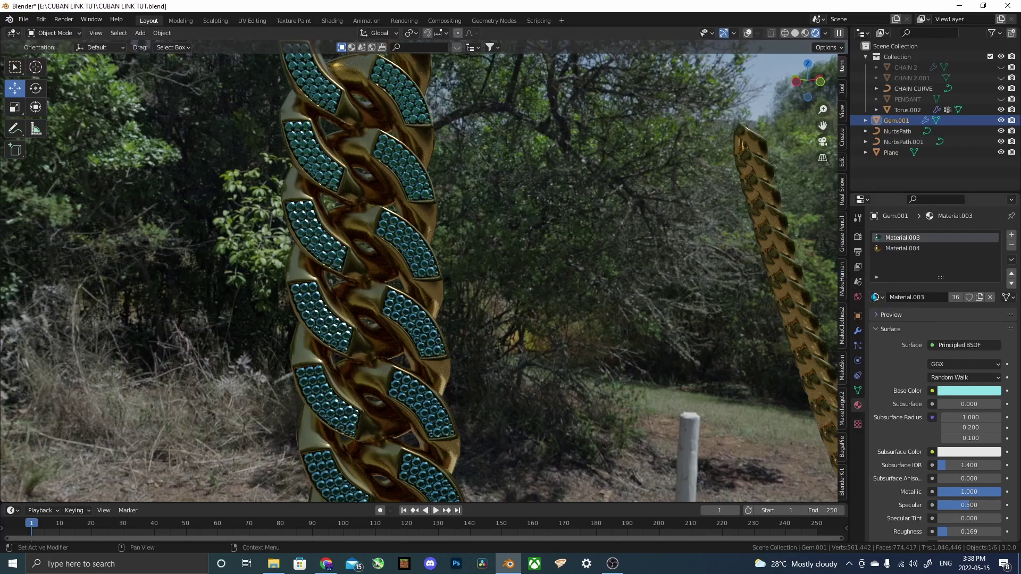
pyautogui.click(875, 296)
pyautogui.click(868, 313)
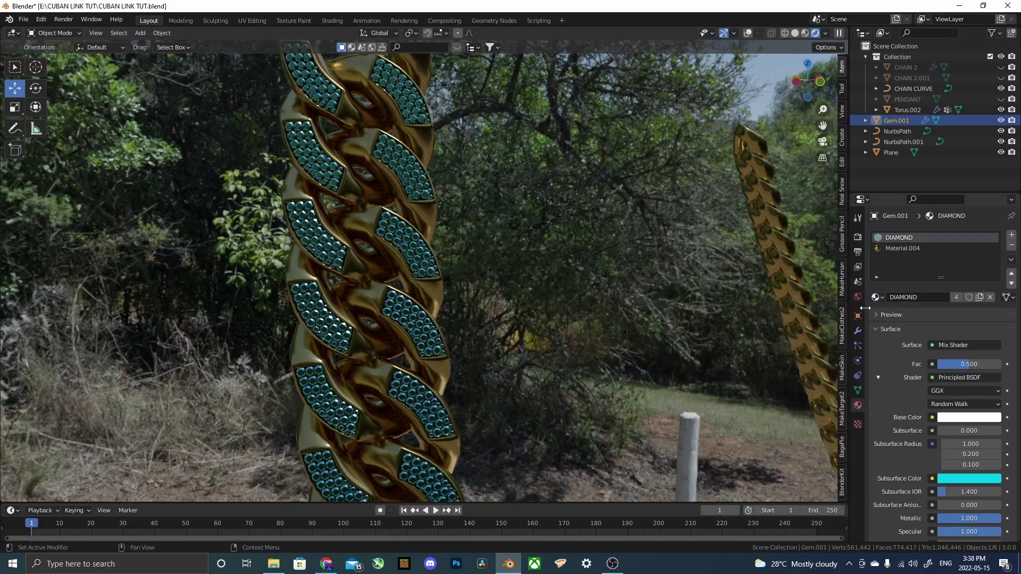
# Inspect the diamond gems around the necklace, then move to the Shading workspace.
pyautogui.scroll(-6, 493, 285)
pyautogui.moveTo(492, 286)
pyautogui.mouseDown(button='middle')
pyautogui.moveTo(543, 274)
pyautogui.moveTo(509, 273)
pyautogui.moveTo(486, 287)
pyautogui.mouseUp(button='middle')
pyautogui.scroll(5, 543, 275)
pyautogui.scroll(-7, 500, 281)
pyautogui.moveTo(687, 194)
pyautogui.mouseDown(button='middle')
pyautogui.moveTo(694, 170)
pyautogui.moveTo(681, 170)
pyautogui.mouseUp(button='middle')
pyautogui.click(331, 20)
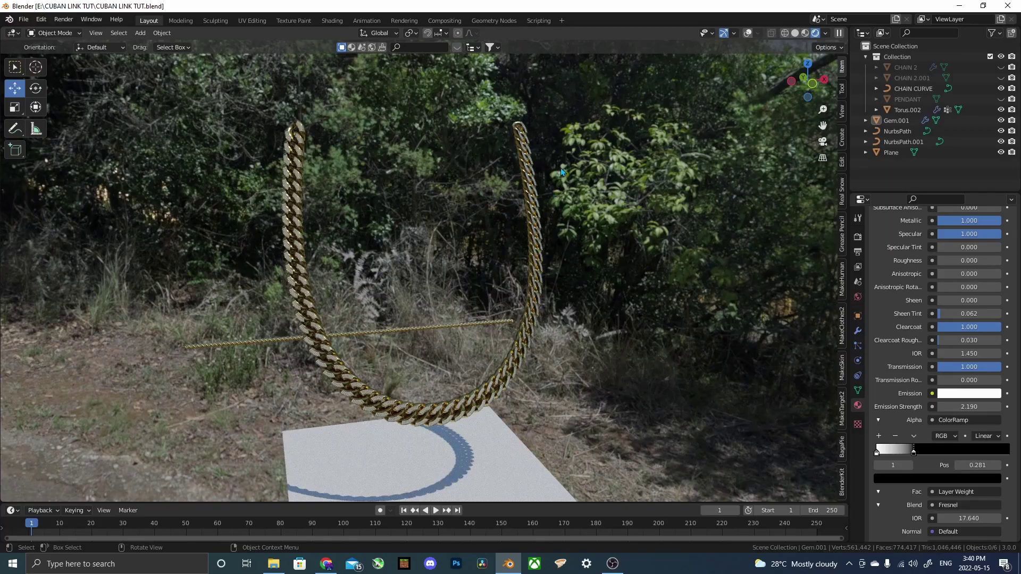
# Orbit and zoom so the road comes into view behind the chain.
pyautogui.moveTo(561, 172); pyautogui.dragTo(425, 222, button='middle')
pyautogui.scroll(5, 477, 140)
pyautogui.scroll(3, 414, 256)
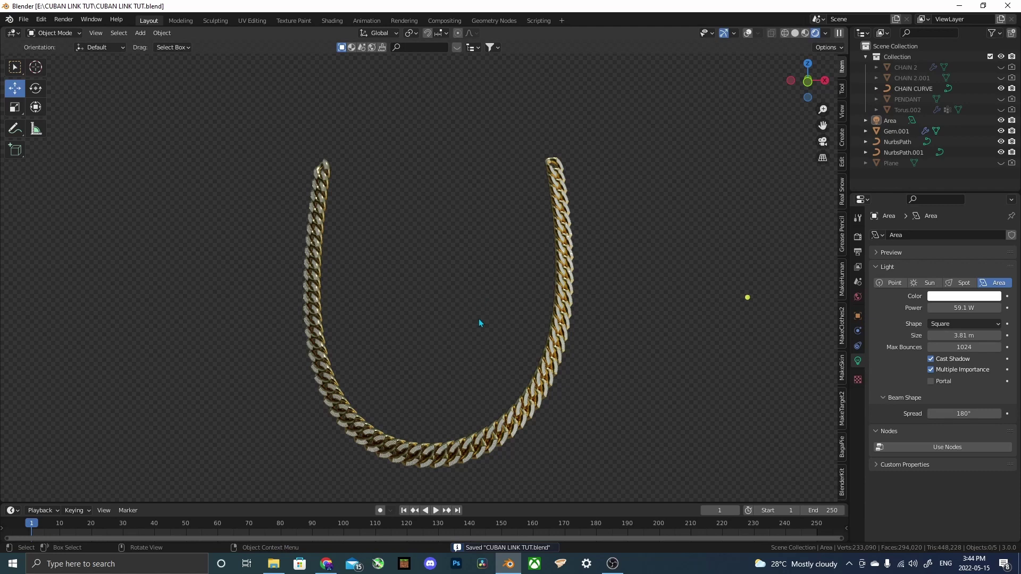
# Orbit and zoom to check the gold chain resting around the character's neck.
pyautogui.moveTo(525, 226); pyautogui.dragTo(536, 193, button='middle')
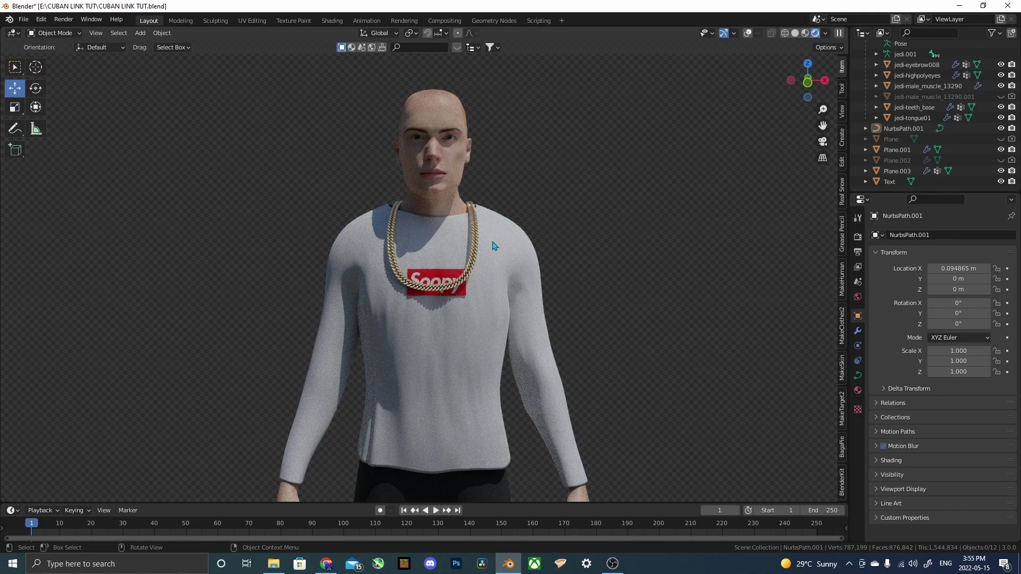
pyautogui.scroll(4, 493, 246)
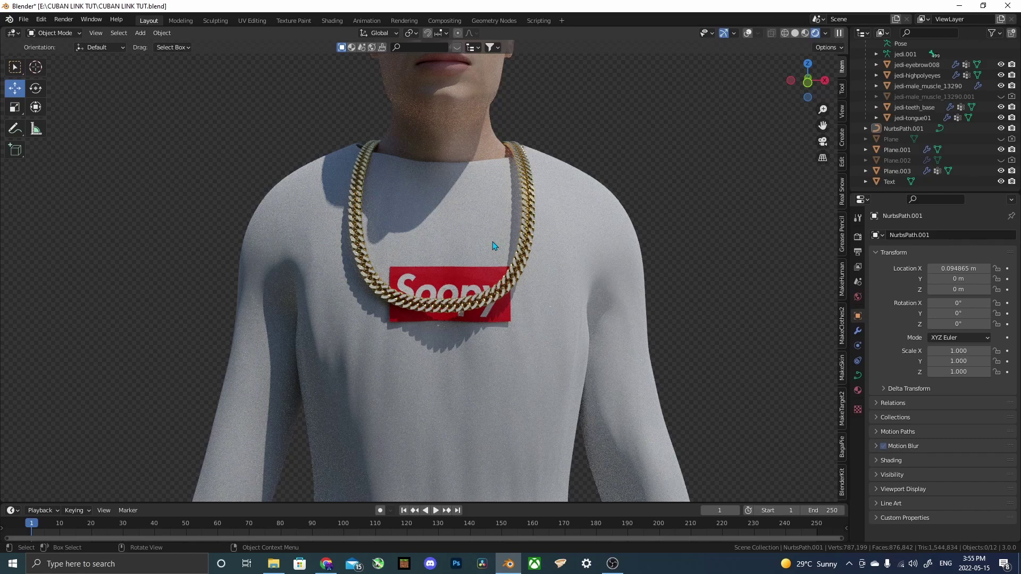
pyautogui.scroll(-3, 472, 213)
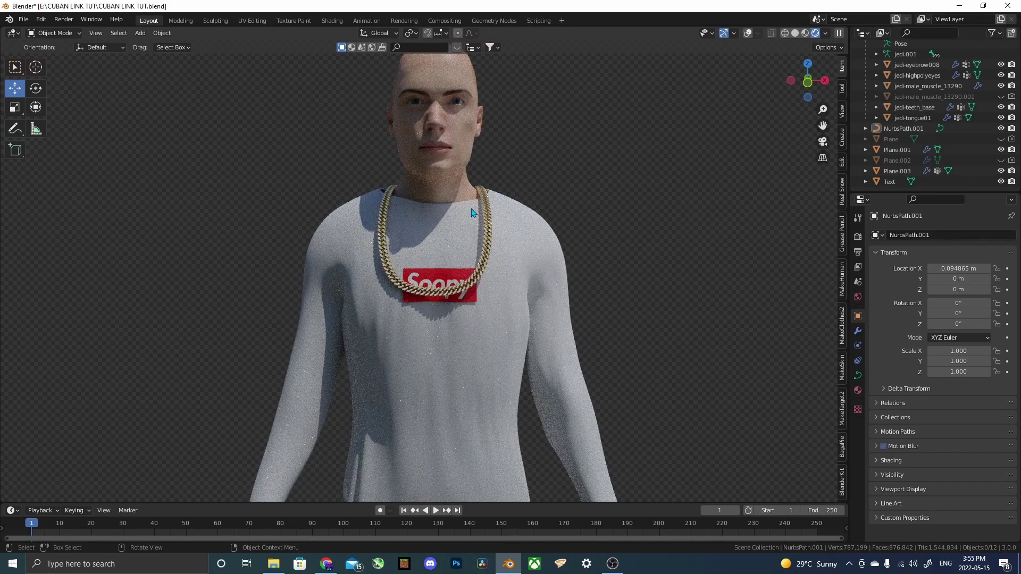
pyautogui.scroll(-1, 472, 213)
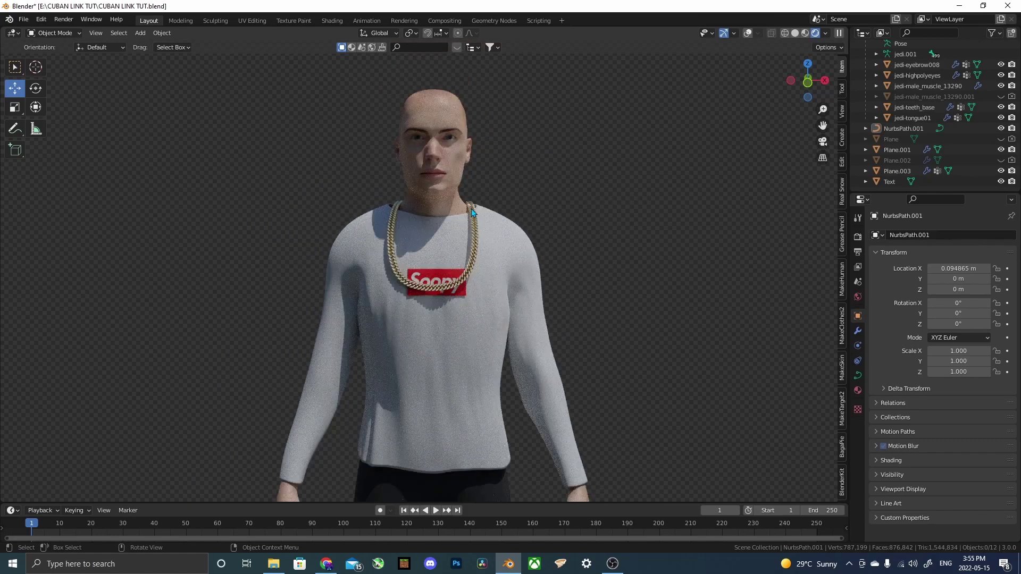